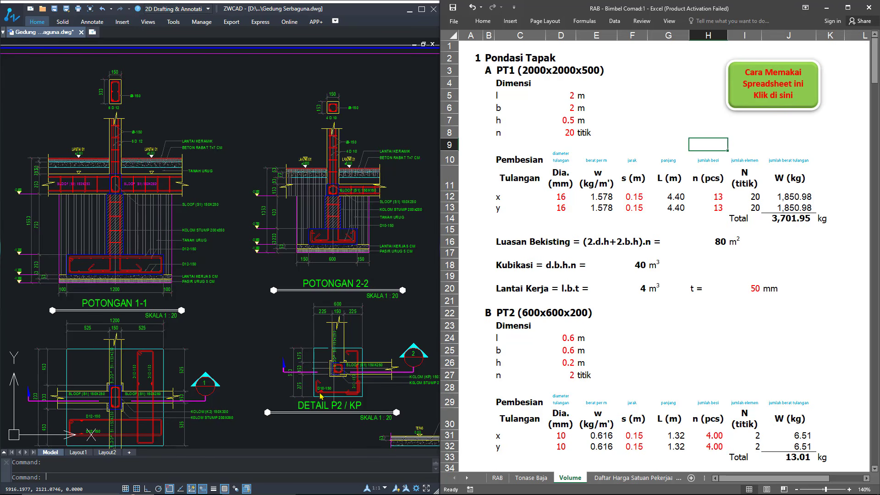
pyautogui.click(665, 143)
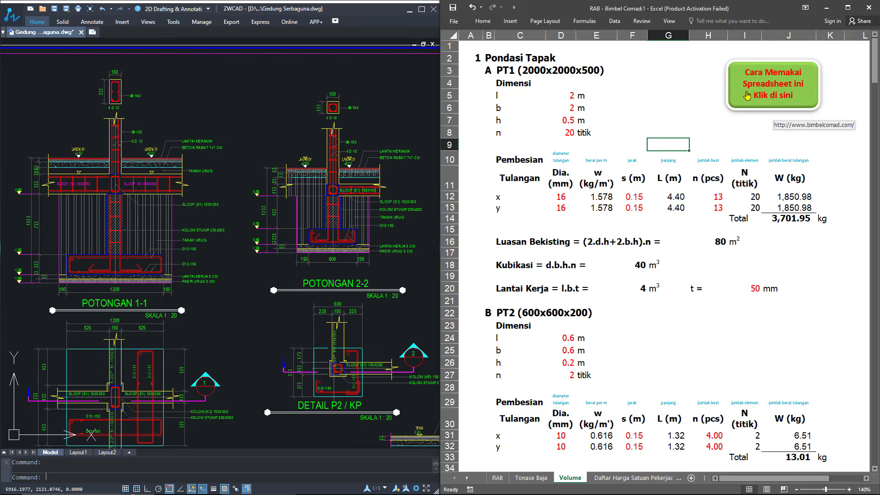
pyautogui.click(561, 103)
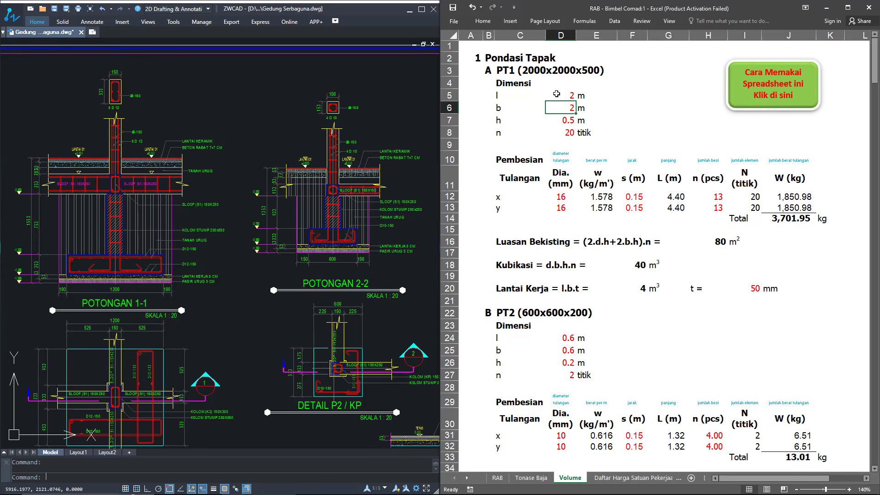
pyautogui.scroll(2, 556, 94)
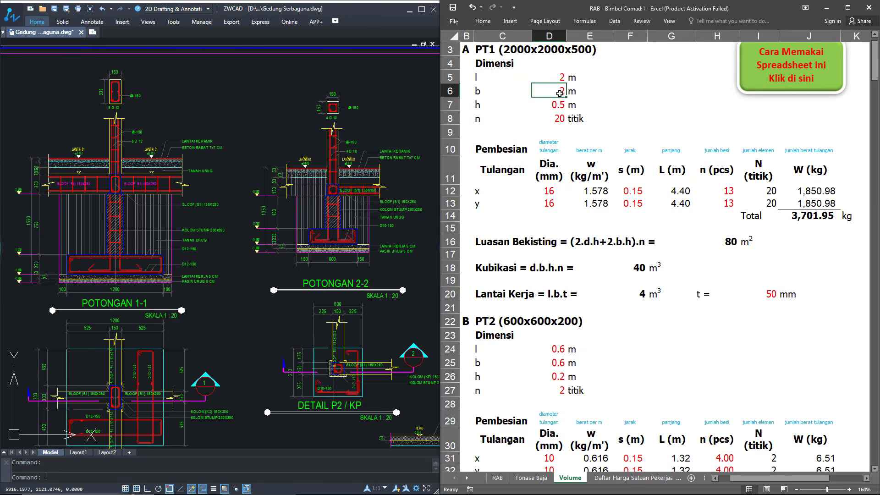
pyautogui.scroll(-1, 560, 94)
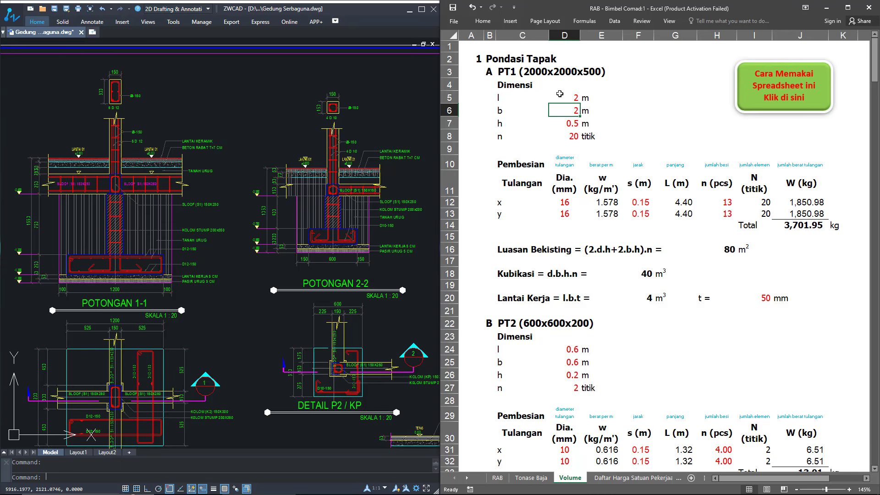
# Examine the P1 footing's plan detail and section 1-1 in the drawing for its length, width and thickness
pyautogui.click(530, 72)
pyautogui.moveTo(229, 187); pyautogui.dragTo(310, 51)
pyautogui.moveTo(258, 202)
pyautogui.mouseDown()
pyautogui.moveTo(237, 165)
pyautogui.moveTo(204, 192)
pyautogui.mouseUp()
pyautogui.scroll(2, 184, 225)
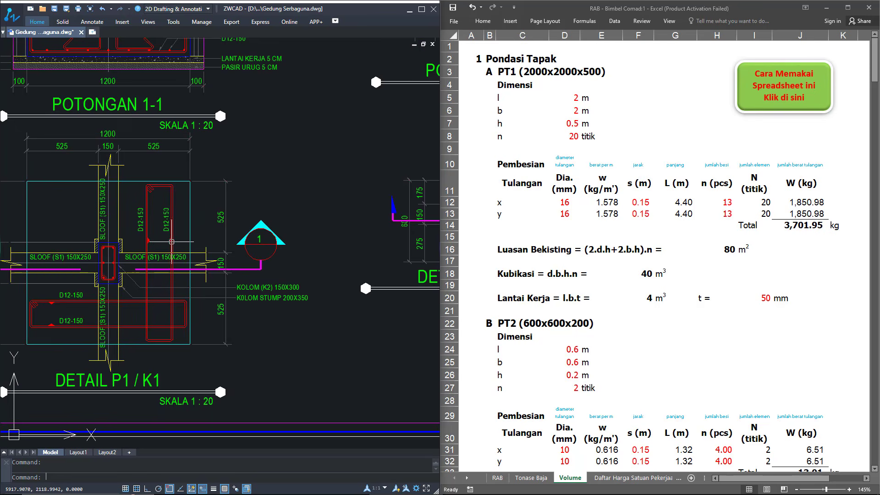
pyautogui.moveTo(146, 212)
pyautogui.mouseDown()
pyautogui.moveTo(240, 228)
pyautogui.moveTo(212, 230)
pyautogui.mouseUp()
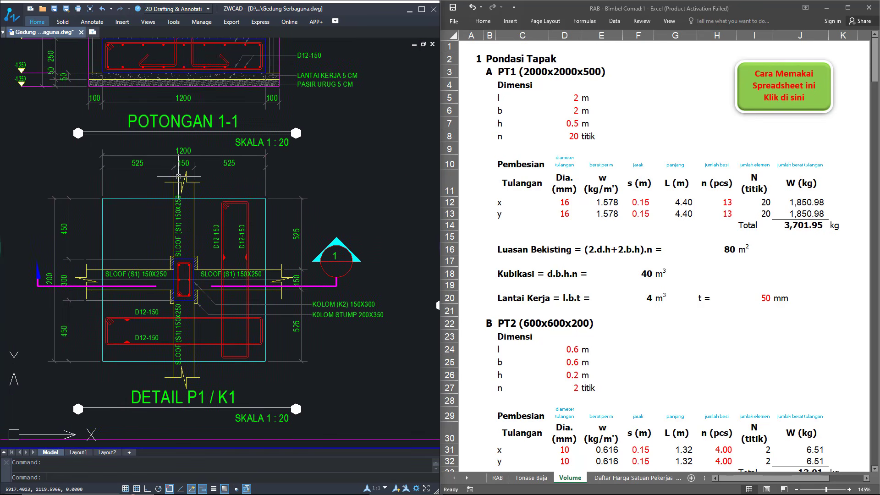
pyautogui.moveTo(169, 153); pyautogui.dragTo(150, 174)
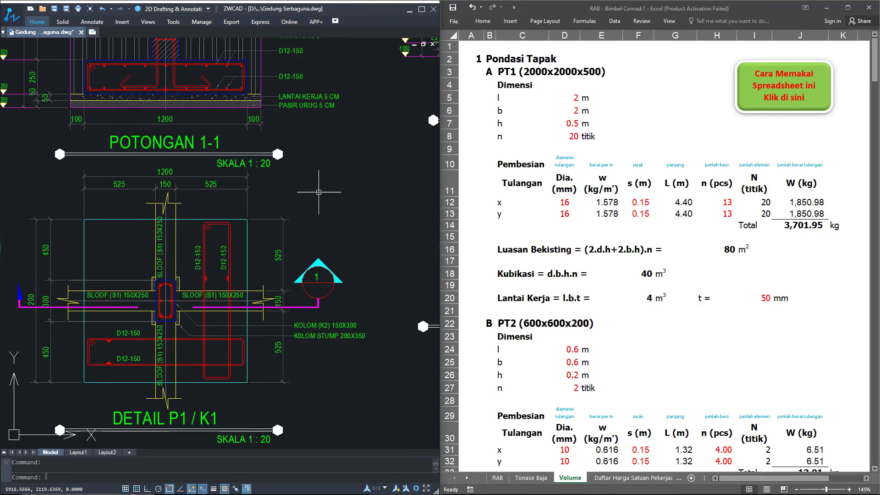
pyautogui.scroll(-1, 318, 192)
pyautogui.moveTo(291, 193)
pyautogui.mouseDown()
pyautogui.moveTo(165, 195)
pyautogui.moveTo(262, 275)
pyautogui.mouseUp()
pyautogui.scroll(2, 83, 199)
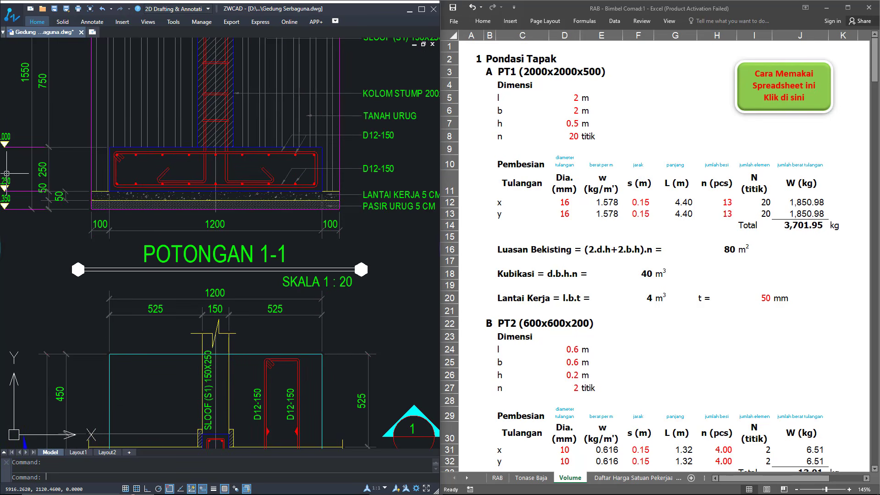
pyautogui.moveTo(67, 169); pyautogui.dragTo(98, 176)
pyautogui.scroll(2, 97, 176)
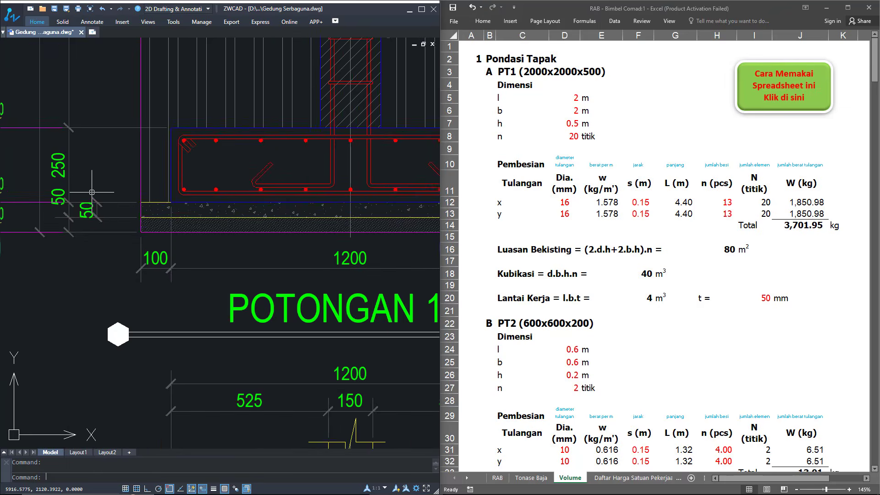
pyautogui.scroll(-4, 117, 194)
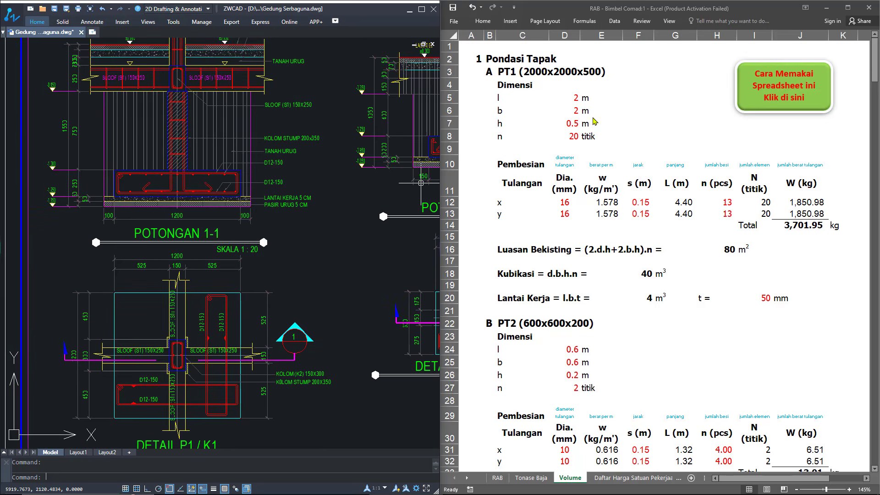
# Change the dimensions in the PT1 footing heading to 1200x1200x250
pyautogui.click(565, 97)
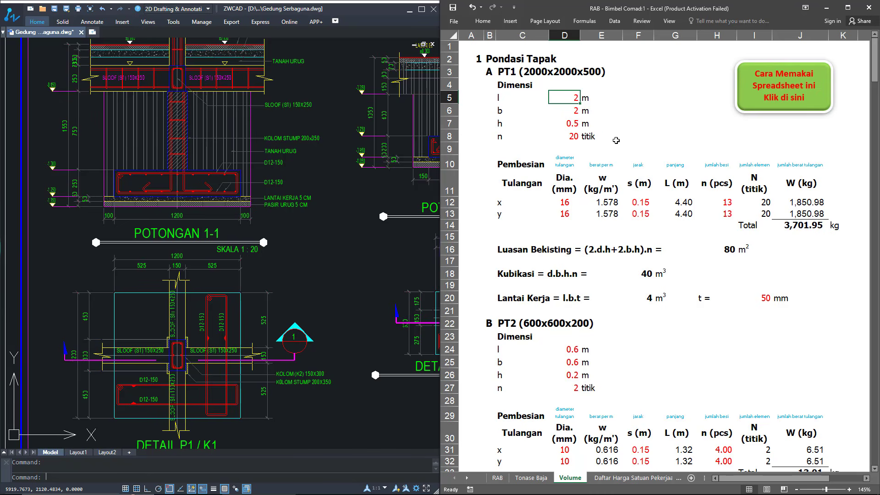
pyautogui.doubleClick(527, 72)
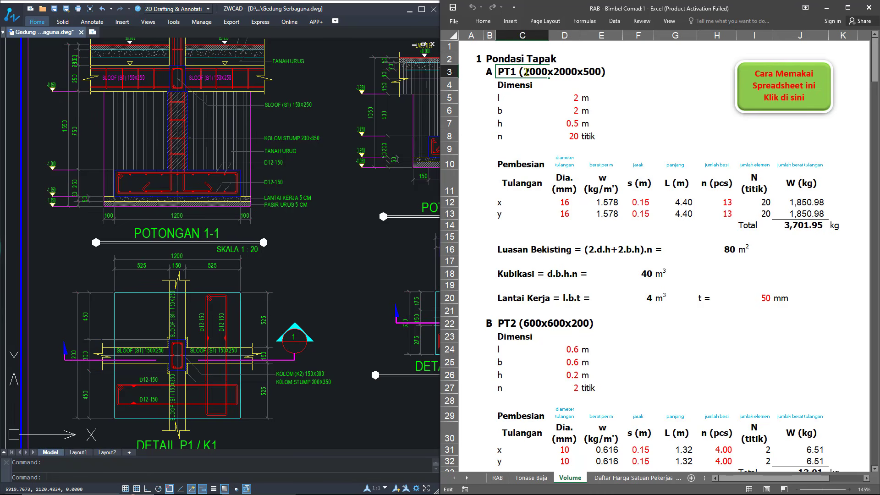
pyautogui.moveTo(525, 72); pyautogui.dragTo(601, 72)
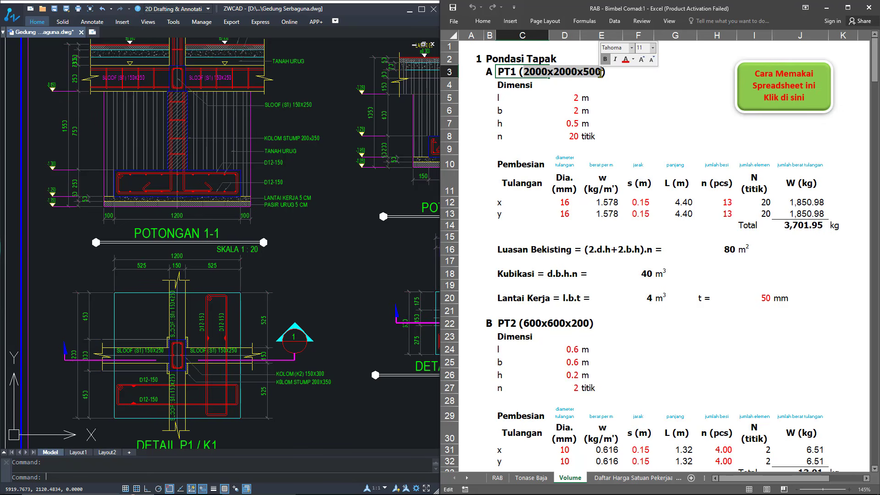
pyautogui.write('1200')
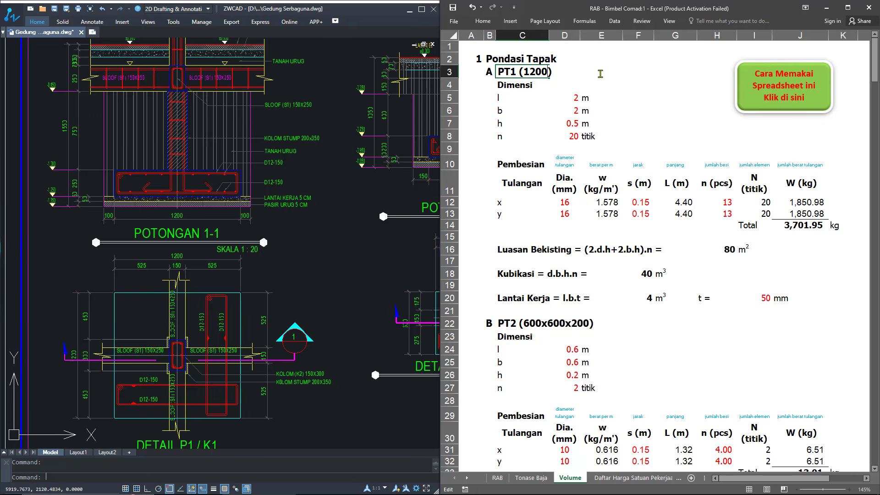
pyautogui.write('x1200x250')
pyautogui.press('Return')
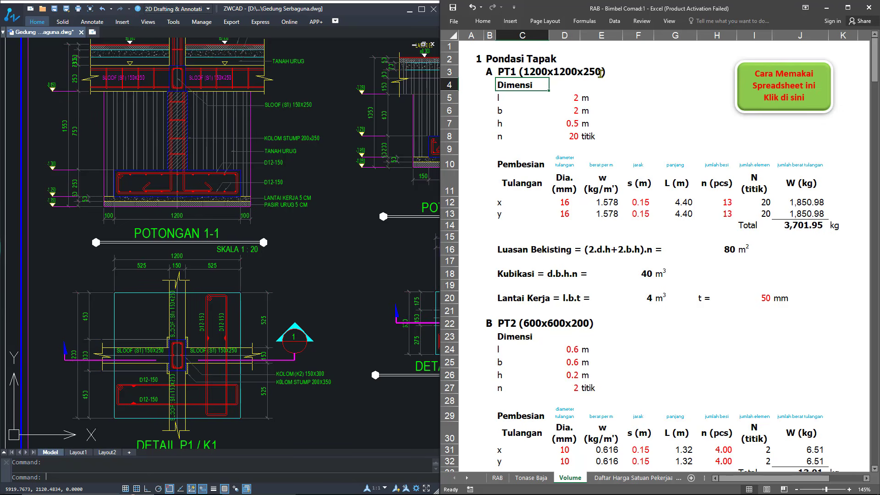
pyautogui.click(571, 99)
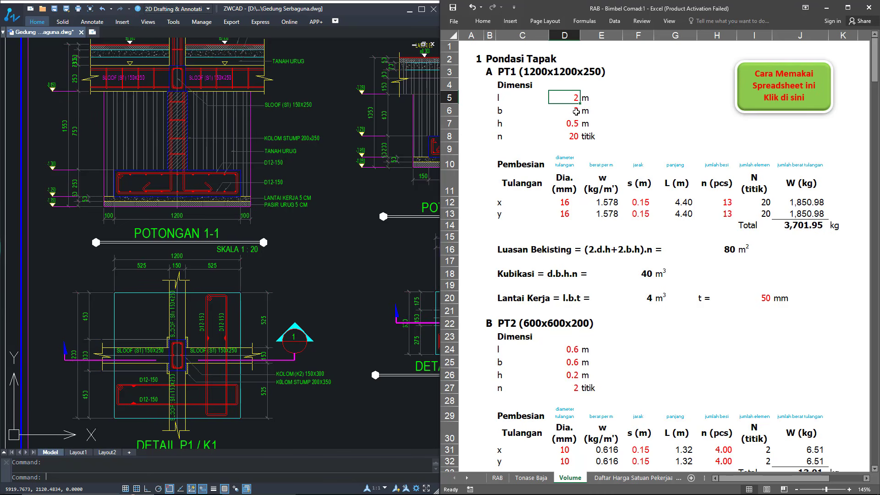
pyautogui.click(574, 113)
pyautogui.click(572, 123)
pyautogui.click(572, 133)
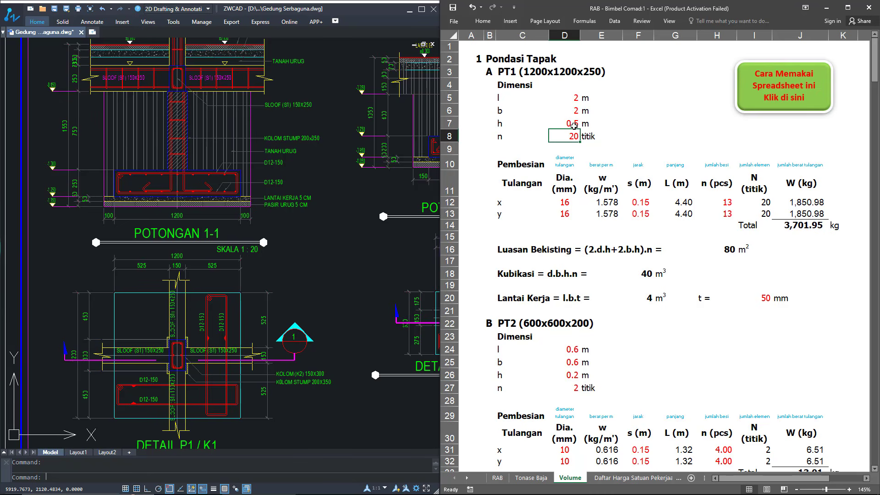
pyautogui.click(570, 89)
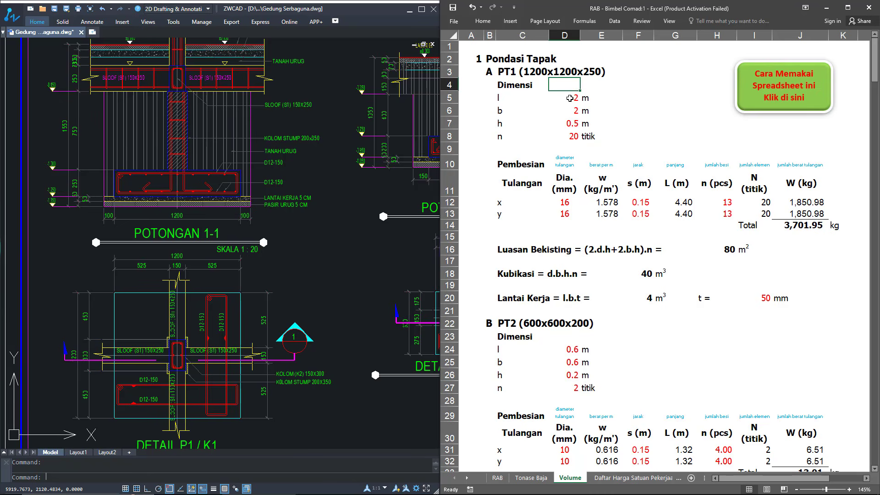
# Set the PT1 footing's dimensions to l 1.2 m, b 1.2 m and h 0.25 m
pyautogui.click(570, 98)
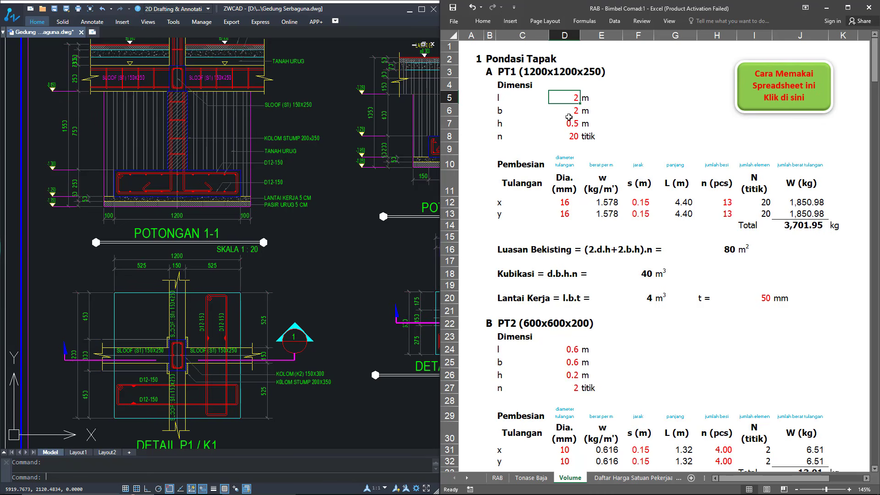
pyautogui.write('1.2')
pyautogui.press('Return')
pyautogui.write('1.')
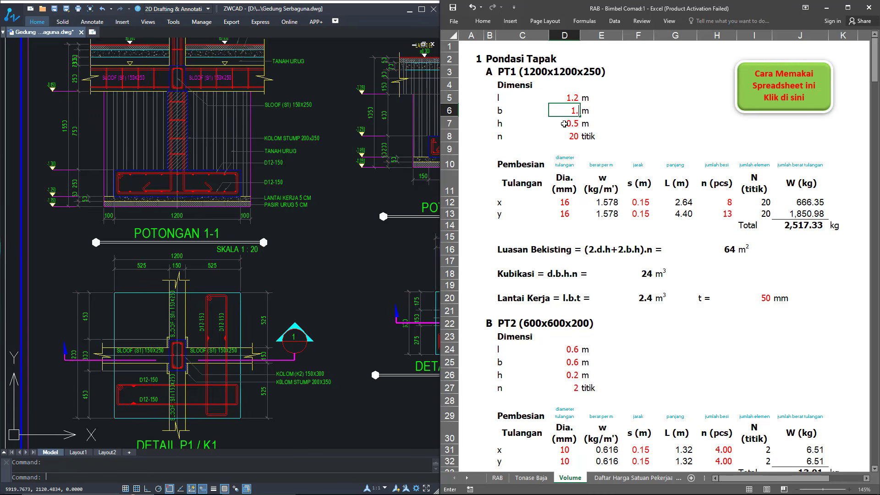
pyautogui.press('Return')
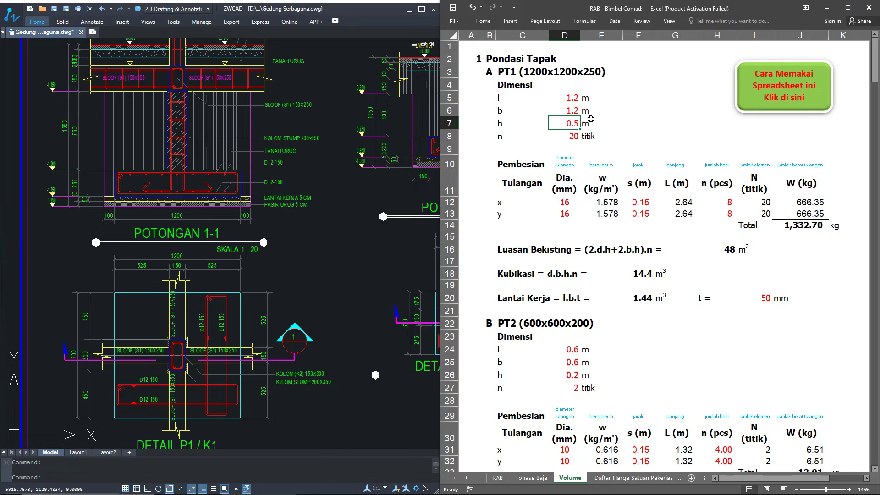
pyautogui.write('0.25')
pyautogui.press('Return')
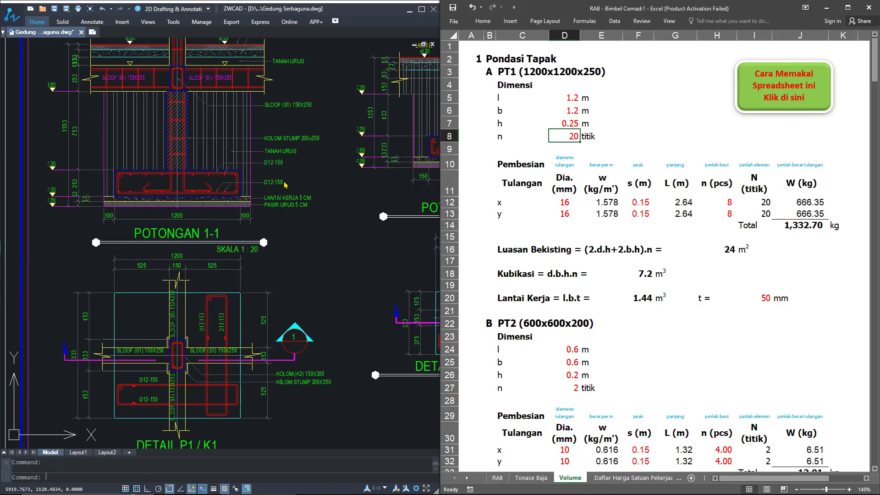
# Try a PT1 footing count n of 8 and check the total reinforcement weight
pyautogui.click(573, 124)
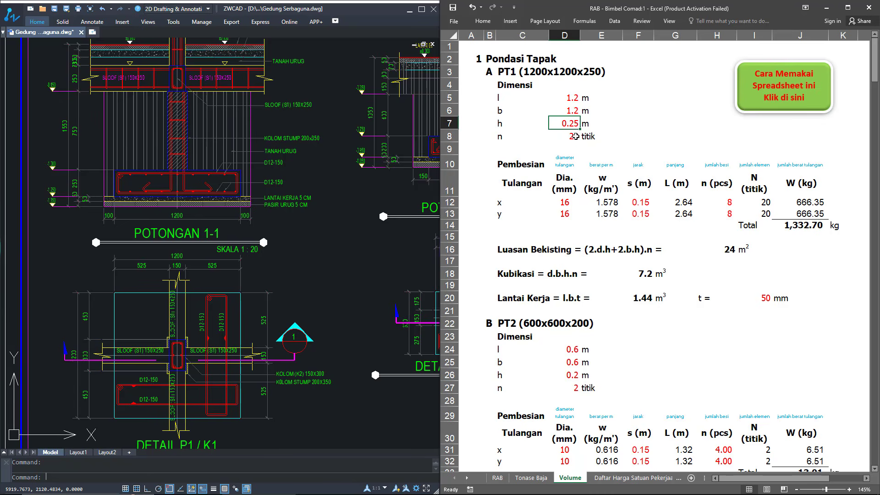
pyautogui.click(576, 137)
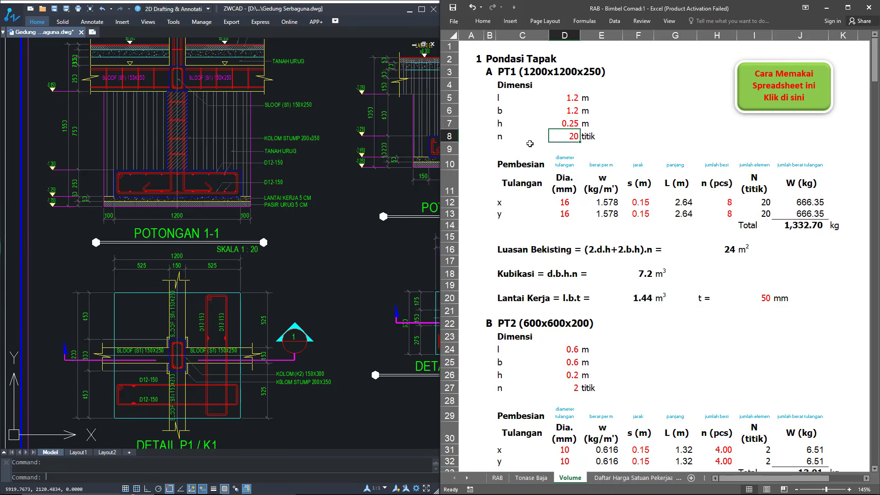
pyautogui.write('8')
pyautogui.press('Return')
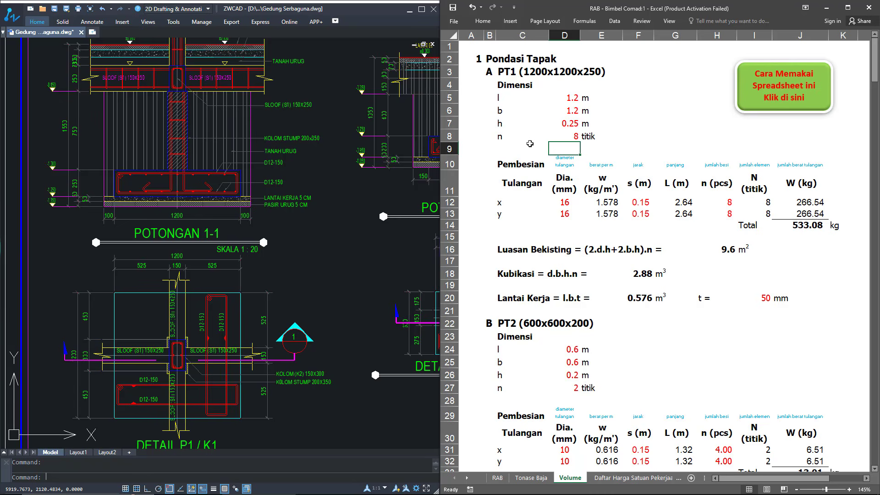
pyautogui.click(807, 225)
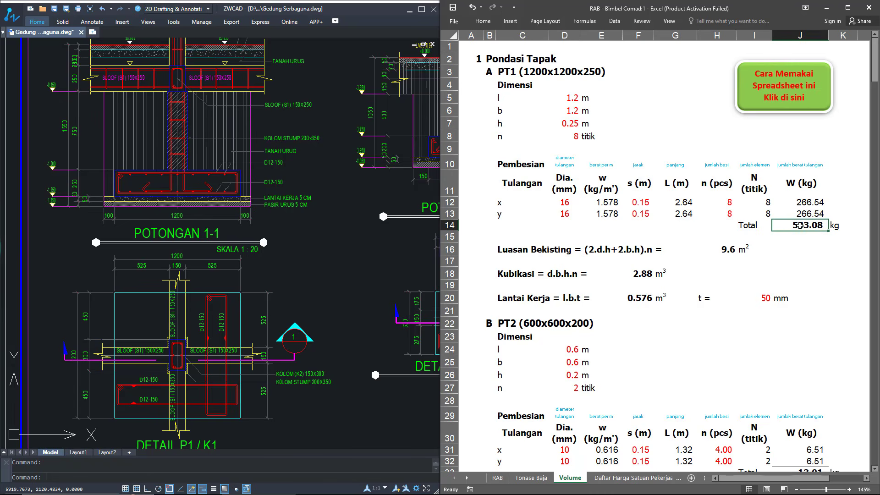
# Set the PT1 footing count n to 16 and check the total reinforcement weight again
pyautogui.click(575, 137)
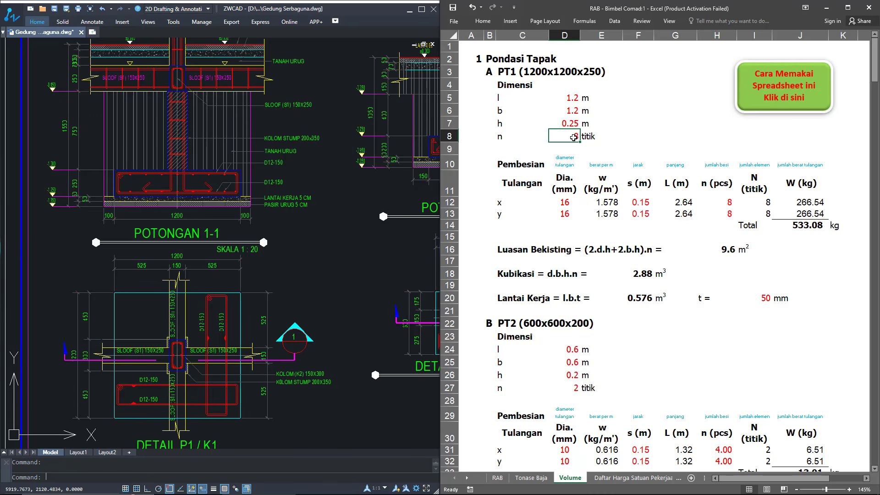
pyautogui.write('16')
pyautogui.press('Return')
pyautogui.click(806, 225)
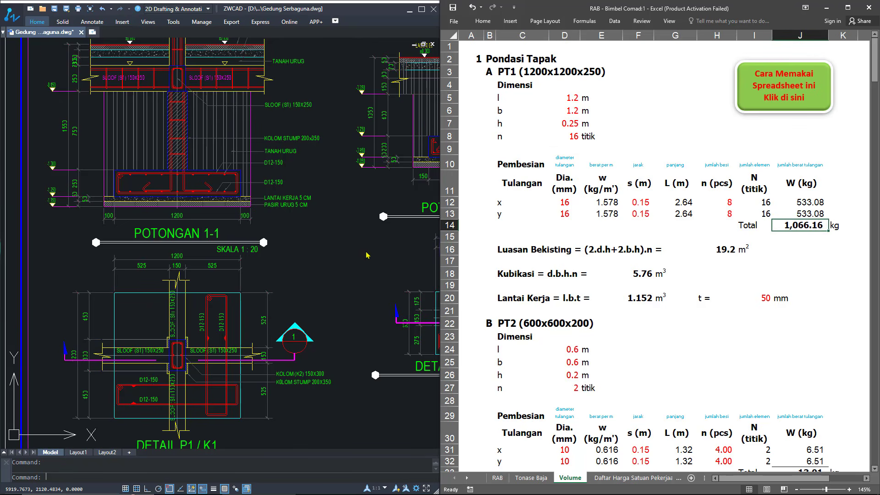
# Check the bar labels in the P1 plan detail and set the PT1 x and y bar diameters to 12 mm
pyautogui.click(344, 258)
pyautogui.scroll(3, 293, 284)
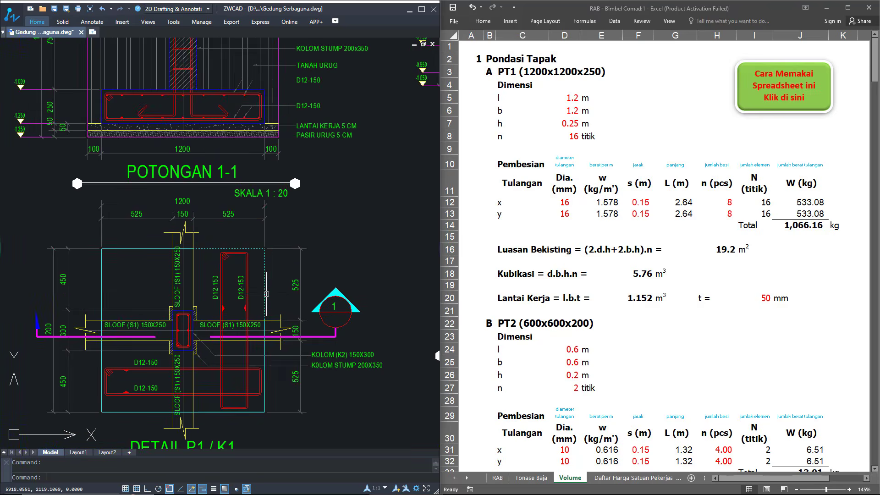
pyautogui.scroll(2, 267, 294)
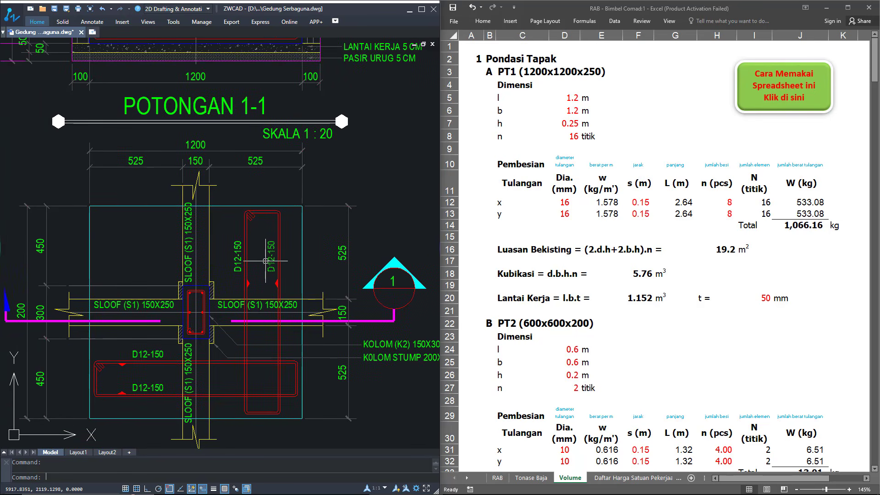
pyautogui.click(567, 202)
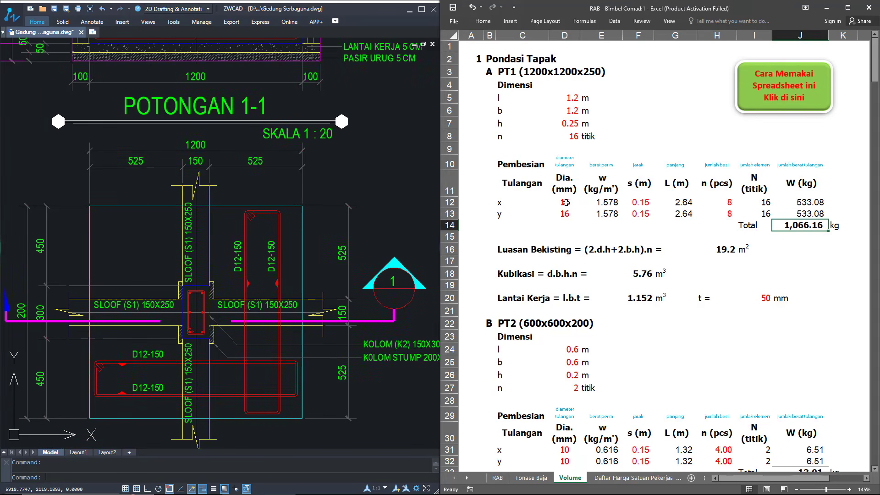
pyautogui.click(567, 202)
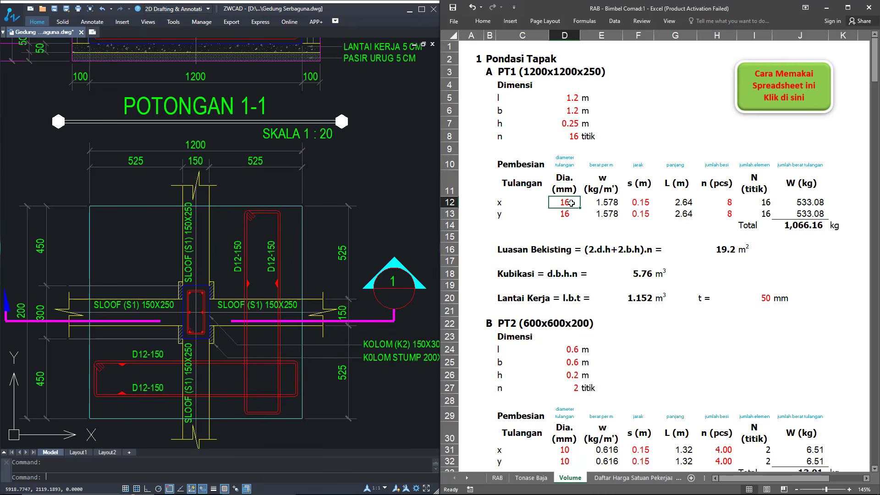
pyautogui.write('12')
pyautogui.press('Return')
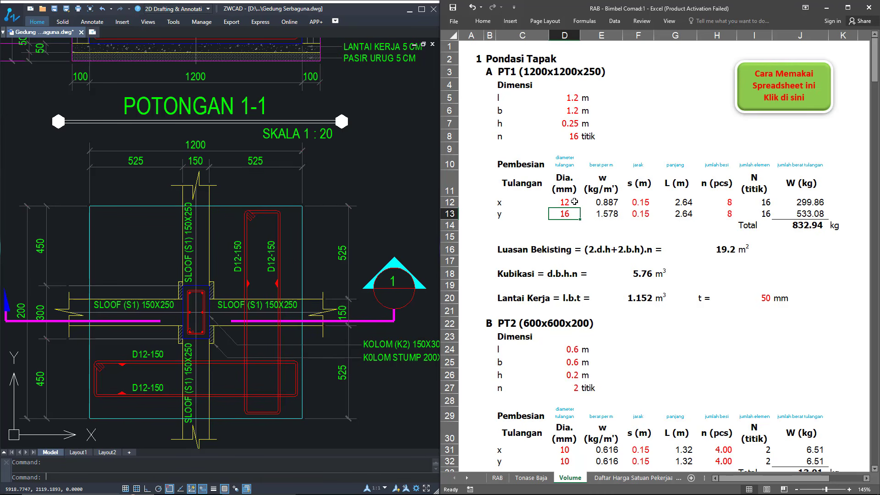
pyautogui.write('12')
pyautogui.press('Return')
# Try a spacing s of 0.2 m for the PT1 x bars and restore it to 0.15 m
pyautogui.press('Up')
pyautogui.press('Up')
pyautogui.press('Right')
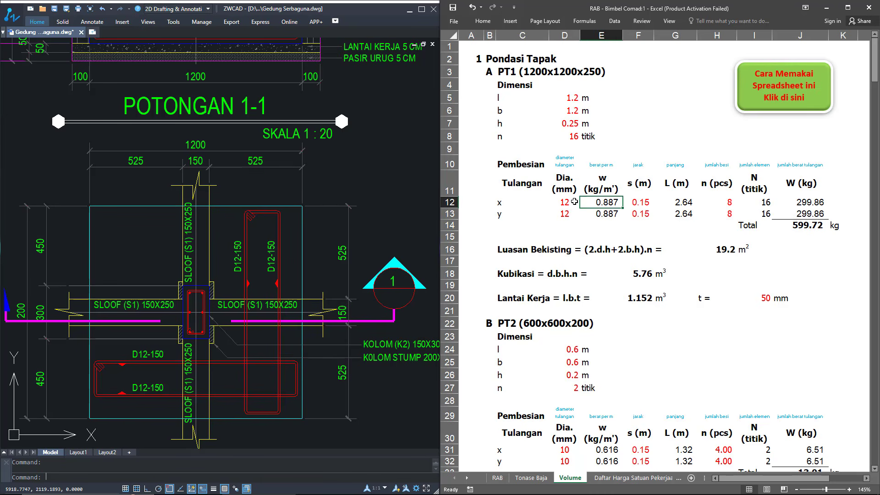
pyautogui.press('Right')
pyautogui.write('0.')
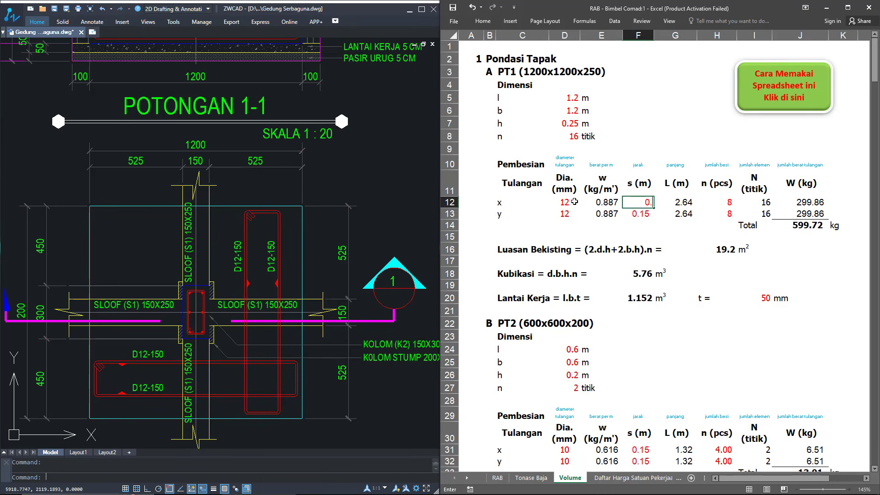
pyautogui.write('2')
pyautogui.press('Return')
pyautogui.press('Up')
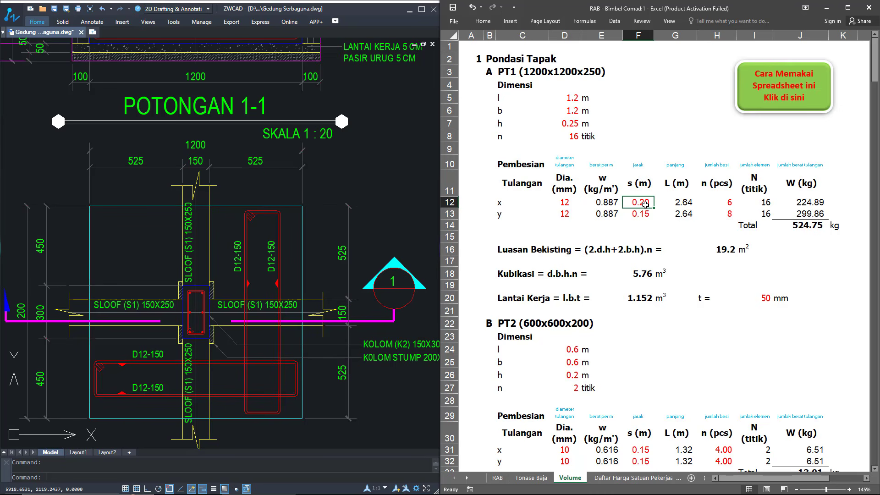
pyautogui.write('0.15')
pyautogui.press('Return')
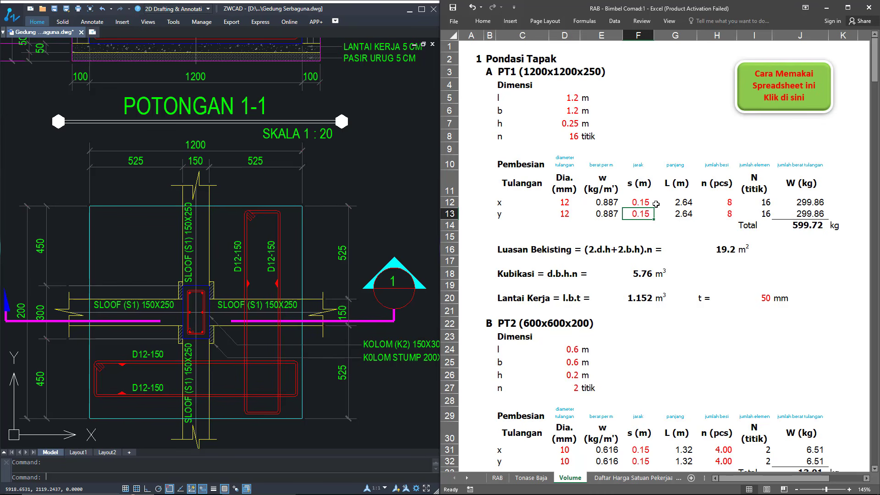
# Inspect the formula behind the PT1 x-bar count n (pcs) without changing it
pyautogui.click(715, 202)
pyautogui.write('=D5/F12')
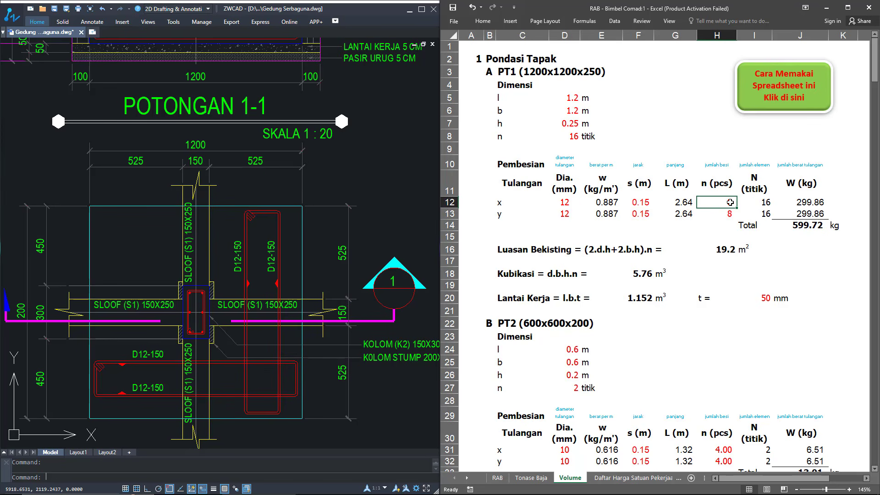
pyautogui.click(730, 203)
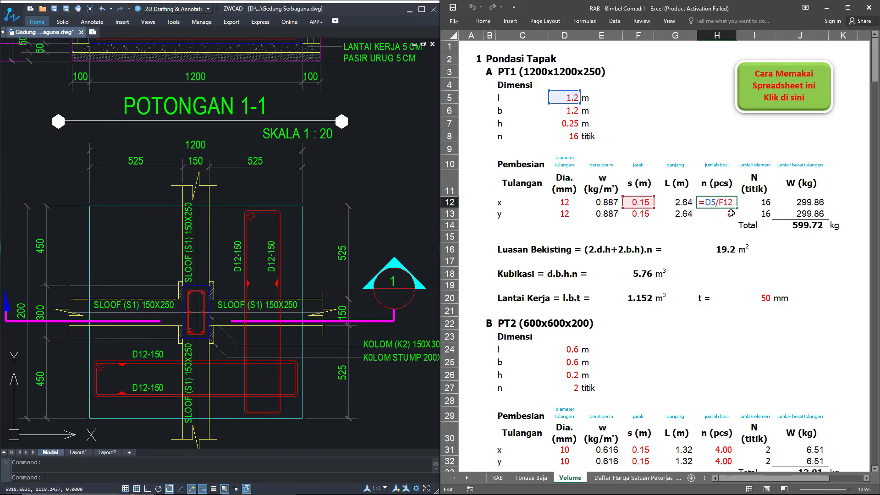
pyautogui.press('Return')
# Change the font colour of the PT1 x and y bar counts to black
pyautogui.click(727, 201)
pyautogui.moveTo(736, 209); pyautogui.dragTo(729, 215)
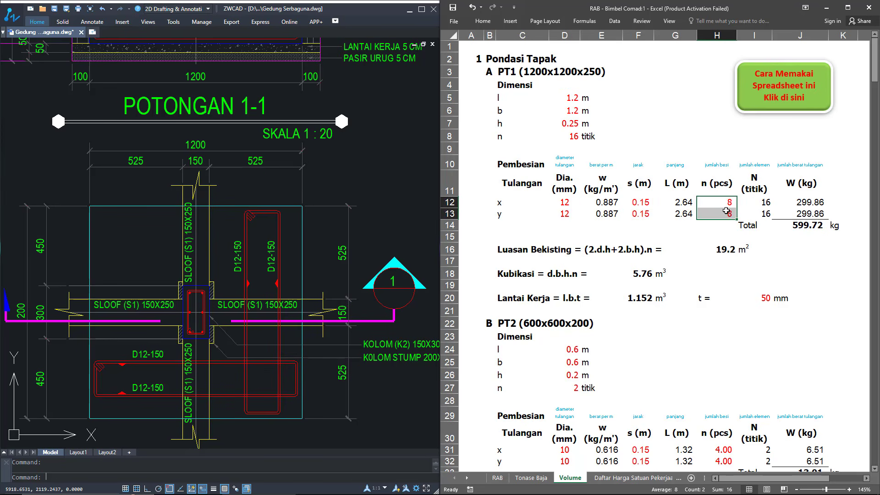
pyautogui.click(487, 20)
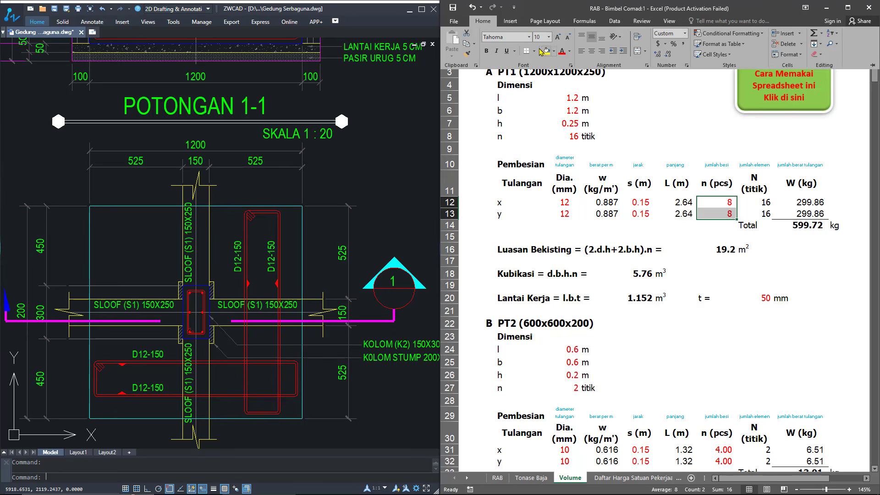
pyautogui.click(570, 51)
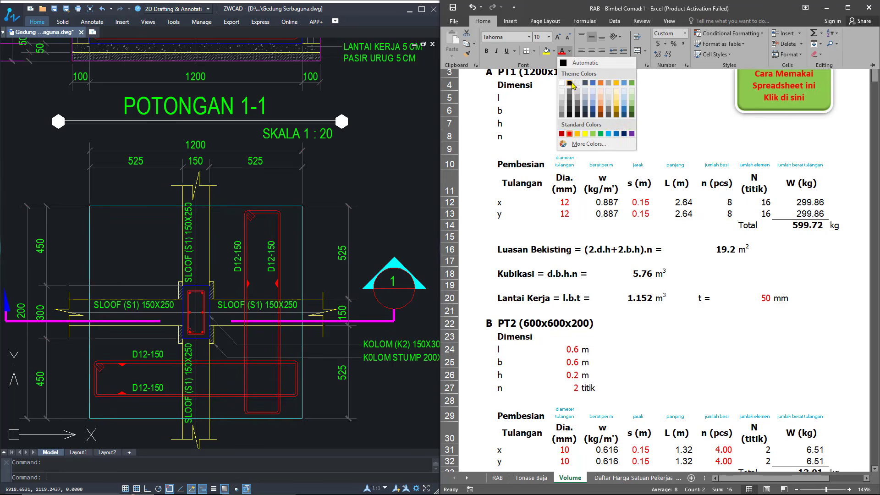
pyautogui.click(570, 83)
pyautogui.click(677, 214)
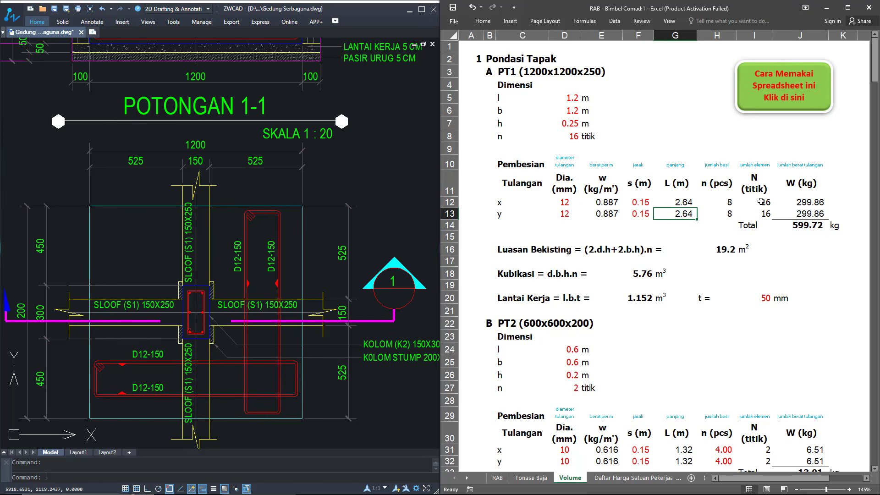
# Test the PT1 bar count formula with an x-bar spacing of 0.2 m and return the spacing to 0.15 m
pyautogui.click(651, 202)
pyautogui.write('0')
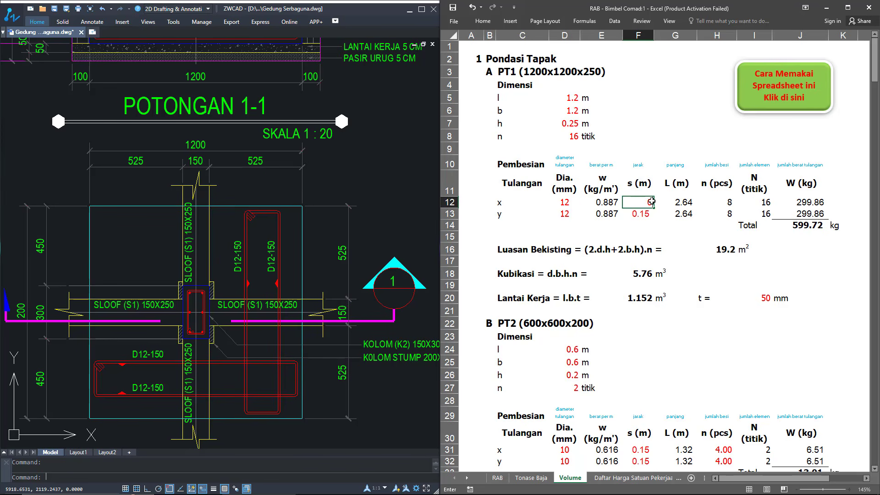
pyautogui.write('.2')
pyautogui.press('Return')
pyautogui.click(652, 202)
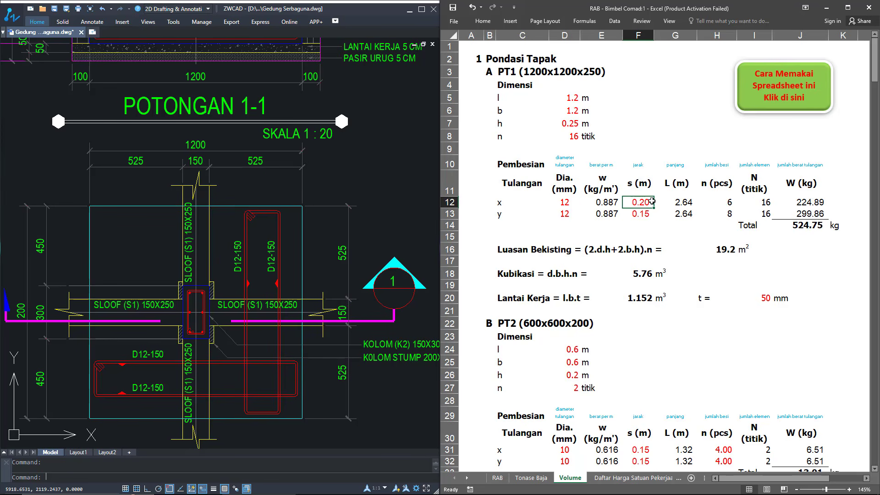
pyautogui.write('0.15')
pyautogui.press('Return')
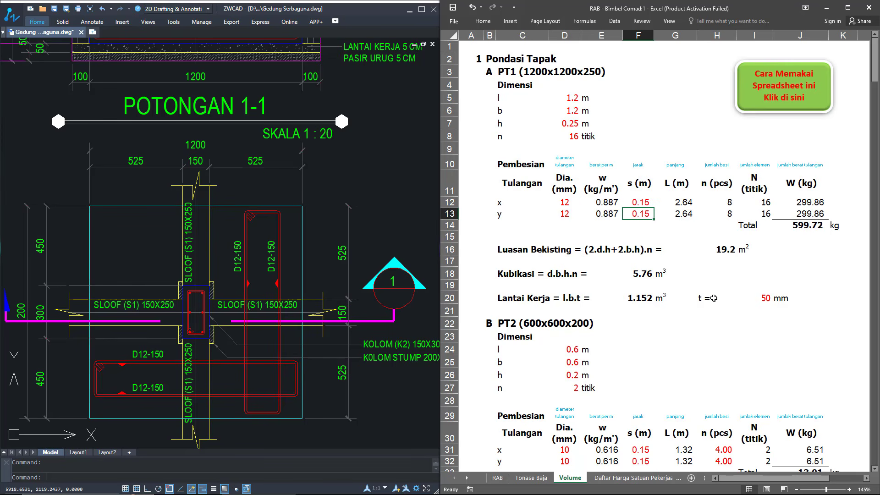
# Check the Lantai Kerja thickness in section POTONGAN 1-1 against the PT1 thickness t in the spreadsheet
pyautogui.moveTo(329, 159)
pyautogui.mouseDown()
pyautogui.moveTo(358, 252)
pyautogui.moveTo(385, 296)
pyautogui.mouseUp()
pyautogui.scroll(-1, 147, 205)
pyautogui.moveTo(147, 205); pyautogui.dragTo(142, 219)
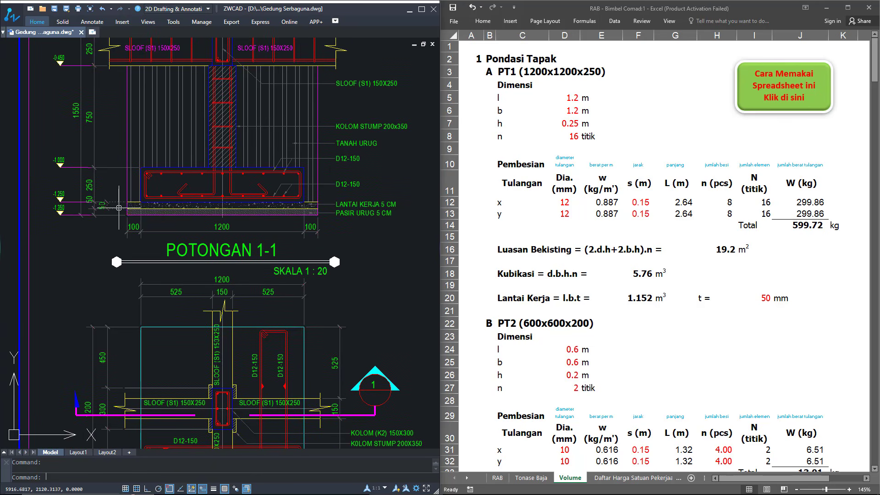
pyautogui.click(757, 295)
pyautogui.click(758, 298)
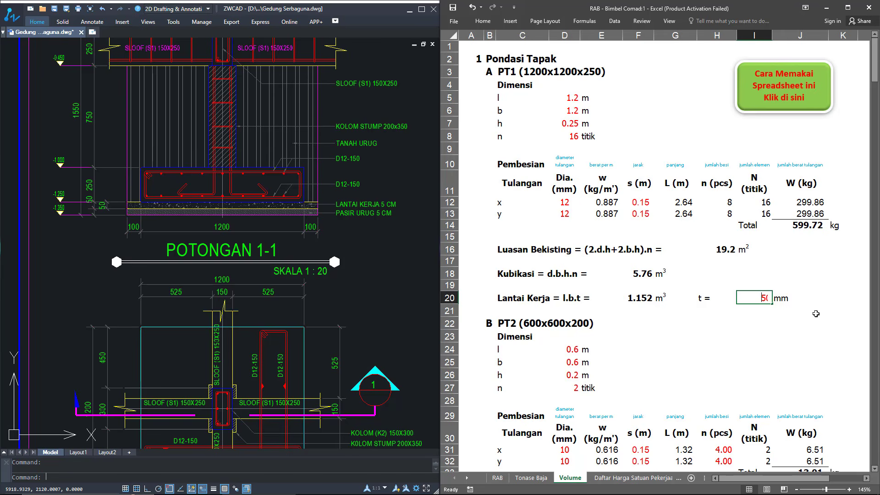
pyautogui.press('Return')
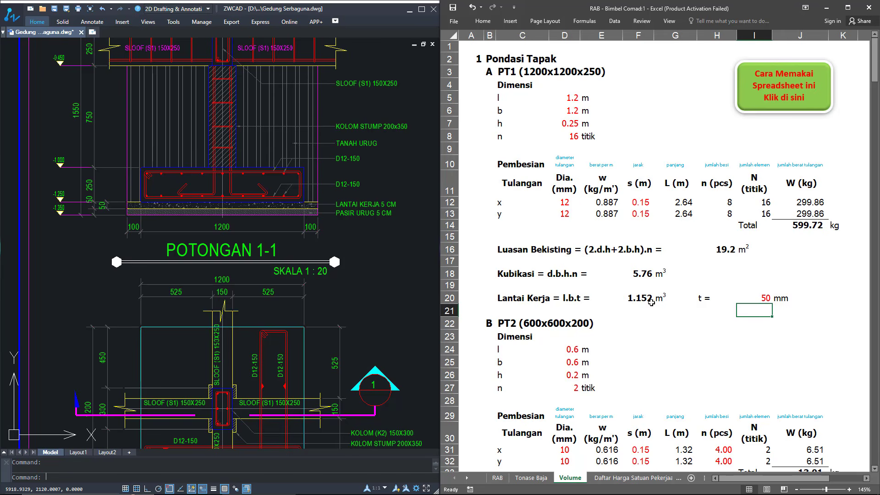
# Review the PT1 lean concrete volume, concrete volume, formwork area and total reinforcement weight together with the footing count n
pyautogui.click(635, 298)
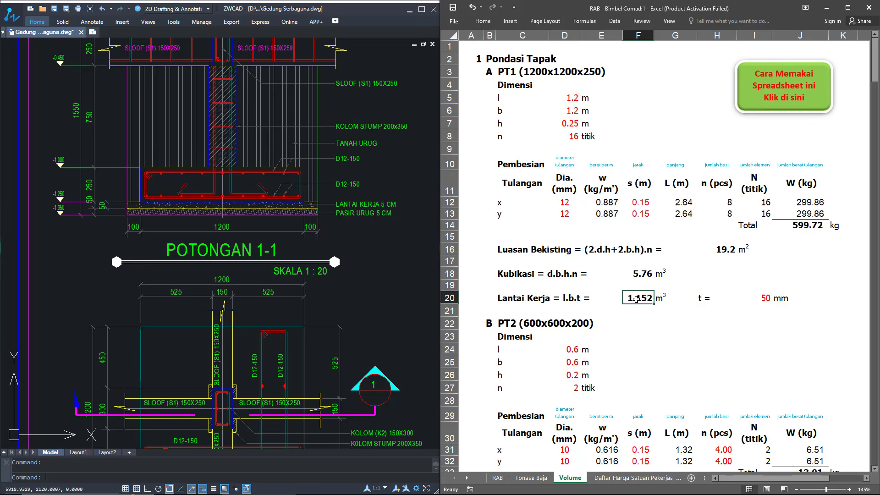
pyautogui.click(636, 272)
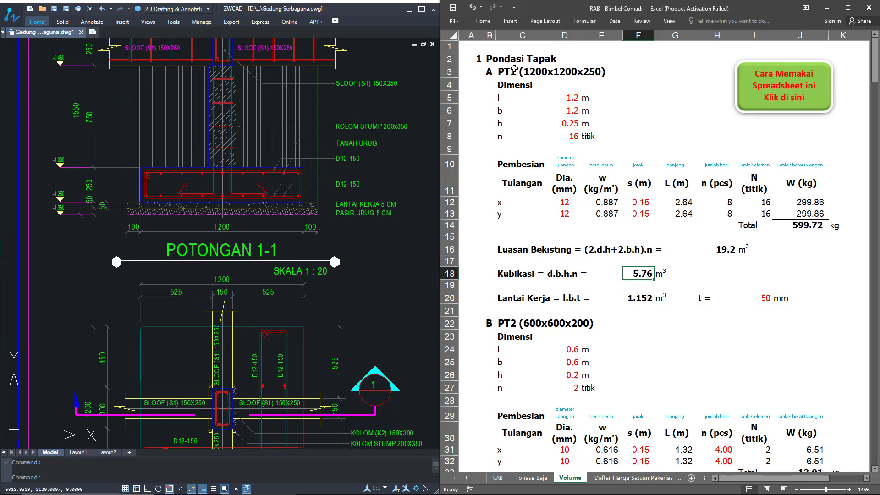
pyautogui.click(728, 251)
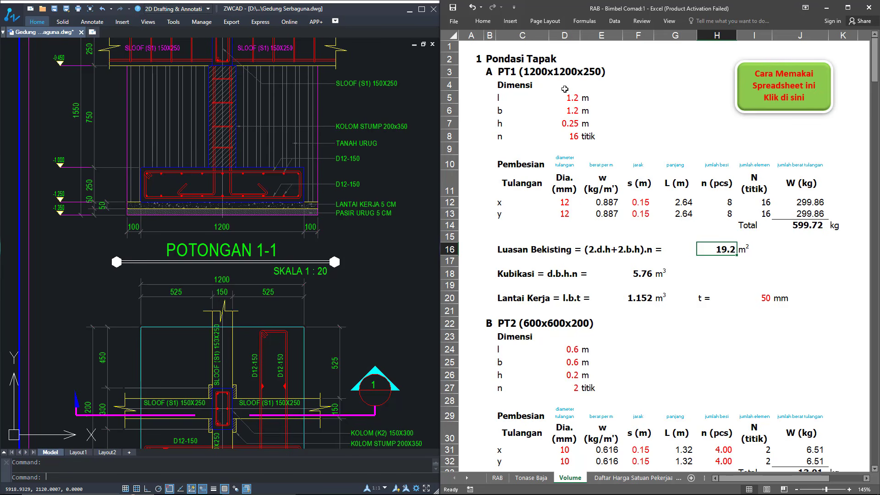
pyautogui.click(811, 225)
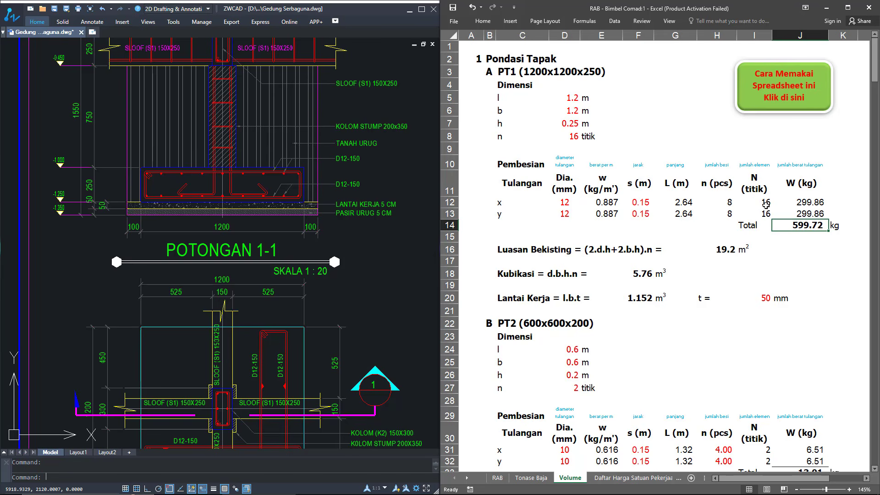
pyautogui.click(572, 137)
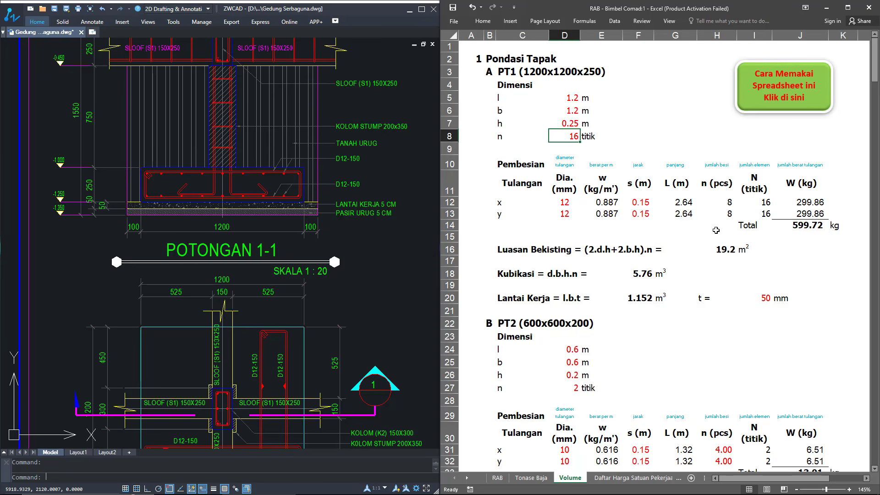
pyautogui.click(726, 249)
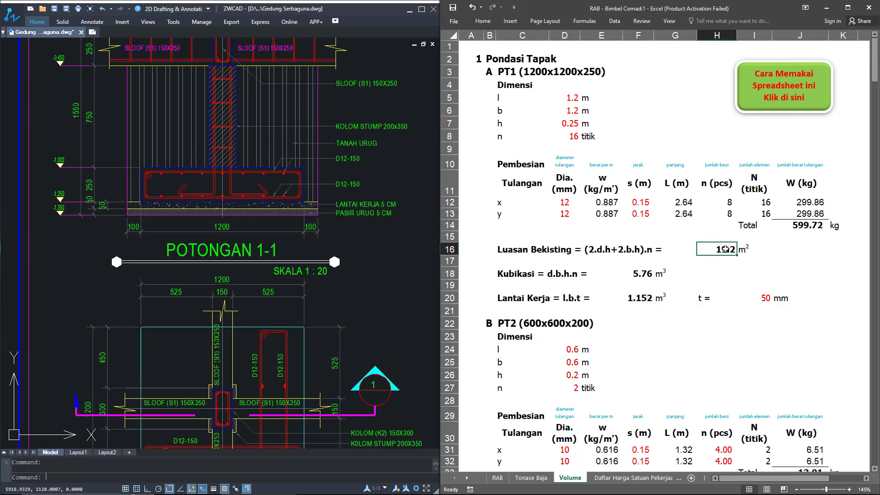
pyautogui.click(571, 136)
pyautogui.click(638, 273)
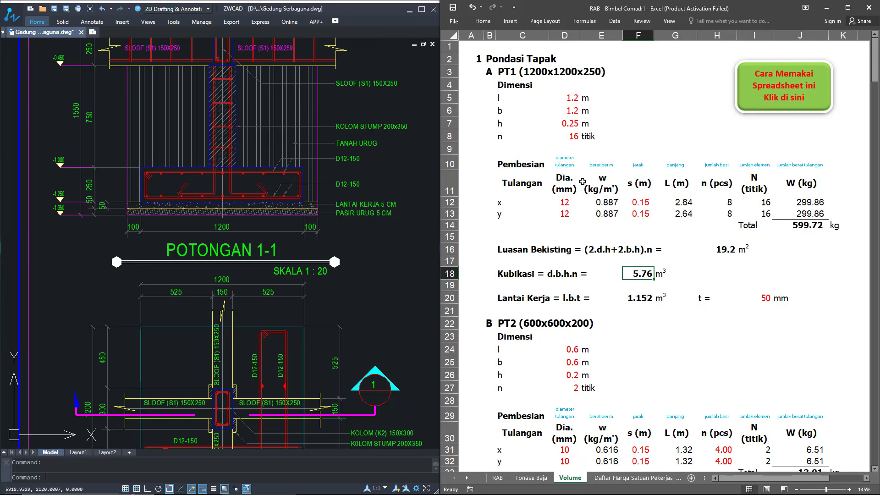
pyautogui.click(573, 137)
# Compare the PT2 dimensions with section POTONGAN 2-2 and the P2 detail, and set the PT2 footing count n to 6
pyautogui.scroll(-2, 581, 256)
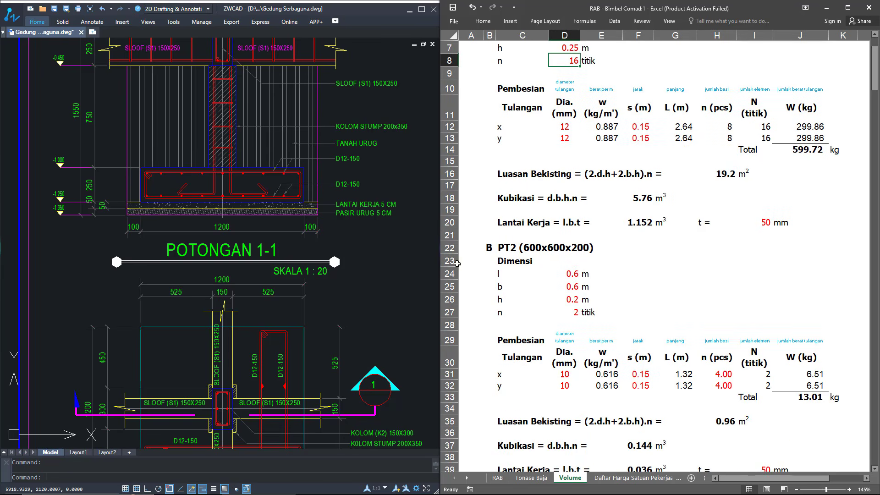
pyautogui.click(388, 256)
pyautogui.moveTo(388, 255); pyautogui.dragTo(67, 173)
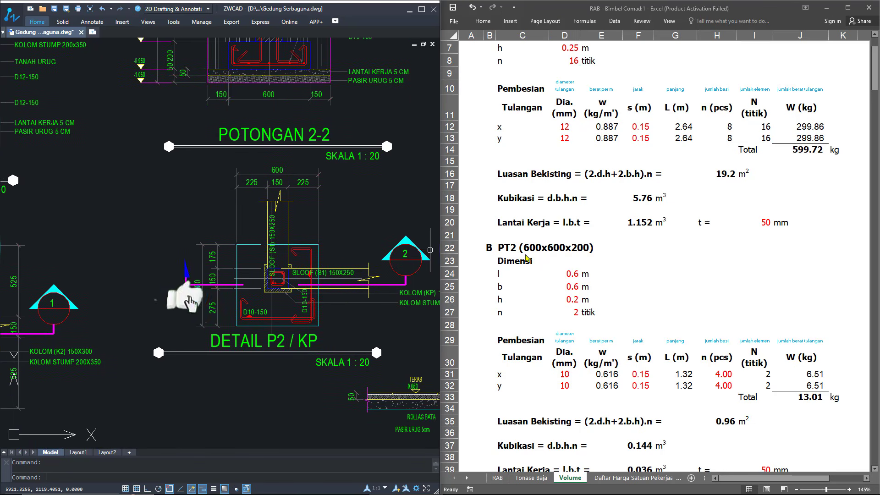
pyautogui.moveTo(385, 229); pyautogui.dragTo(350, 340)
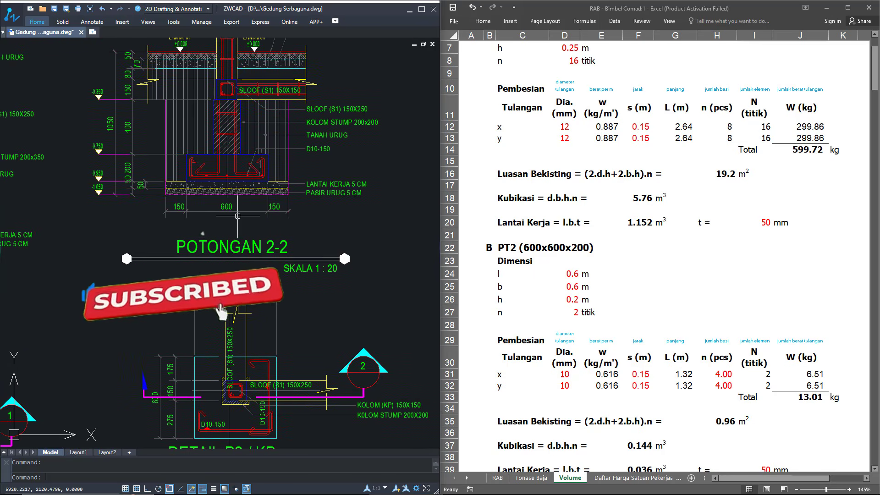
pyautogui.moveTo(240, 200); pyautogui.dragTo(245, 161)
pyautogui.click(573, 287)
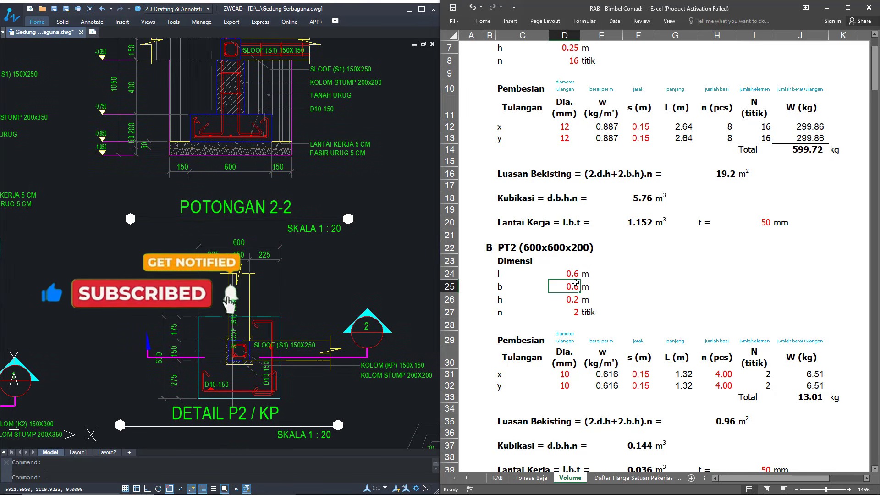
pyautogui.click(574, 299)
pyautogui.click(577, 313)
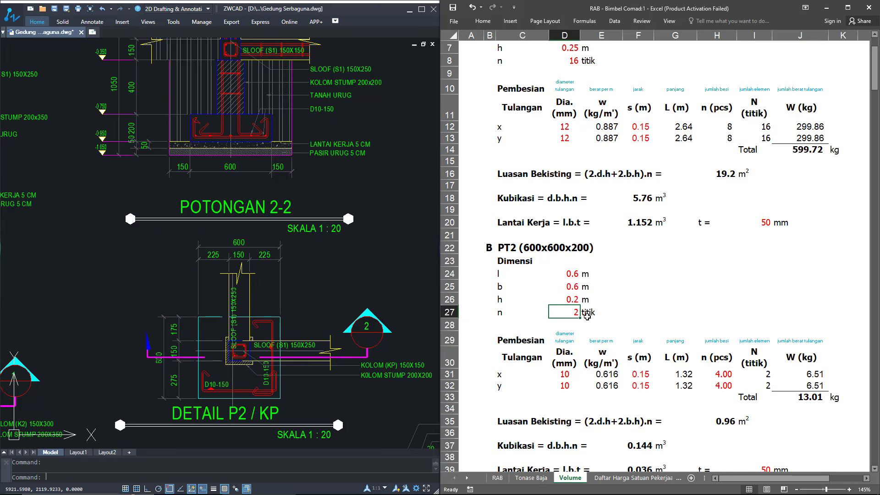
pyautogui.write('6')
pyautogui.press('Return')
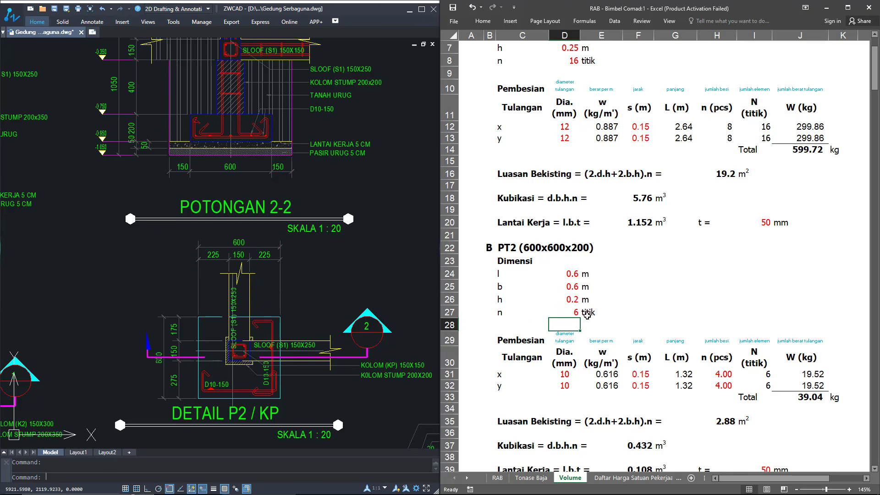
# Check the bar labels in the P2 plan detail against the PT2 reinforcement table and inspect the x-bar count formula
pyautogui.moveTo(332, 277); pyautogui.dragTo(316, 199)
pyautogui.scroll(2, 245, 302)
pyautogui.moveTo(246, 302); pyautogui.dragTo(252, 279)
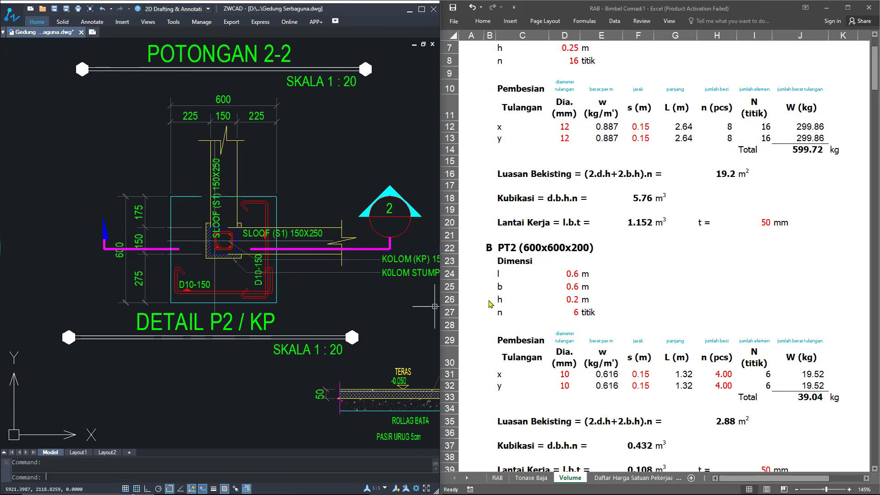
pyautogui.scroll(-1, 638, 320)
pyautogui.click(645, 338)
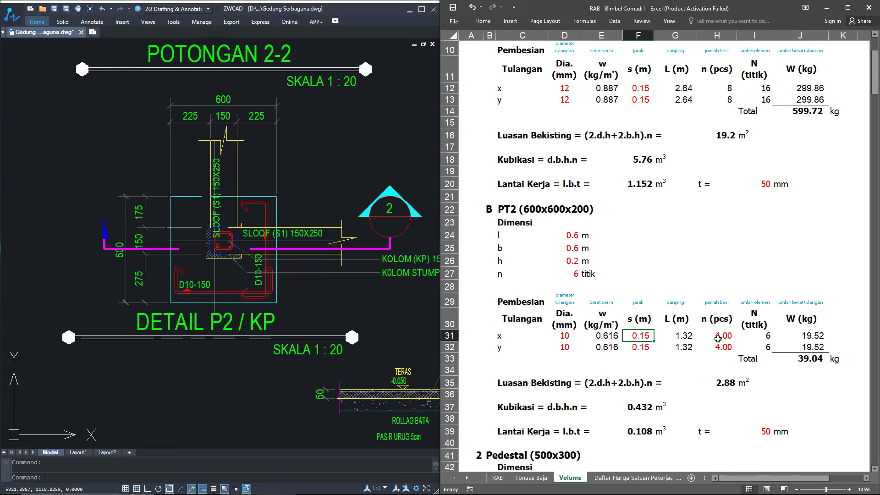
pyautogui.click(721, 335)
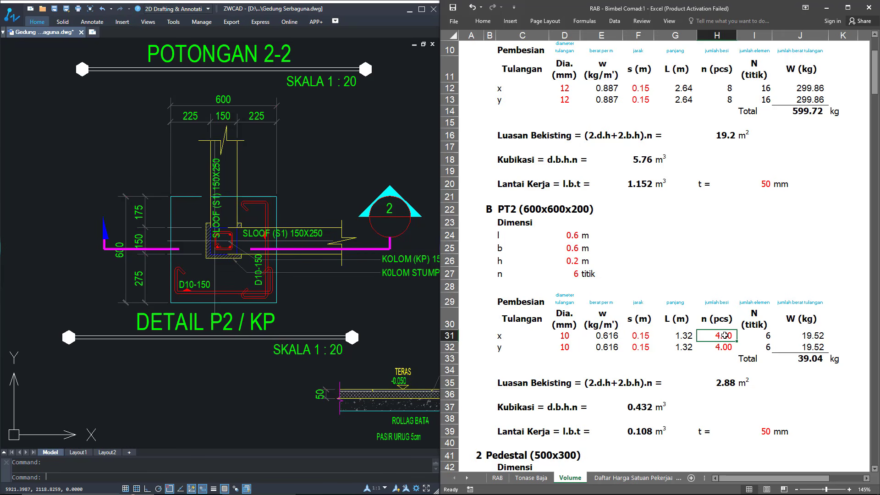
pyautogui.doubleClick(725, 336)
pyautogui.press('Escape')
# Change the font colour of the PT2 x and y bar counts to black
pyautogui.moveTo(723, 336); pyautogui.dragTo(723, 347)
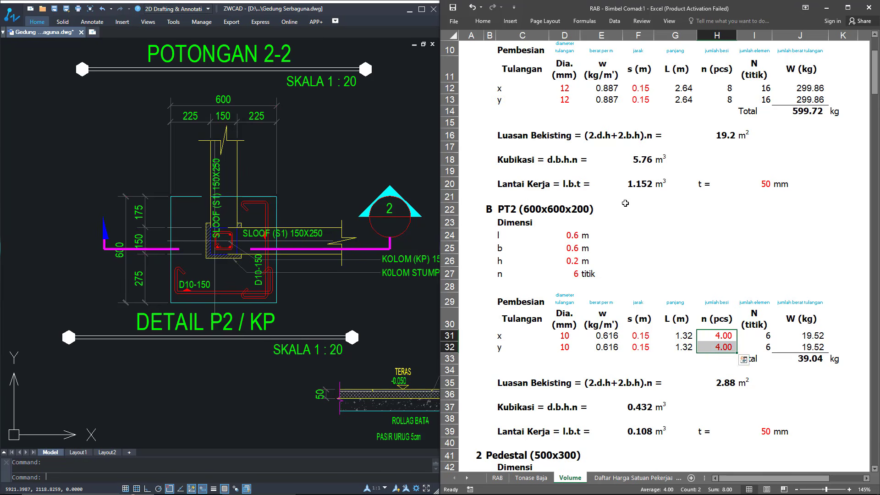
pyautogui.click(483, 21)
pyautogui.click(561, 51)
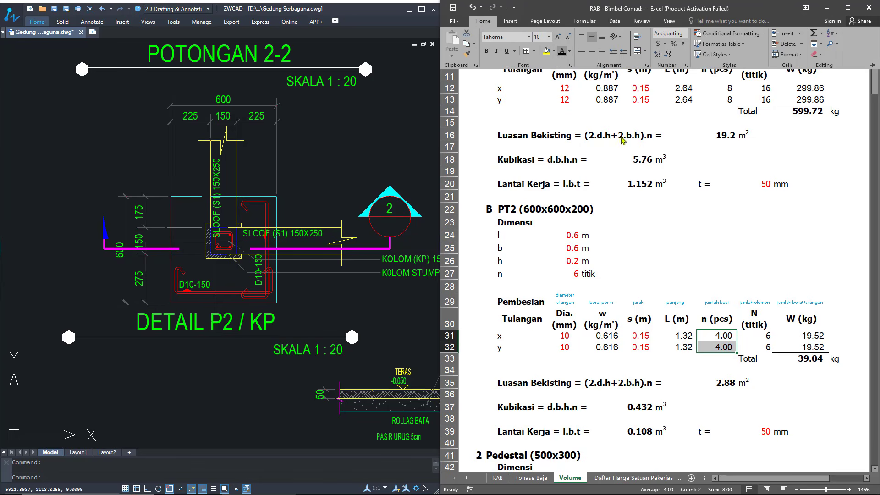
pyautogui.scroll(-3, 712, 296)
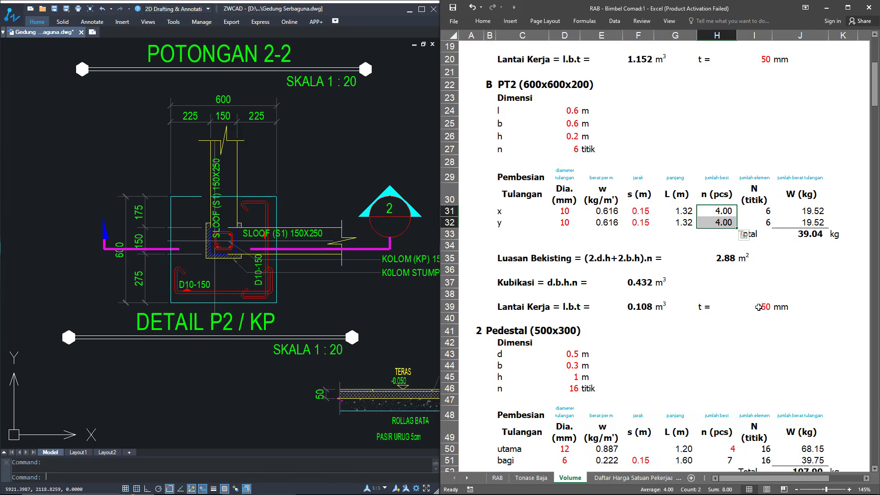
# Check the PT2 lean concrete thickness t against the LANTAI KERJA layer in section POTONGAN 2-2
pyautogui.click(759, 307)
pyautogui.click(312, 285)
pyautogui.moveTo(312, 262); pyautogui.dragTo(335, 446)
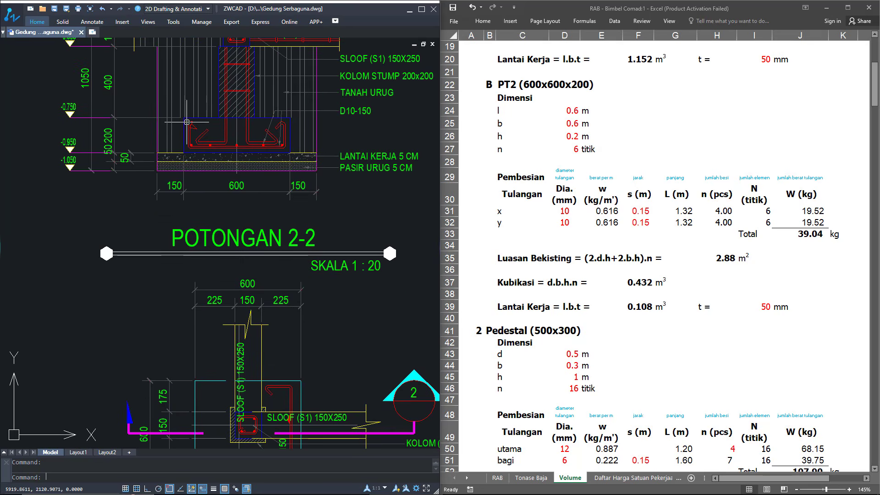
pyautogui.click(692, 317)
pyautogui.scroll(-2, 647, 319)
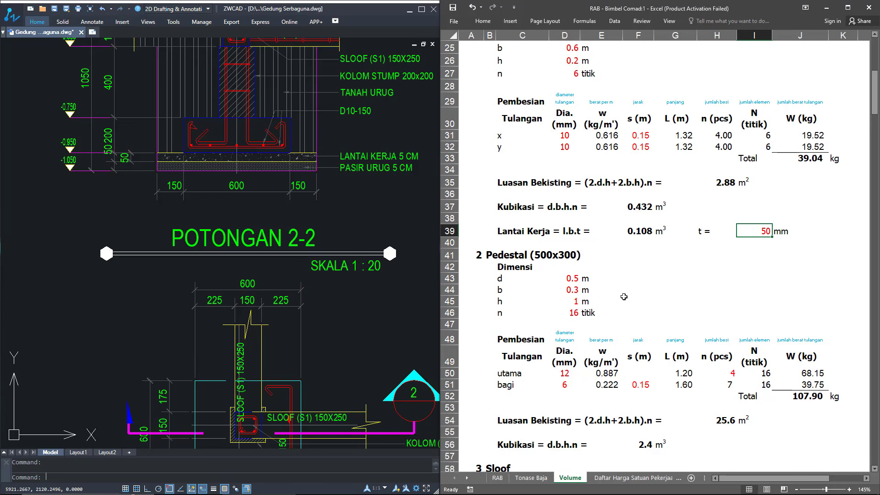
# Examine section POTONGAN 1-1 for the column stump between the P1 footing and the sloof
pyautogui.click(359, 317)
pyautogui.scroll(-4, 359, 317)
pyautogui.scroll(3, 299, 233)
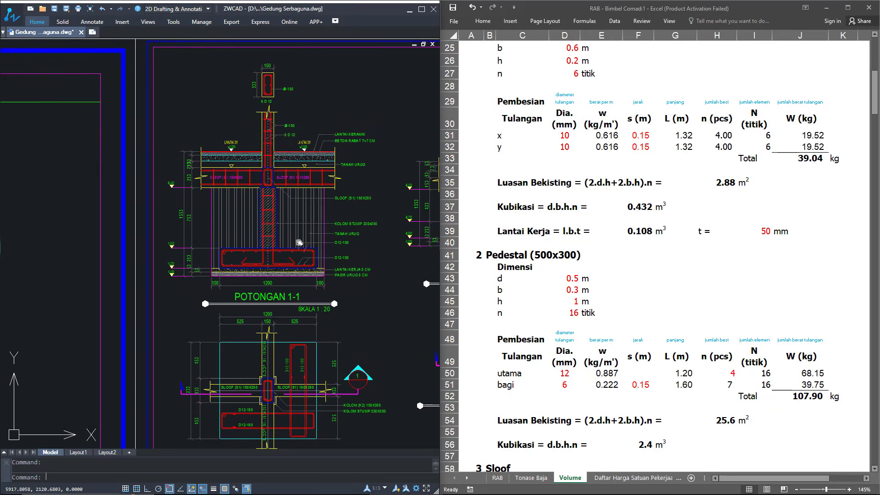
pyautogui.scroll(2, 302, 234)
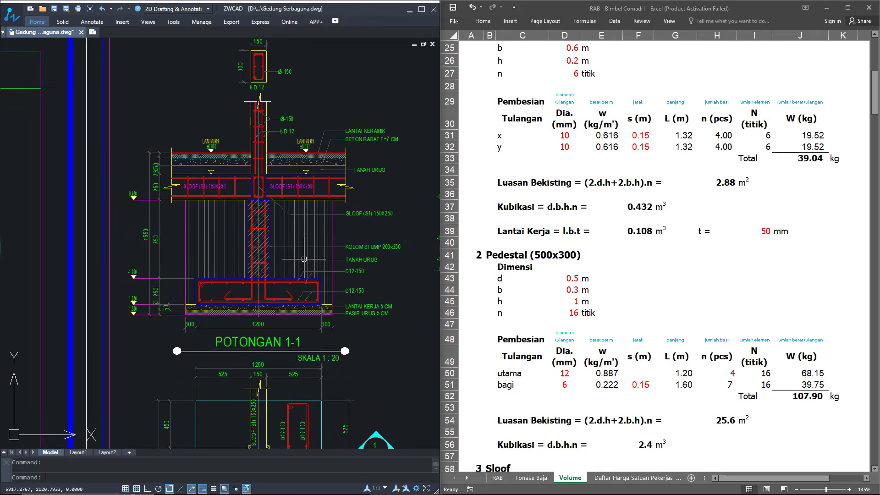
pyautogui.scroll(-1, 325, 240)
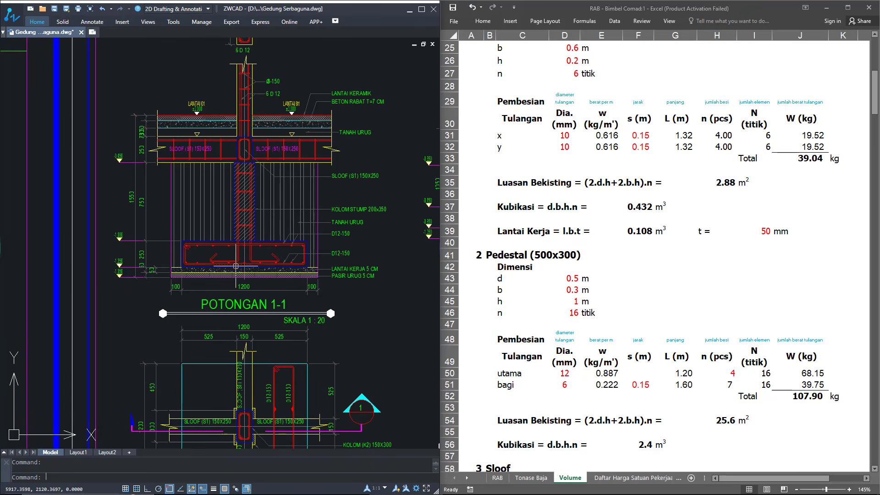
pyautogui.moveTo(280, 255)
pyautogui.mouseDown()
pyautogui.moveTo(318, 284)
pyautogui.moveTo(328, 306)
pyautogui.mouseUp()
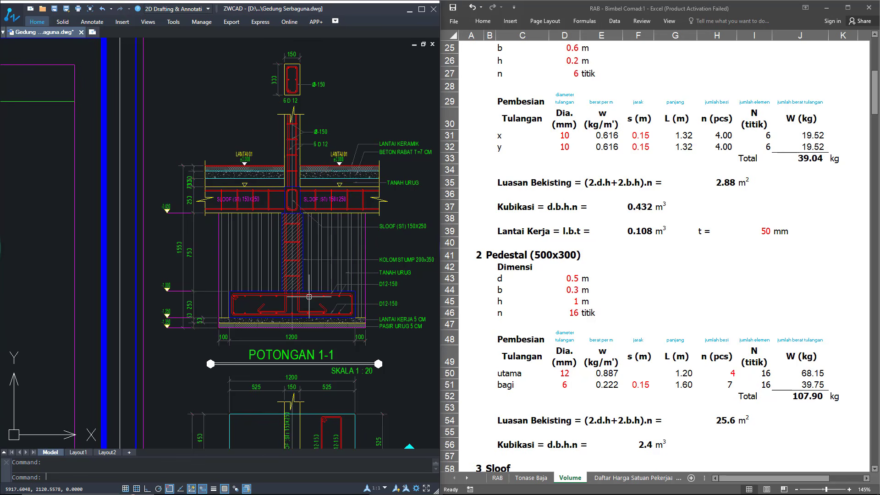
pyautogui.moveTo(294, 265); pyautogui.dragTo(285, 270)
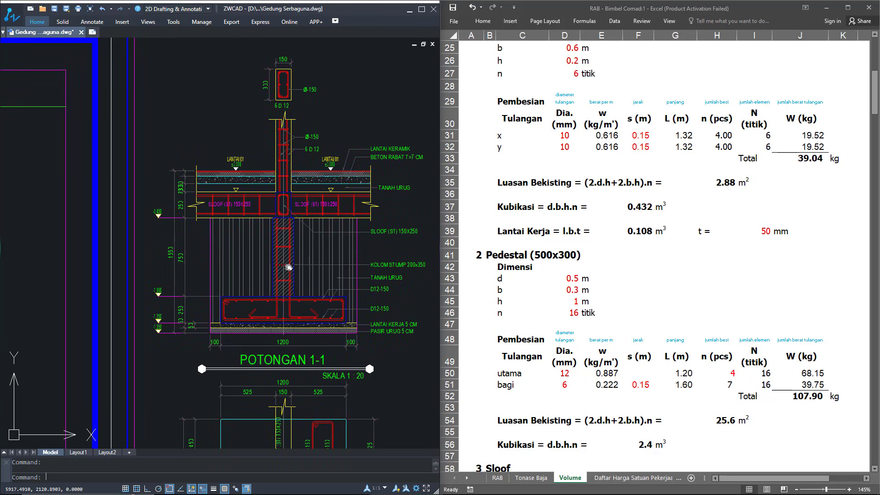
pyautogui.moveTo(285, 194); pyautogui.dragTo(284, 204)
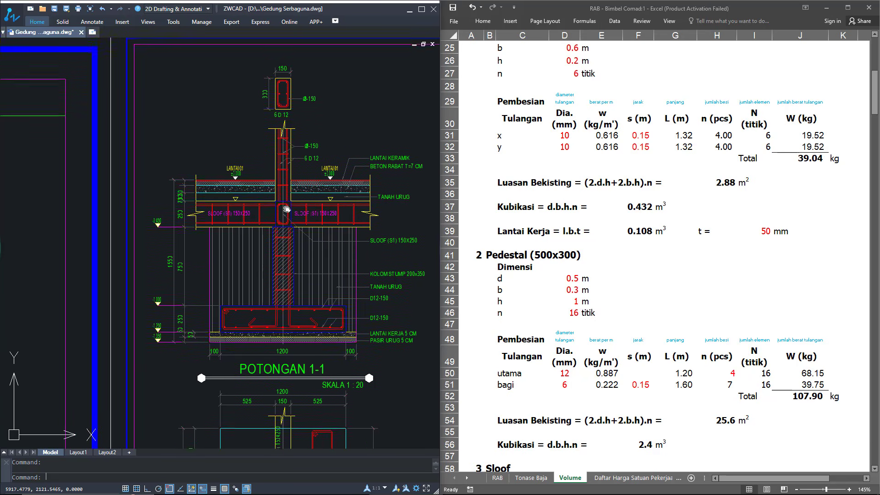
pyautogui.moveTo(298, 278); pyautogui.dragTo(292, 215)
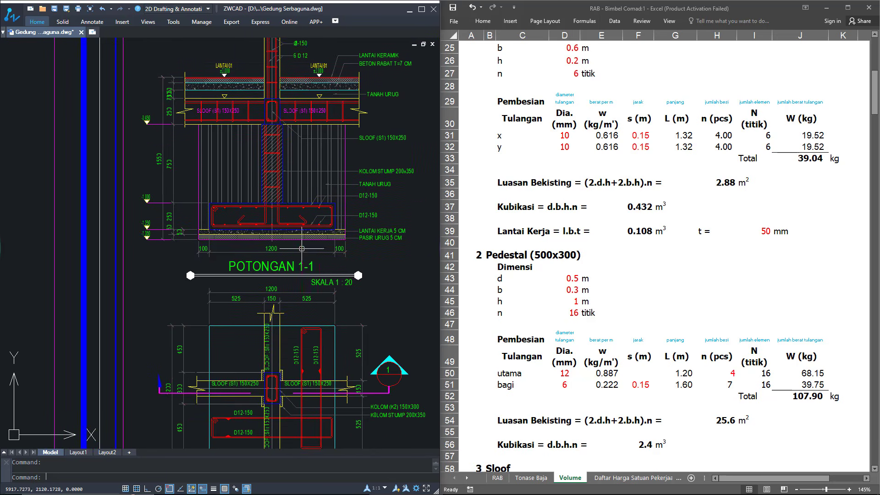
pyautogui.moveTo(301, 379); pyautogui.dragTo(303, 284)
pyautogui.moveTo(299, 248); pyautogui.dragTo(295, 317)
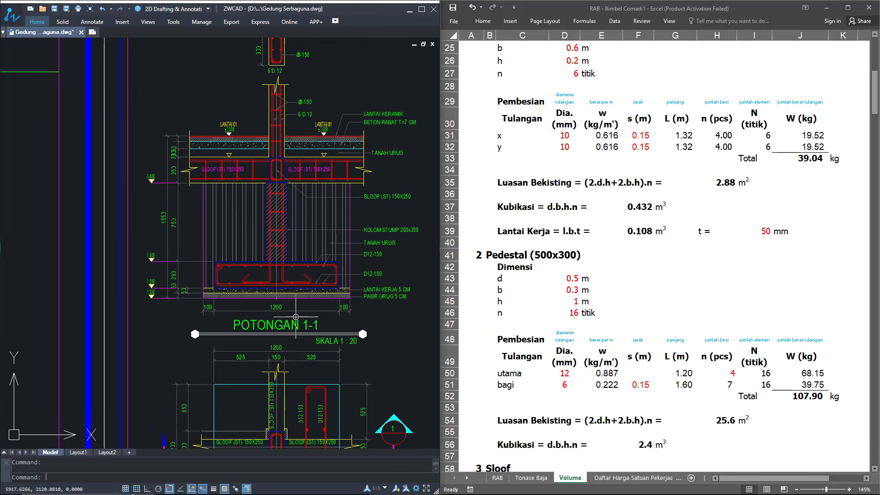
pyautogui.moveTo(304, 247)
pyautogui.mouseDown()
pyautogui.moveTo(309, 126)
pyautogui.moveTo(299, 186)
pyautogui.mouseUp()
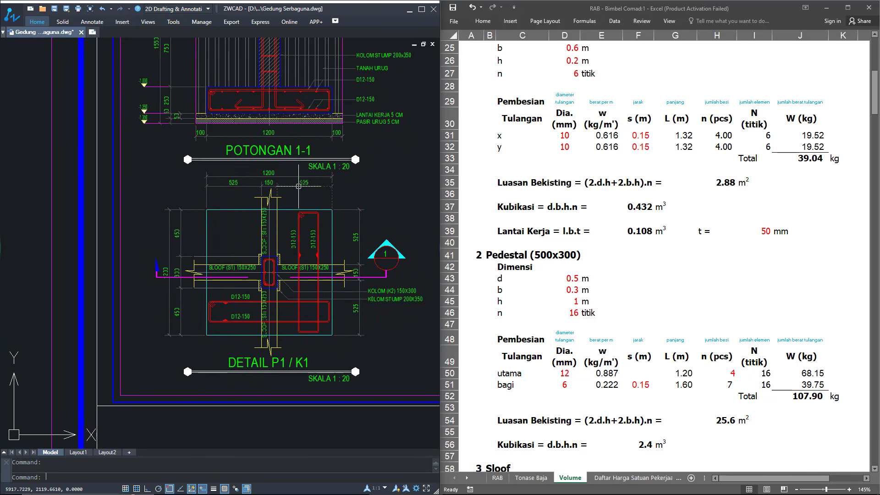
# Compare the column stump in plan DETAIL P1 / K1 with section POTONGAN 1-1 and read its size label
pyautogui.scroll(4, 274, 271)
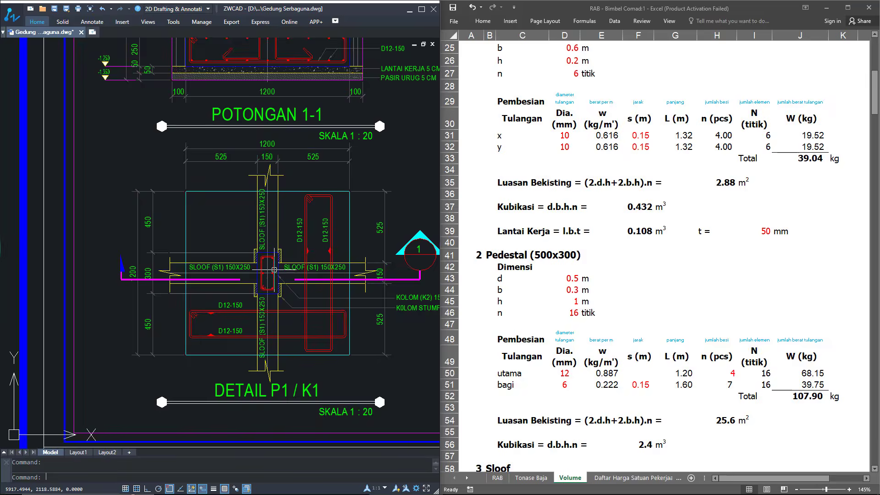
pyautogui.moveTo(274, 271)
pyautogui.mouseDown()
pyautogui.moveTo(252, 211)
pyautogui.moveTo(268, 343)
pyautogui.moveTo(257, 329)
pyautogui.mouseUp()
pyautogui.scroll(-4, 261, 269)
pyautogui.scroll(2, 251, 236)
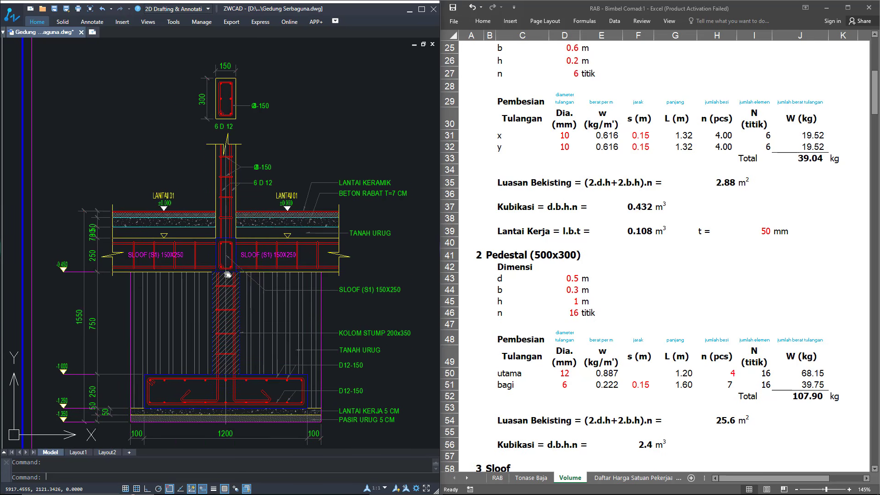
pyautogui.moveTo(228, 257)
pyautogui.mouseDown()
pyautogui.moveTo(211, 235)
pyautogui.moveTo(137, 248)
pyautogui.moveTo(252, 146)
pyautogui.moveTo(247, 84)
pyautogui.mouseUp()
pyautogui.scroll(-2, 219, 238)
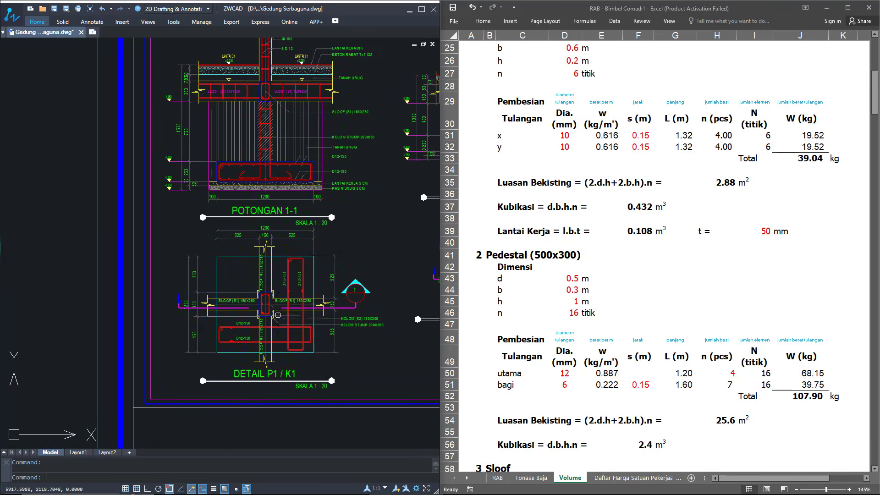
pyautogui.scroll(3, 165, 305)
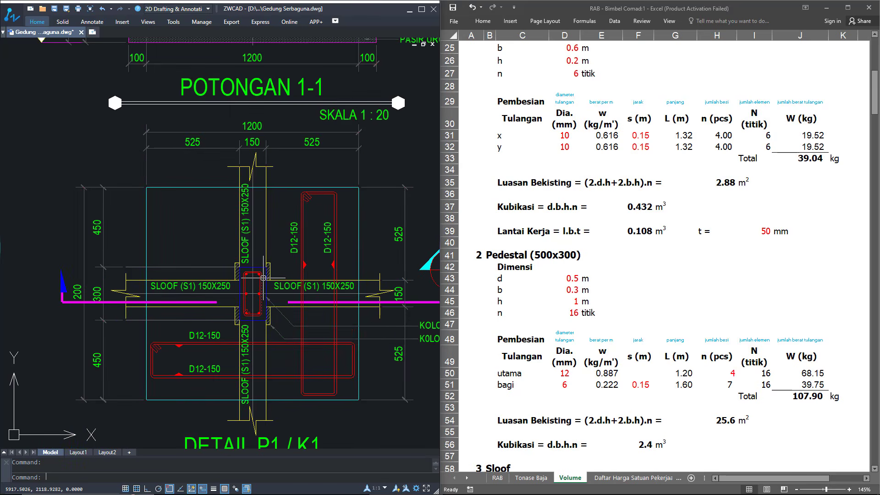
pyautogui.scroll(-2, 264, 278)
pyautogui.moveTo(263, 337); pyautogui.dragTo(263, 220)
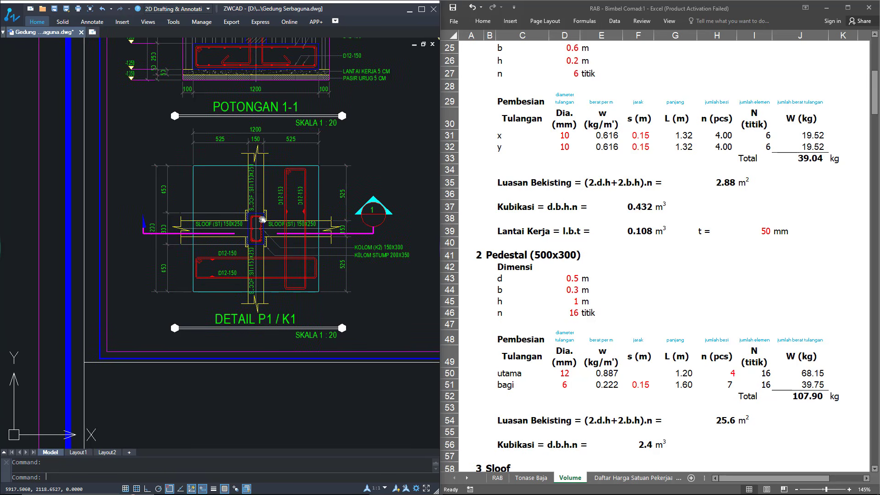
pyautogui.scroll(3, 330, 278)
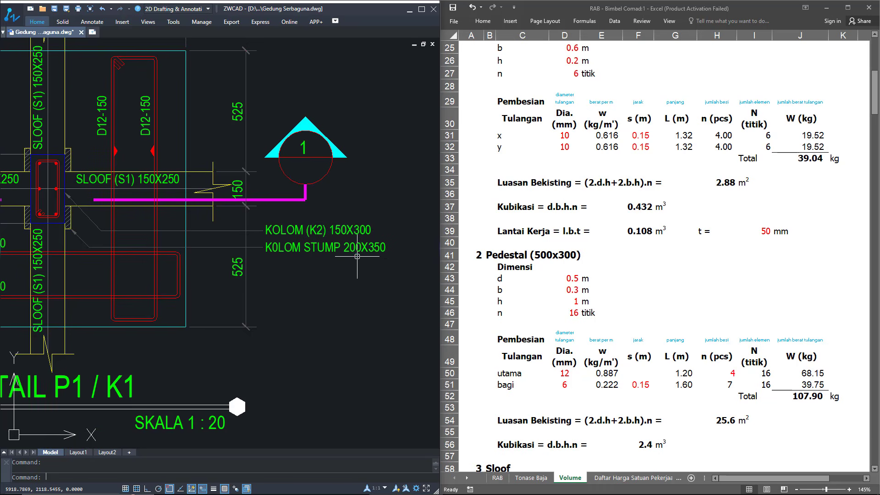
pyautogui.scroll(-3, 330, 277)
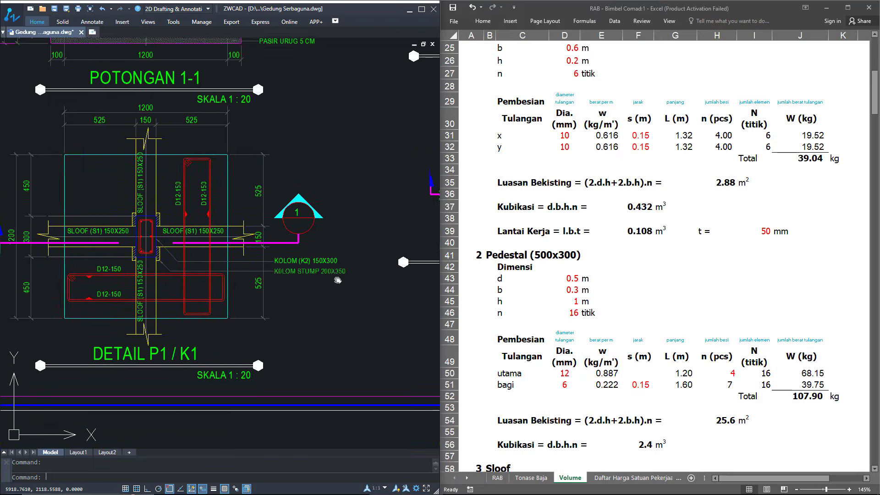
# Correct the stirrup label beside the 150x300 column cross-section above POTONGAN 1-1 to D8-150
pyautogui.moveTo(331, 277); pyautogui.dragTo(362, 292)
pyautogui.moveTo(293, 262); pyautogui.dragTo(296, 381)
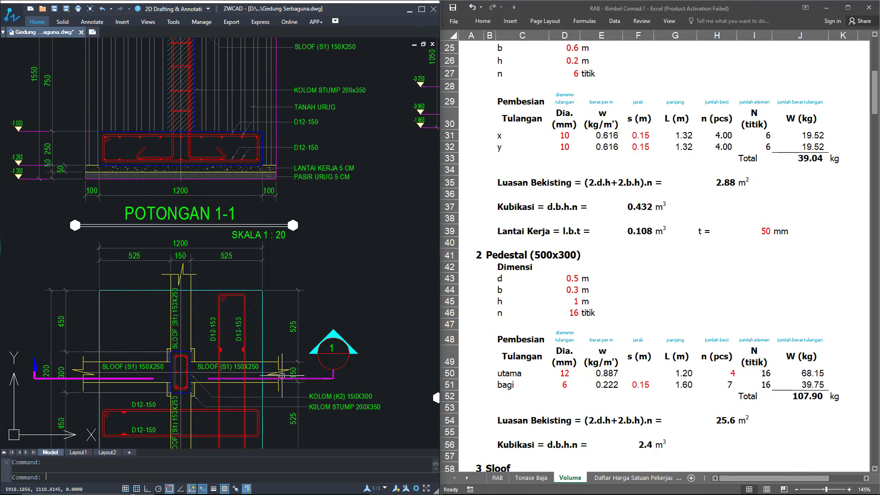
pyautogui.moveTo(213, 175); pyautogui.dragTo(217, 347)
pyautogui.moveTo(233, 163); pyautogui.dragTo(234, 294)
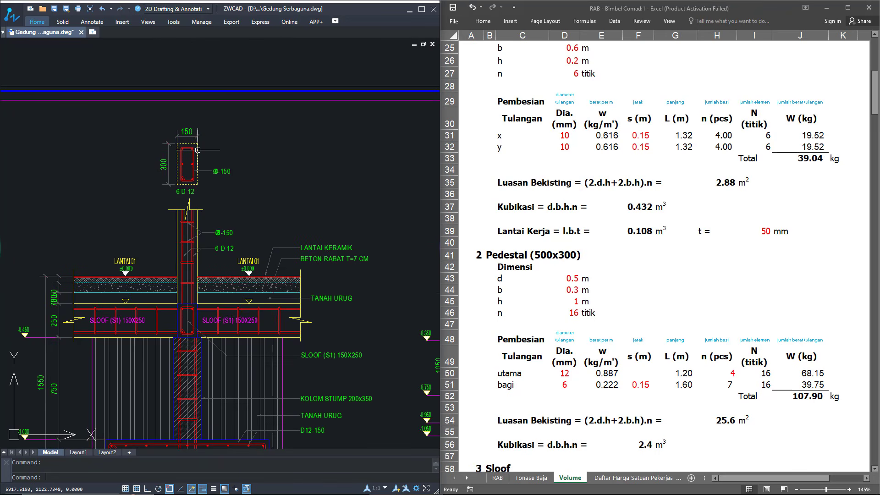
pyautogui.scroll(7, 220, 165)
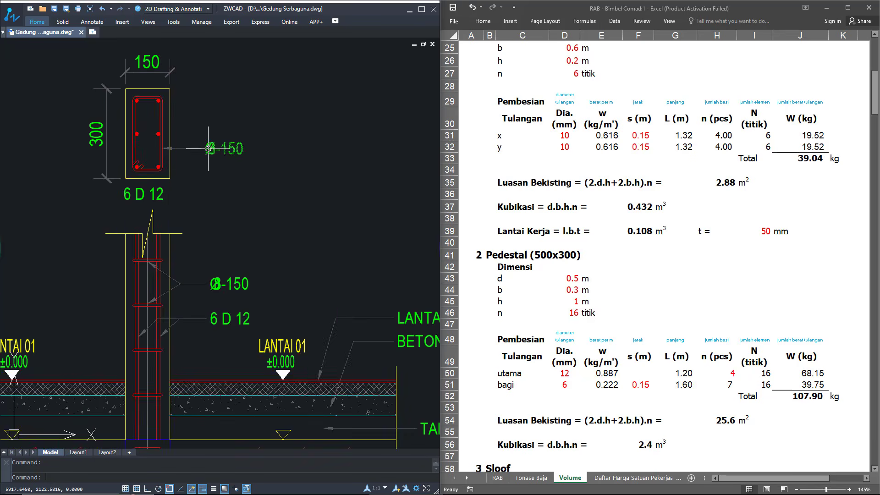
pyautogui.doubleClick(220, 166)
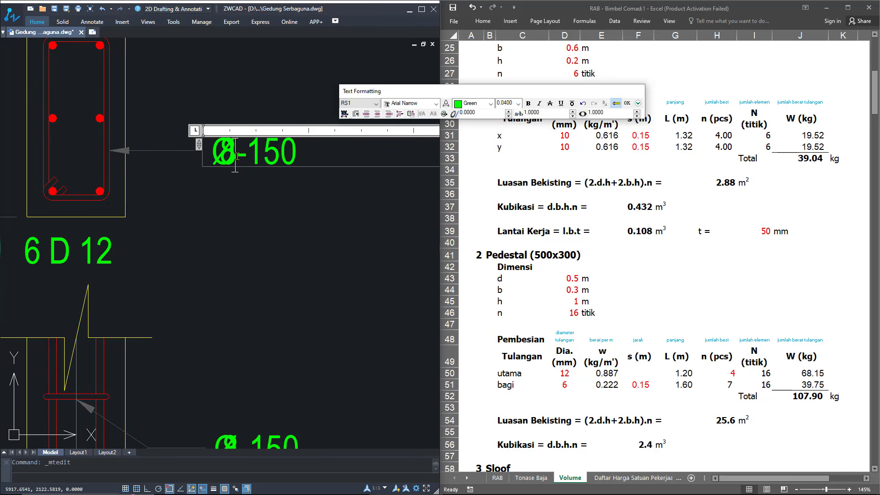
pyautogui.moveTo(229, 157); pyautogui.dragTo(218, 156)
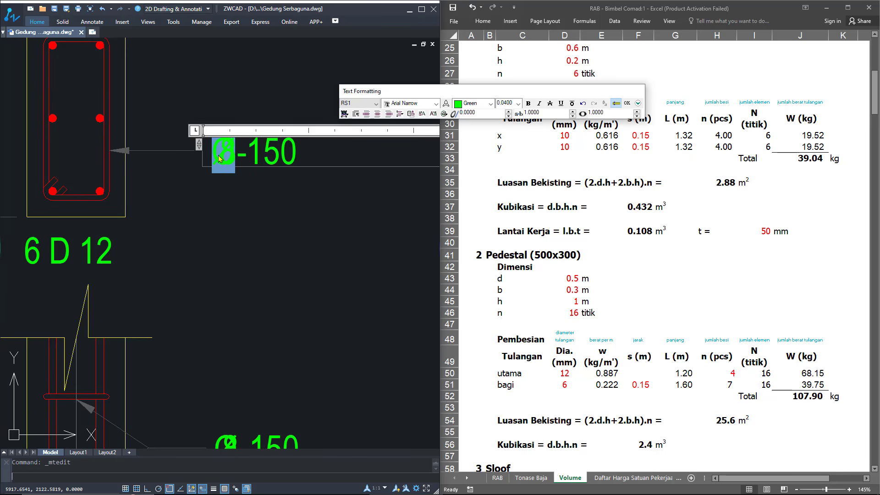
pyautogui.write('D88')
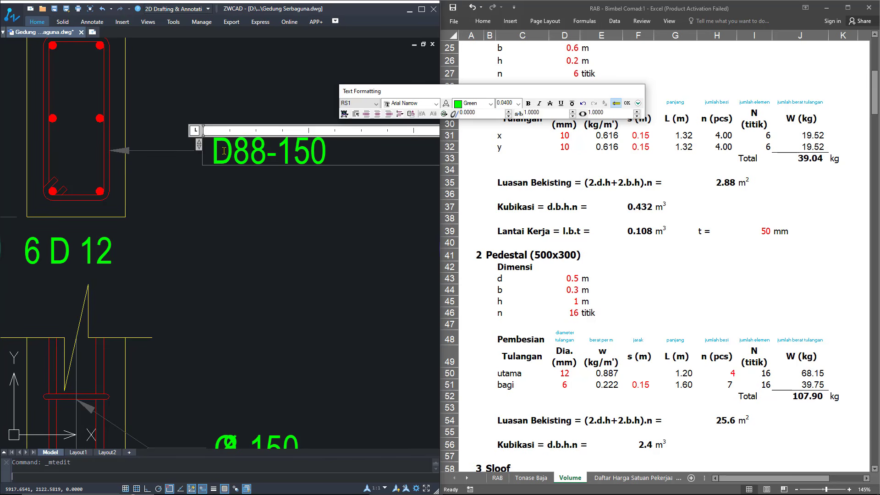
pyautogui.press('BackSpace')
pyautogui.click(247, 193)
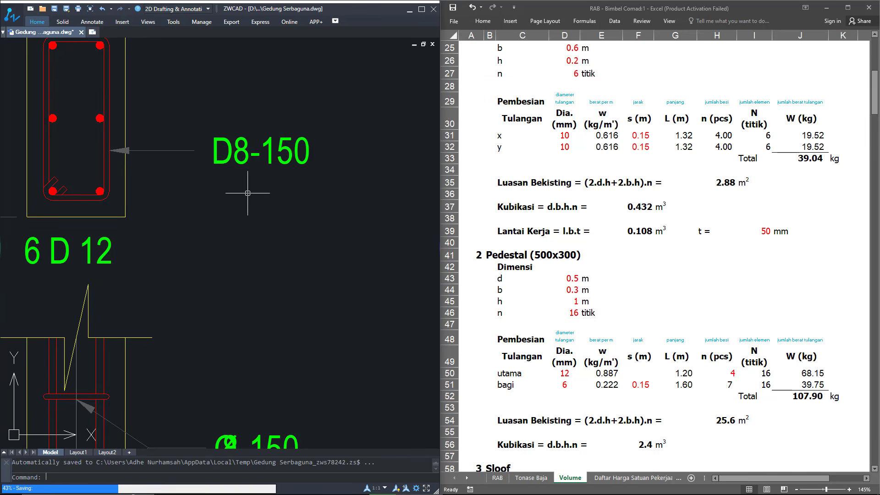
# Read the KOLOM STUMP size label in plan DETAIL P1 / K1 for the pedestal dimensions
pyautogui.scroll(-7, 247, 193)
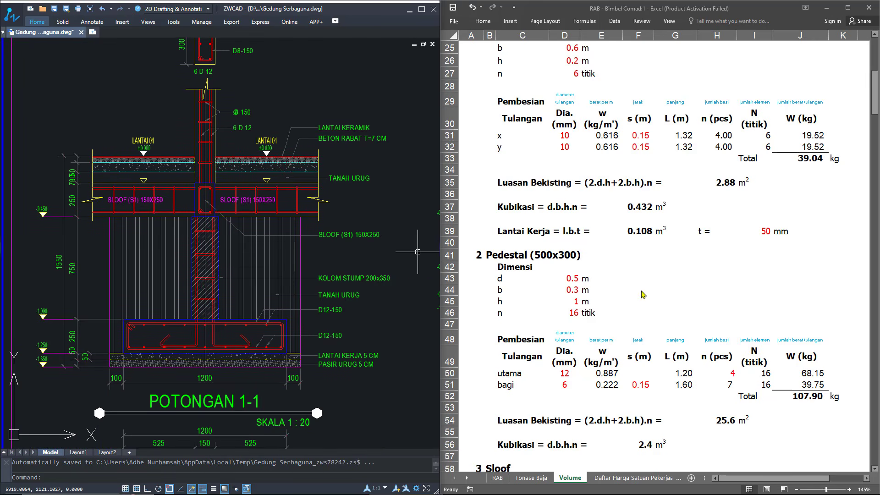
pyautogui.click(611, 281)
pyautogui.moveTo(238, 361)
pyautogui.mouseDown()
pyautogui.moveTo(243, 99)
pyautogui.moveTo(205, 70)
pyautogui.mouseUp()
pyautogui.scroll(1, 373, 330)
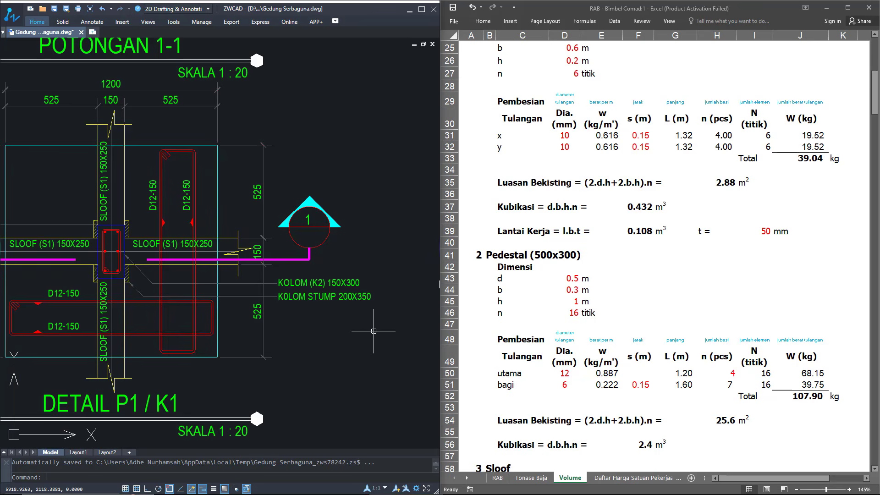
pyautogui.scroll(1, 363, 297)
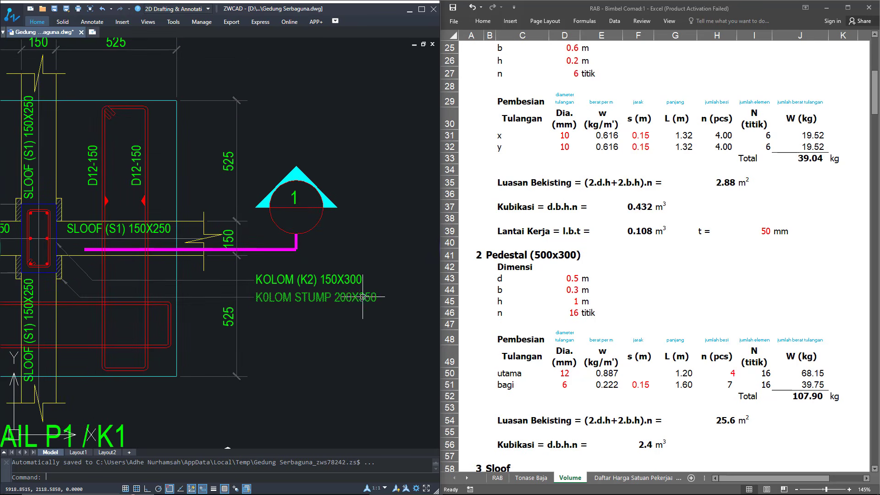
pyautogui.click(544, 255)
pyautogui.click(537, 255)
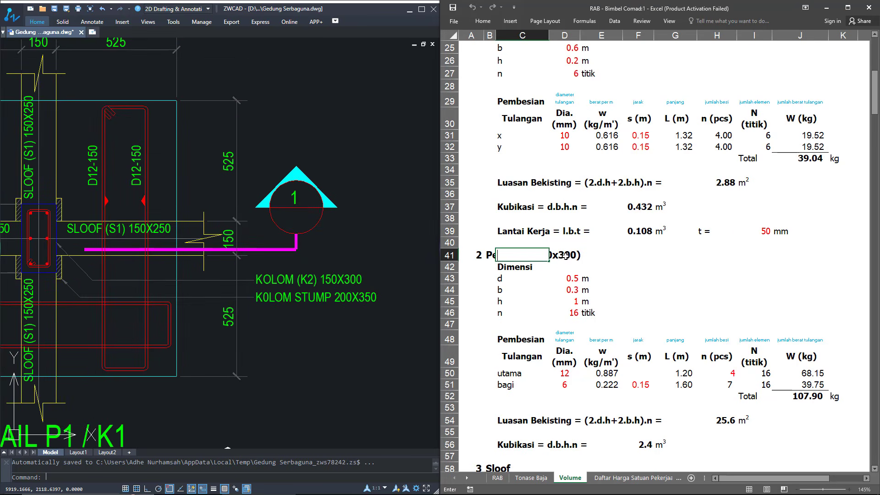
pyautogui.press('Escape')
# Change the size in the Pedestal section heading to 200x350
pyautogui.doubleClick(487, 255)
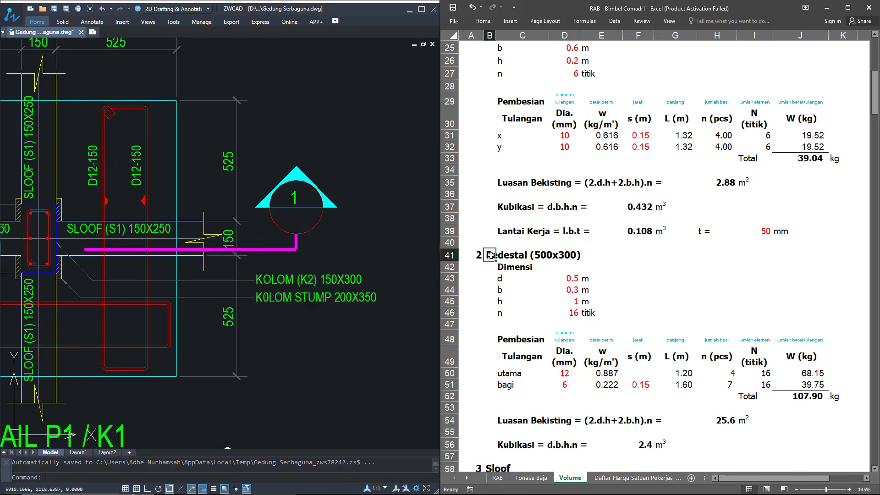
pyautogui.moveTo(536, 255); pyautogui.dragTo(579, 257)
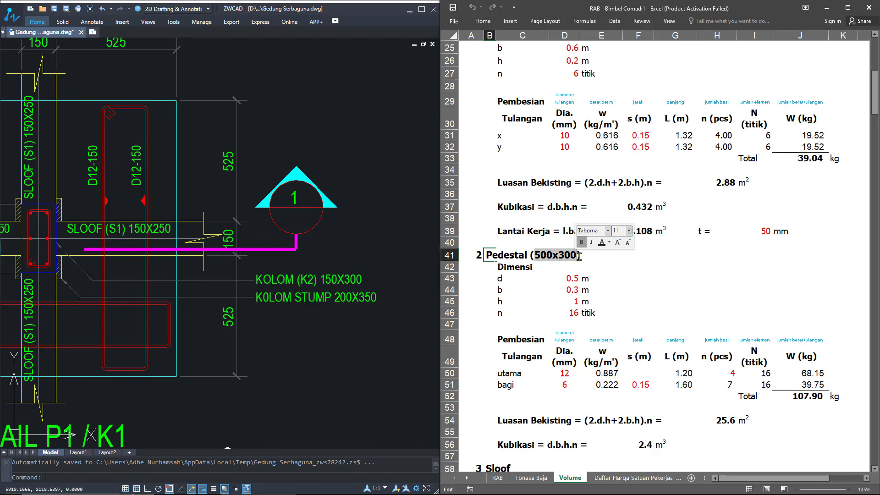
pyautogui.write('200x35')
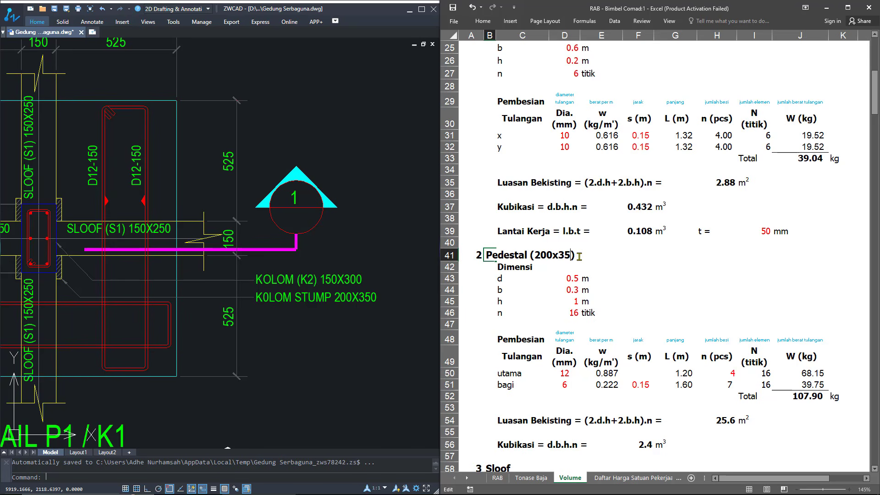
pyautogui.write('0')
pyautogui.press('Return')
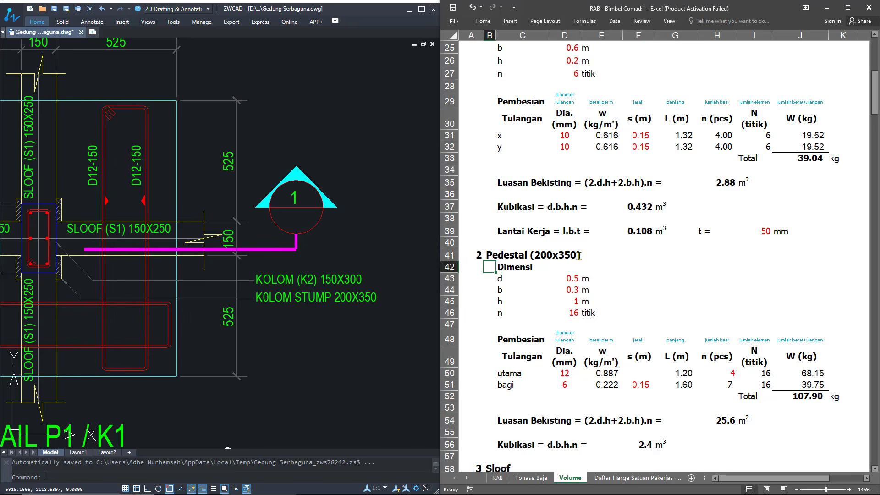
# Set the Pedestal dimensions to d 0.35 m and b 0.2 m
pyautogui.click(572, 282)
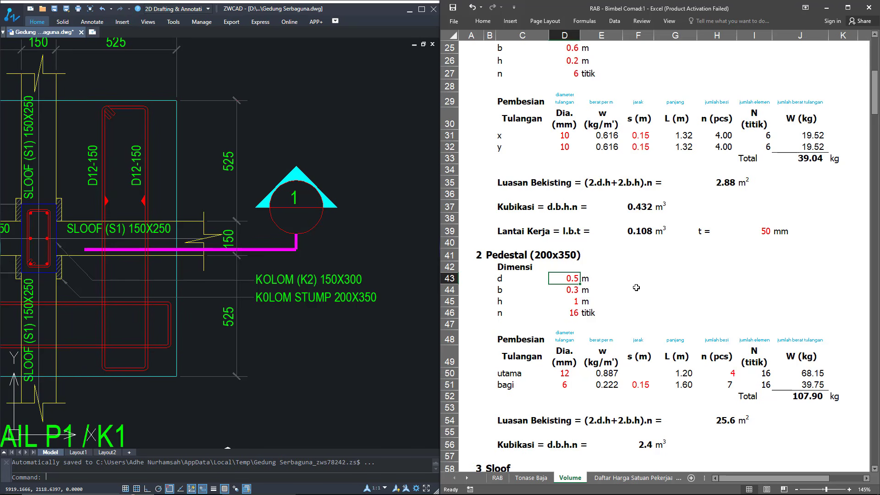
pyautogui.write('0.35')
pyautogui.press('Return')
pyautogui.write('0.2')
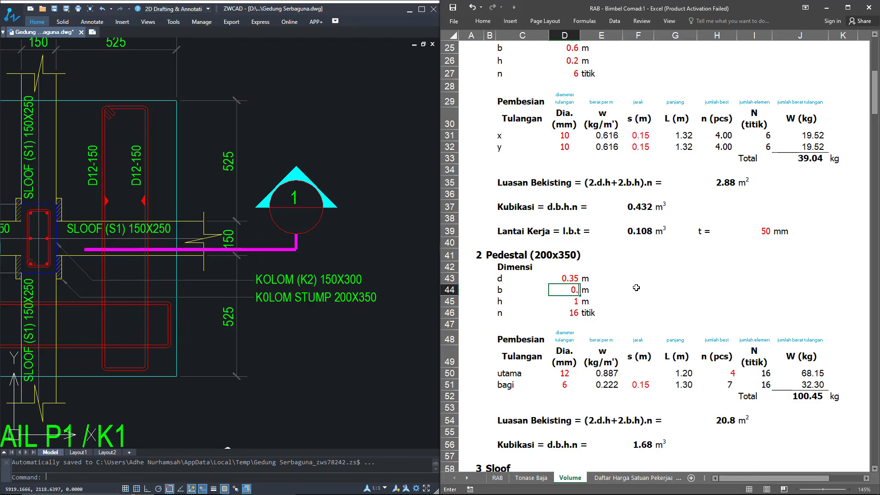
pyautogui.press('Return')
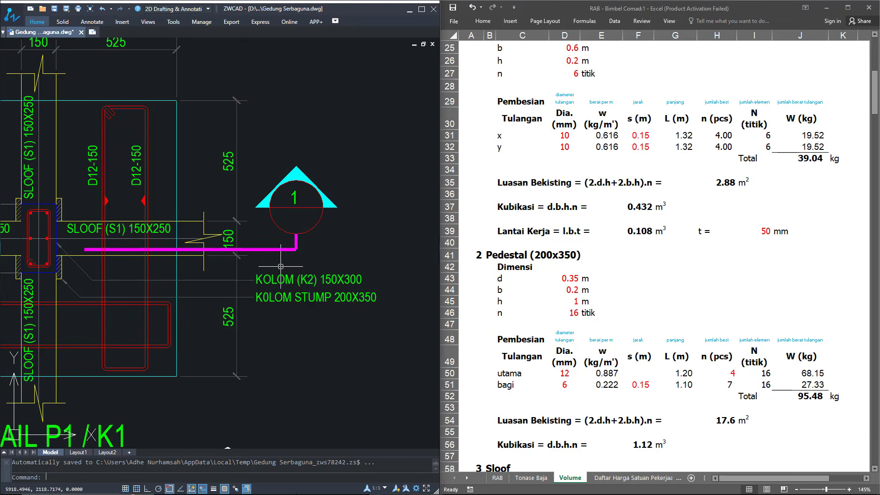
# Set the Pedestal height h to 0.75 m, following the column stump's 750 dimension in section POTONGAN 1-1
pyautogui.scroll(-5, 390, 342)
pyautogui.scroll(3, 298, 311)
pyautogui.moveTo(297, 311); pyautogui.dragTo(324, 393)
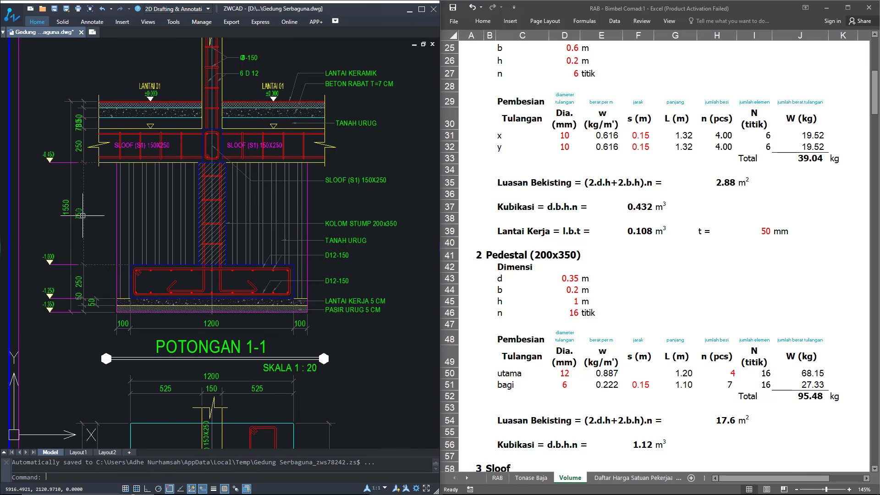
pyautogui.moveTo(113, 209)
pyautogui.mouseDown()
pyautogui.moveTo(163, 233)
pyautogui.moveTo(123, 190)
pyautogui.moveTo(133, 188)
pyautogui.mouseUp()
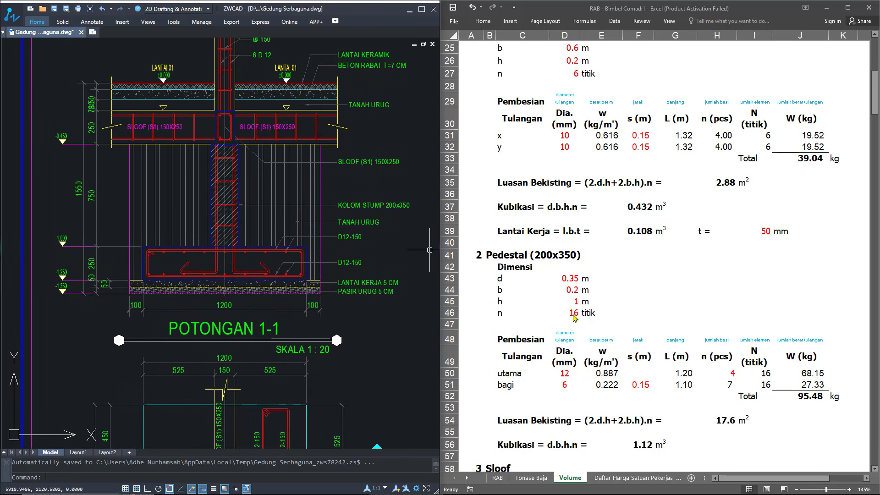
pyautogui.click(576, 306)
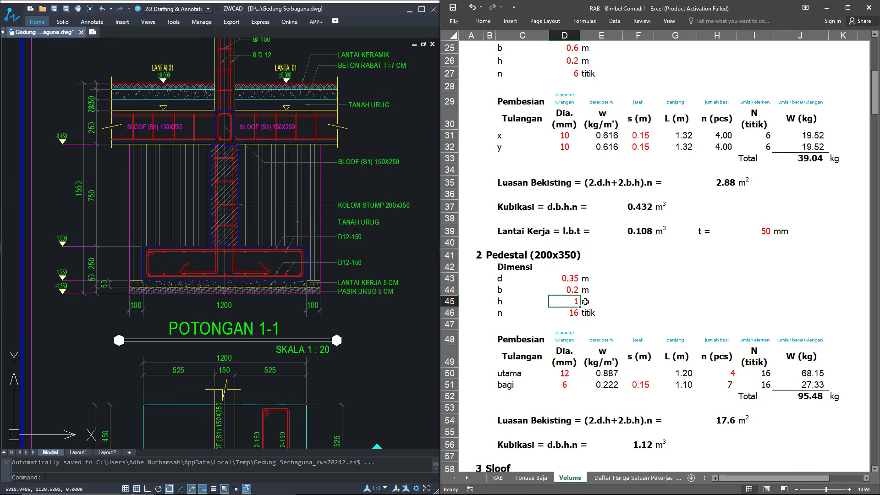
pyautogui.write('0.75')
pyautogui.press('Return')
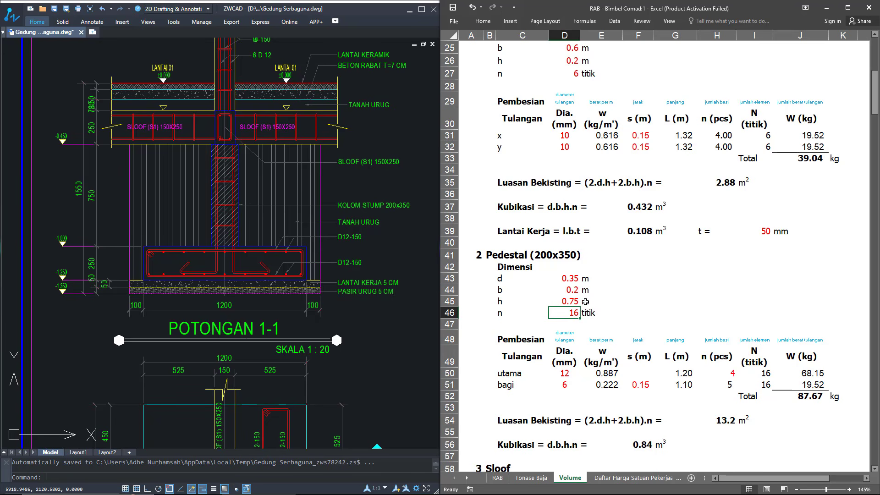
# Check which footing count cell the Pedestal's n formula refers to, leaving the formula as it is
pyautogui.doubleClick(571, 312)
pyautogui.scroll(7, 543, 262)
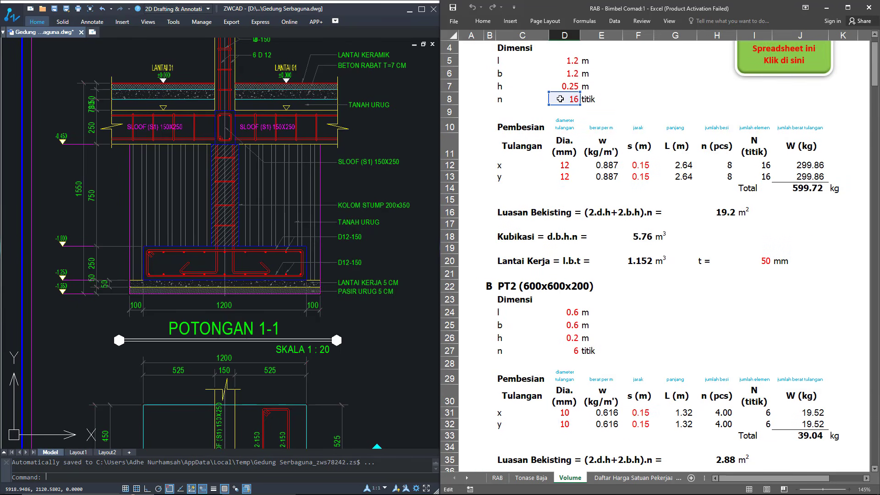
pyautogui.scroll(-7, 568, 100)
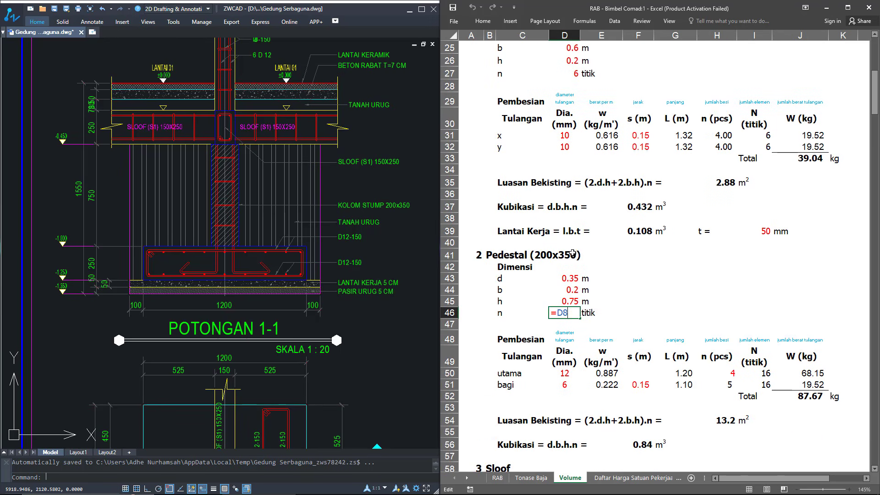
pyautogui.press('Return')
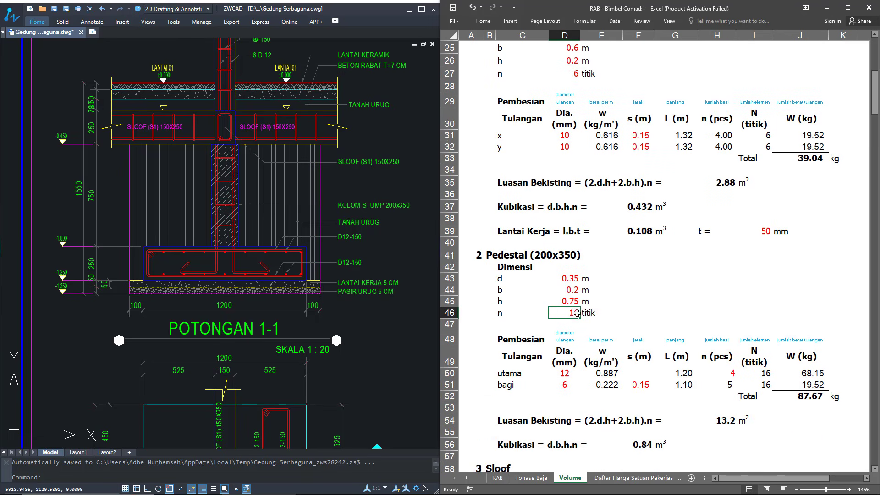
# Set the number of utama bars in the Pedestal reinforcement table to 6, following the 6 D 12 label in the column cross-section
pyautogui.scroll(-1, 584, 246)
pyautogui.scroll(-2, 587, 255)
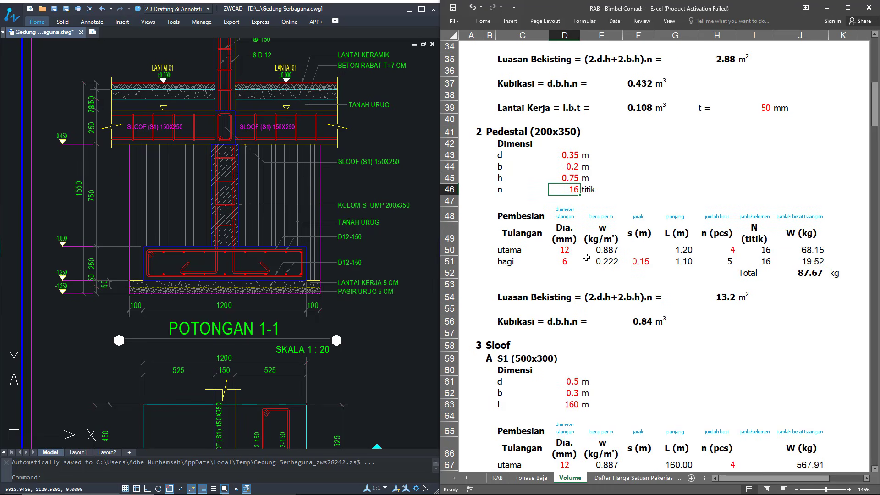
pyautogui.click(566, 248)
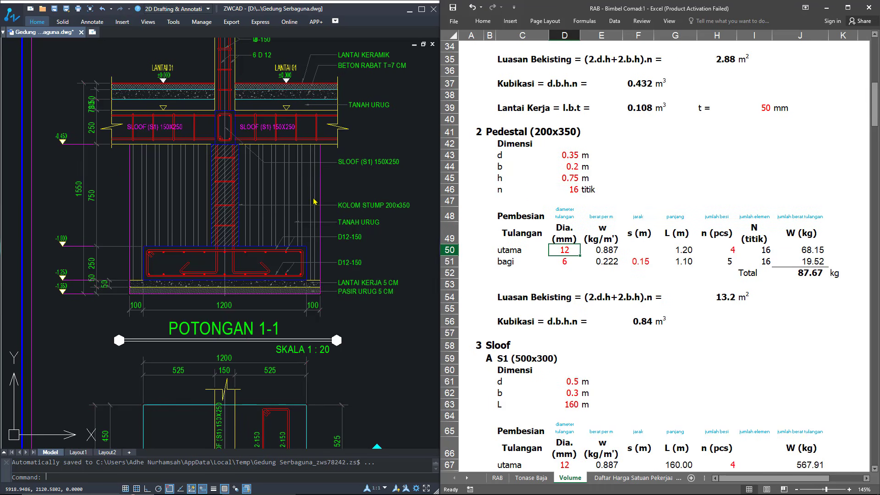
pyautogui.click(324, 119)
pyautogui.scroll(5, 231, 181)
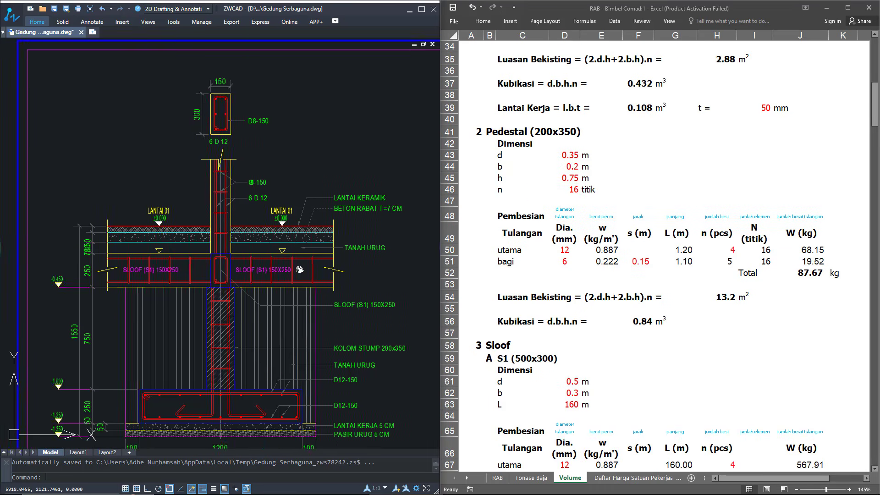
pyautogui.scroll(2, 231, 181)
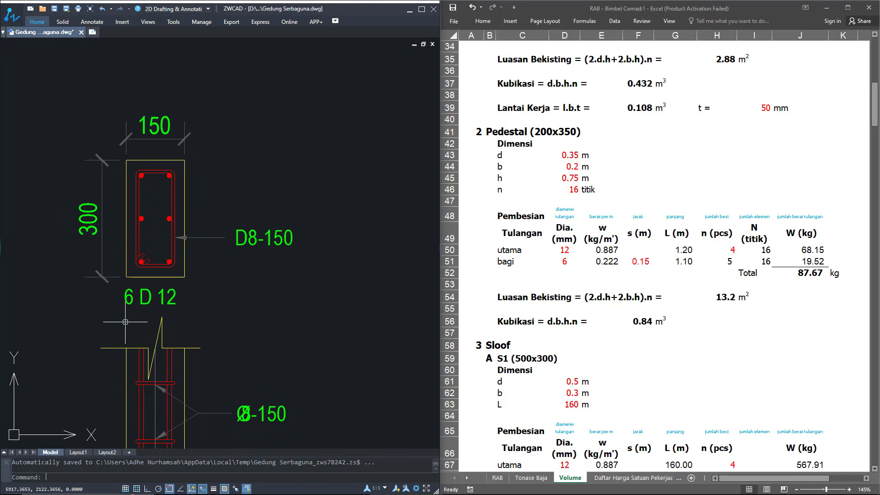
pyautogui.click(567, 299)
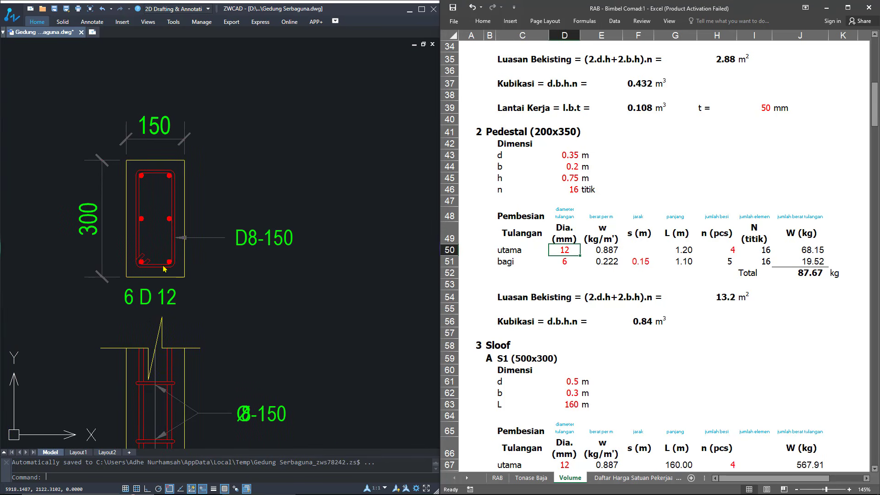
pyautogui.click(152, 293)
pyautogui.click(562, 252)
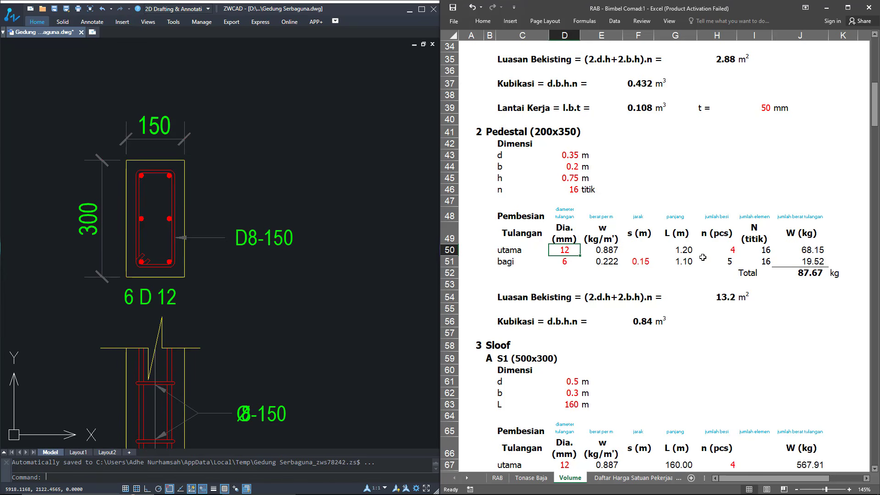
pyautogui.click(727, 253)
pyautogui.write('6')
pyautogui.press('Return')
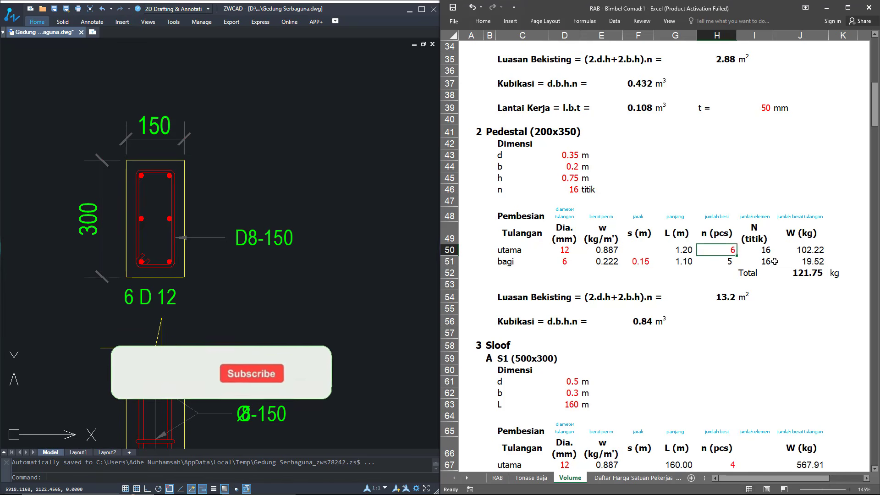
# Set the Pedestal's bagi bar diameter to 8 mm and check its spacing against the D8-150 stirrup label
pyautogui.click(419, 266)
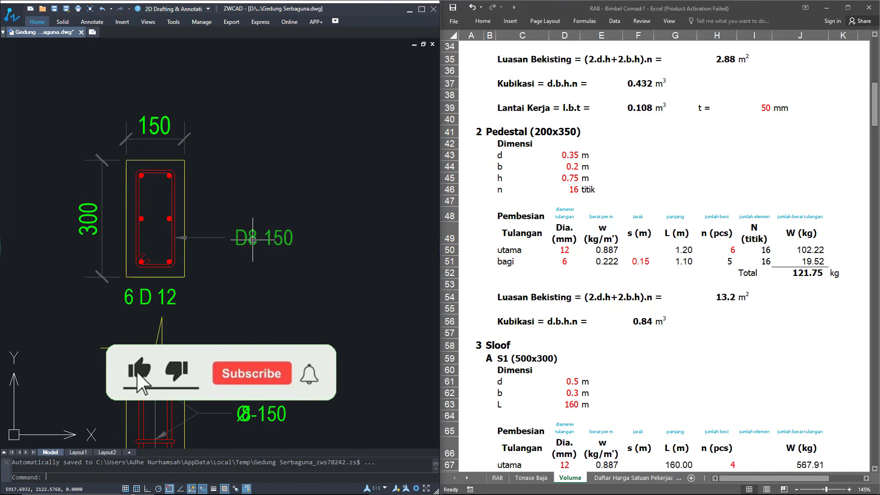
pyautogui.click(565, 262)
pyautogui.write('8')
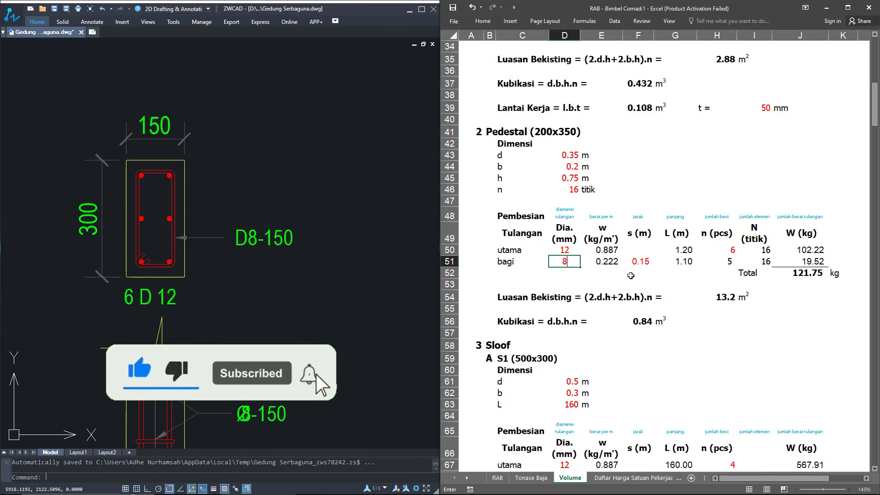
pyautogui.press('Return')
pyautogui.click(337, 238)
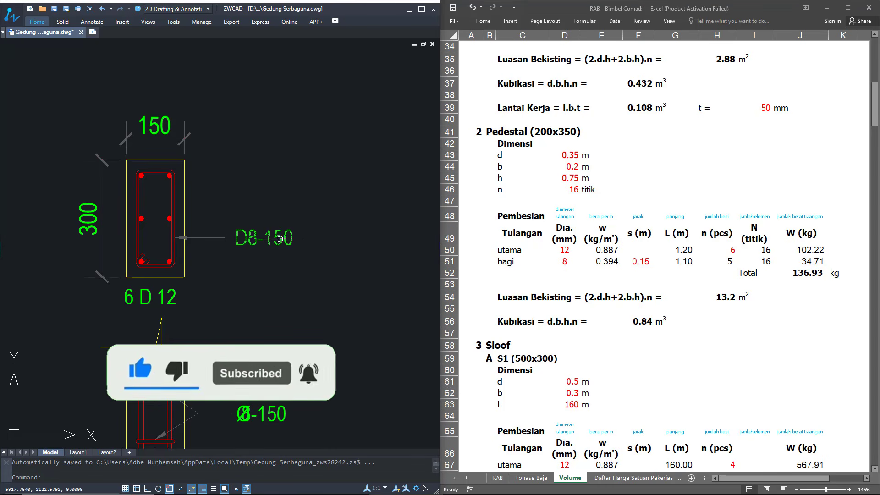
pyautogui.click(642, 264)
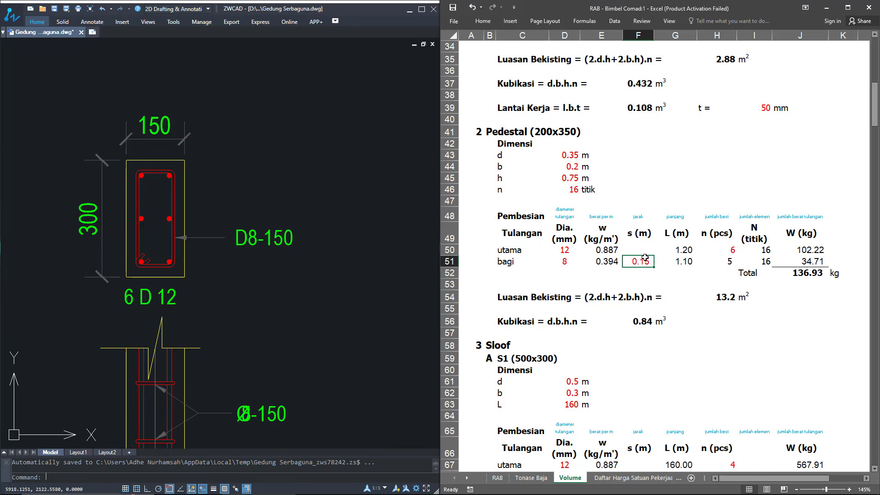
# Review the Pedestal's total reinforcement weight, formwork area and concrete volume
pyautogui.scroll(-2, 640, 272)
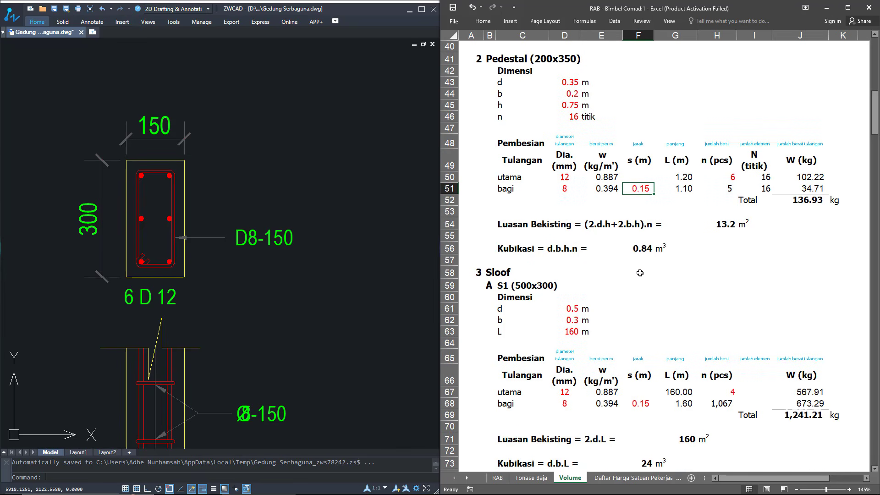
pyautogui.click(811, 198)
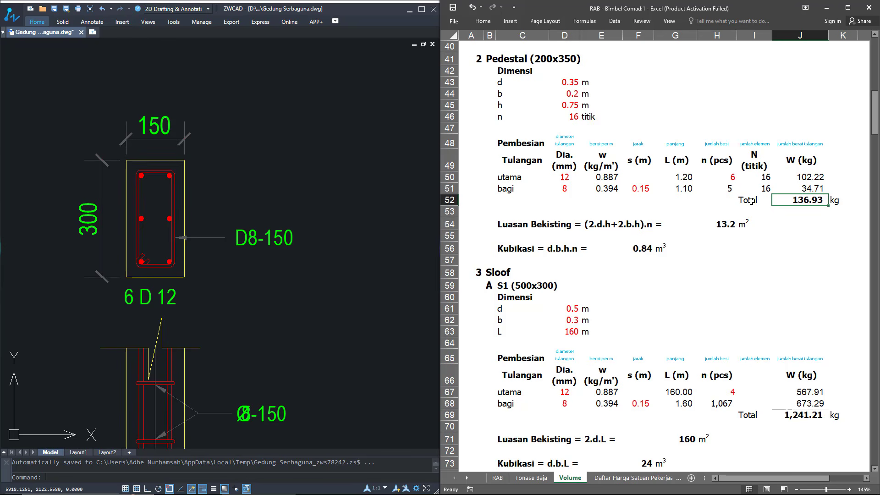
pyautogui.click(724, 223)
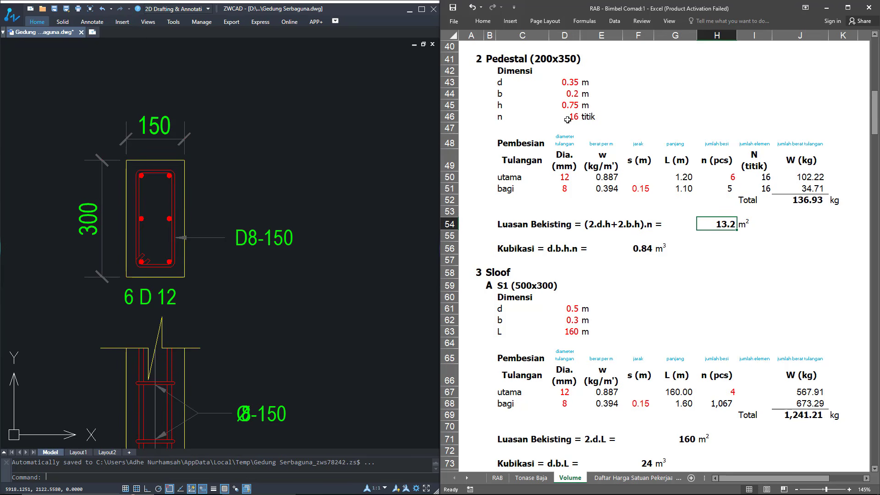
pyautogui.click(644, 254)
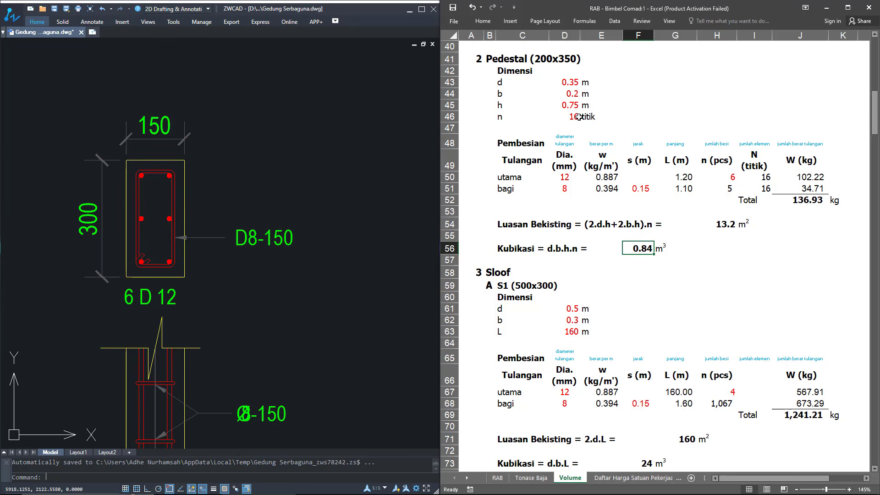
# Locate type S1 in TABEL PENULANGAN SLOOF in the drawing and read its cross-section dimensions for the Sloof section
pyautogui.click(586, 314)
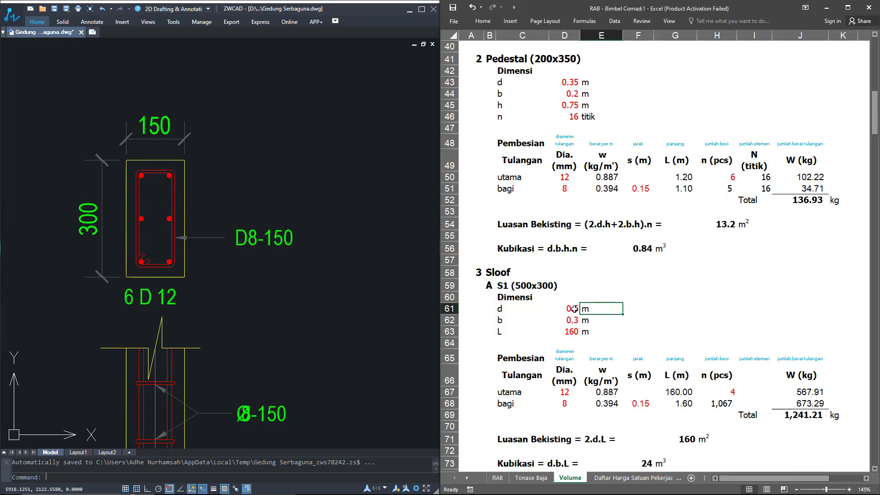
pyautogui.click(574, 320)
pyautogui.scroll(-5, 336, 257)
pyautogui.scroll(-4, 336, 257)
pyautogui.moveTo(336, 257); pyautogui.dragTo(114, 140)
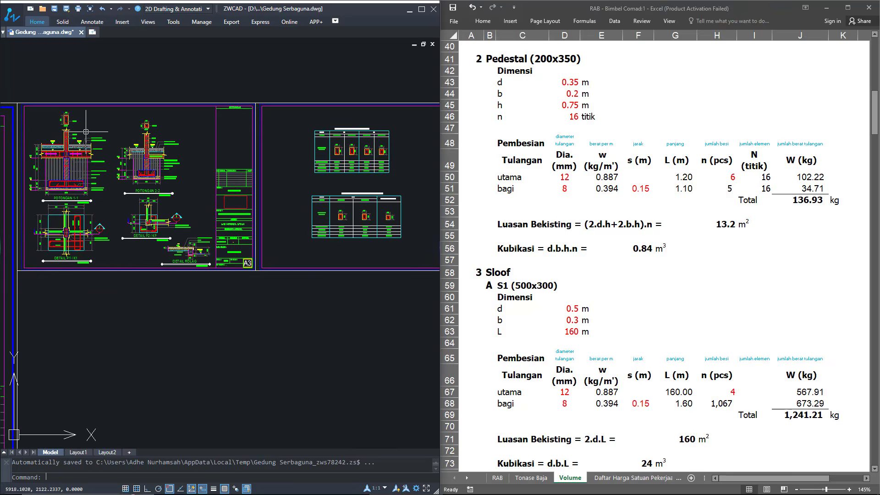
pyautogui.scroll(-1, 114, 142)
pyautogui.scroll(7, 272, 144)
pyautogui.moveTo(327, 164)
pyautogui.mouseDown()
pyautogui.moveTo(183, 141)
pyautogui.moveTo(179, 171)
pyautogui.mouseUp()
pyautogui.scroll(3, 192, 165)
pyautogui.moveTo(273, 179)
pyautogui.mouseDown()
pyautogui.moveTo(291, 220)
pyautogui.moveTo(319, 243)
pyautogui.moveTo(276, 230)
pyautogui.mouseUp()
pyautogui.scroll(2, 276, 230)
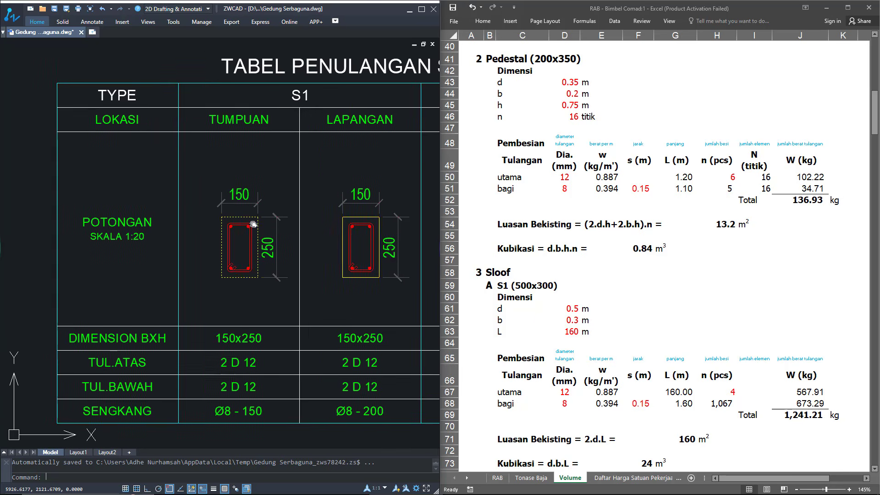
# Change the size in the Sloof S1 heading to 250x150
pyautogui.click(558, 307)
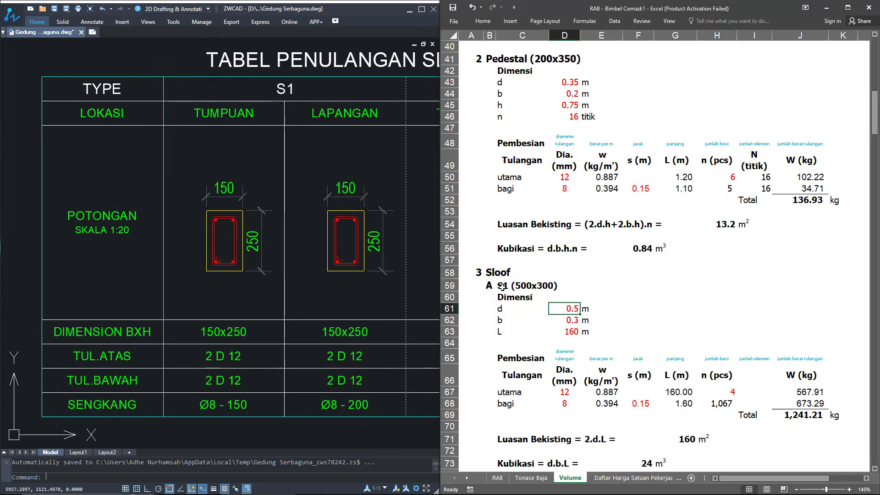
pyautogui.doubleClick(502, 287)
pyautogui.moveTo(514, 285); pyautogui.dragTo(568, 284)
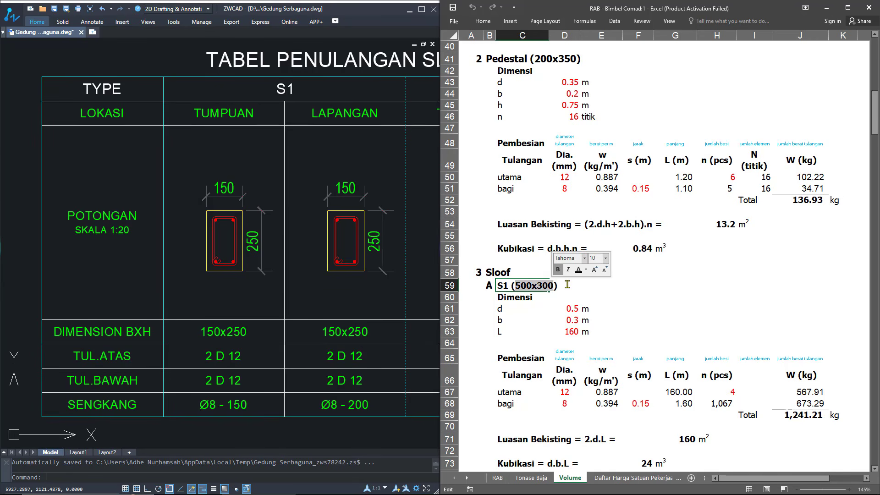
pyautogui.write('250x150')
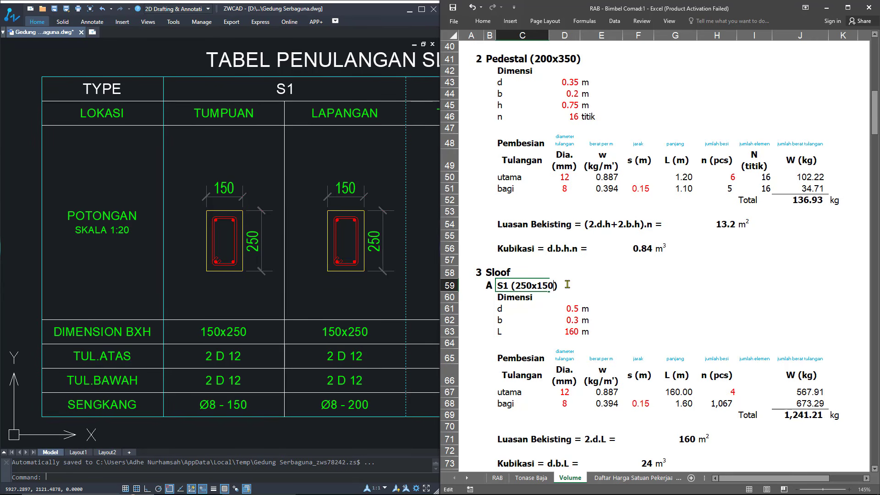
pyautogui.press('Return')
# Set the Sloof S1 dimensions to d 0.25 m and b 0.15 m
pyautogui.click(569, 311)
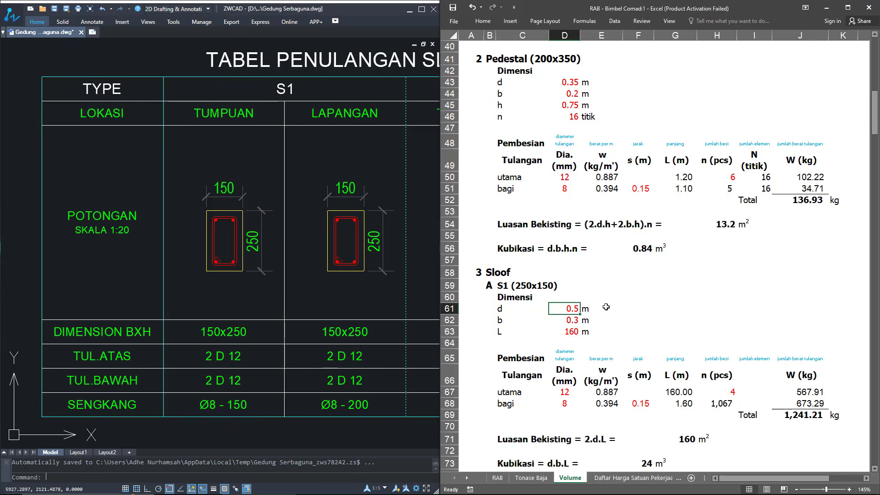
pyautogui.write('0.25')
pyautogui.press('Return')
pyautogui.write('0')
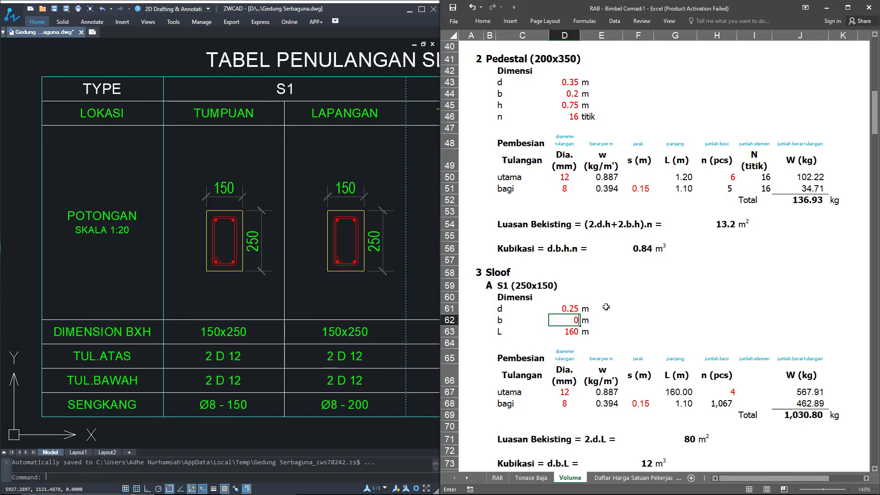
pyautogui.write('.15')
pyautogui.press('Return')
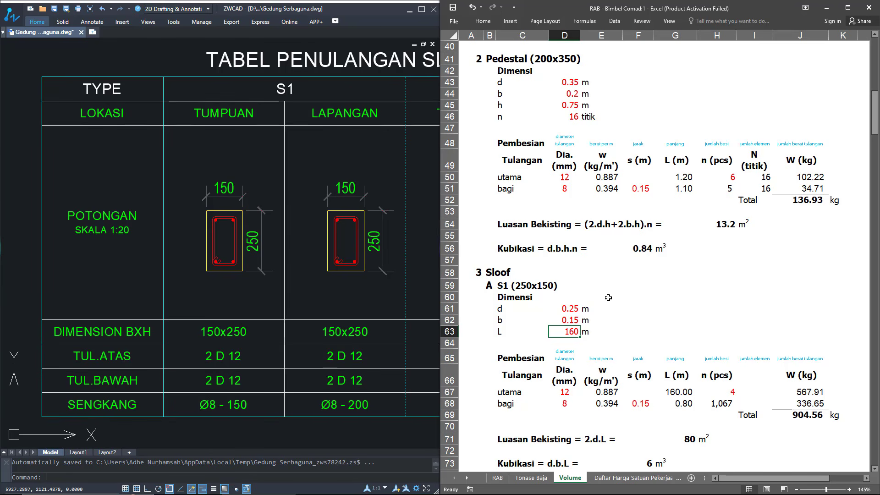
# Set the Sloof S1 length L to 36 m
pyautogui.click(377, 314)
pyautogui.scroll(-6, 349, 258)
pyautogui.scroll(6, 350, 257)
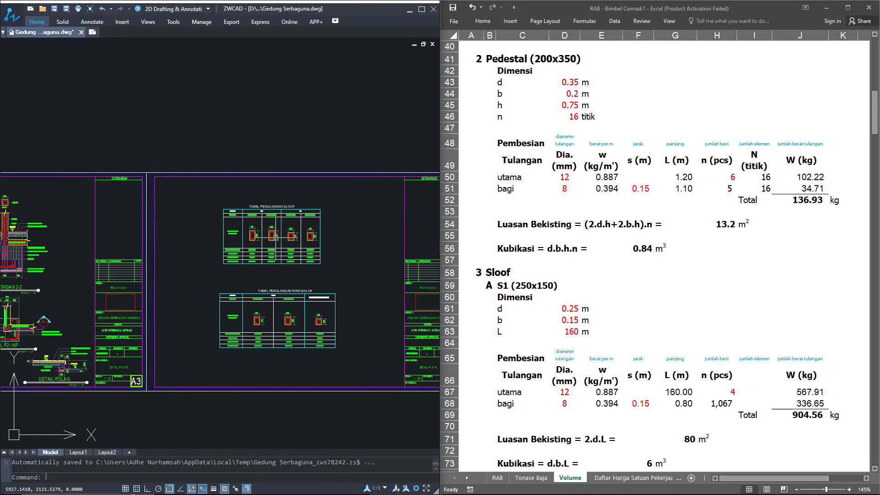
pyautogui.click(569, 331)
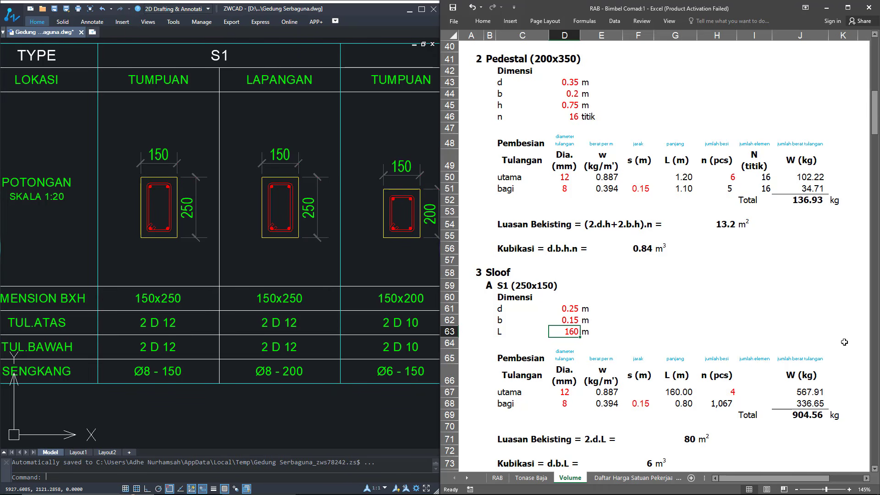
pyautogui.write('36')
pyautogui.press('Return')
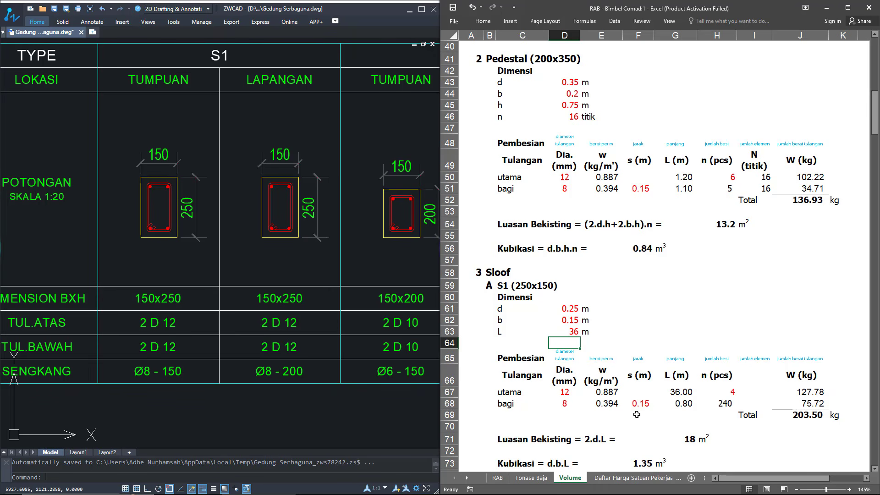
# Check the Sloof S1 main bar diameter and bar count against the TUL.ATAS and TUL.BAWAH rows of the sloof reinforcement table
pyautogui.click(568, 392)
pyautogui.click(194, 266)
pyautogui.moveTo(177, 247); pyautogui.dragTo(313, 251)
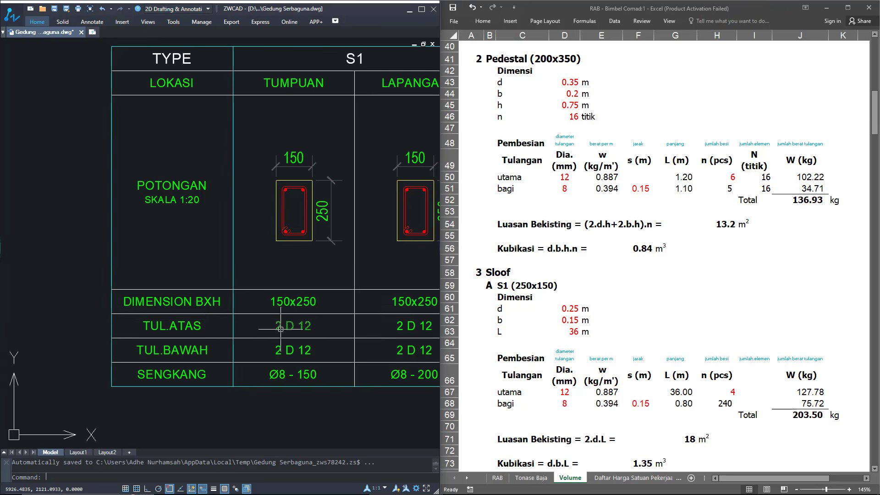
pyautogui.moveTo(285, 328); pyautogui.dragTo(271, 326)
pyautogui.scroll(1, 271, 326)
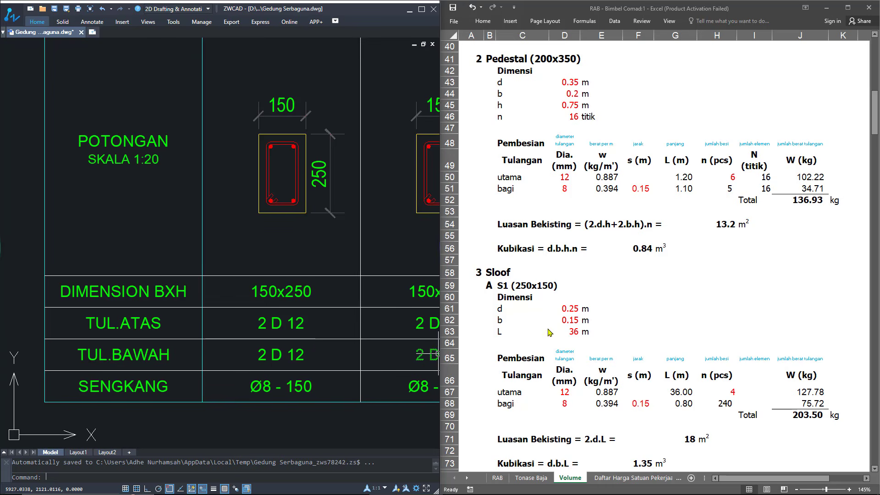
pyautogui.click(565, 392)
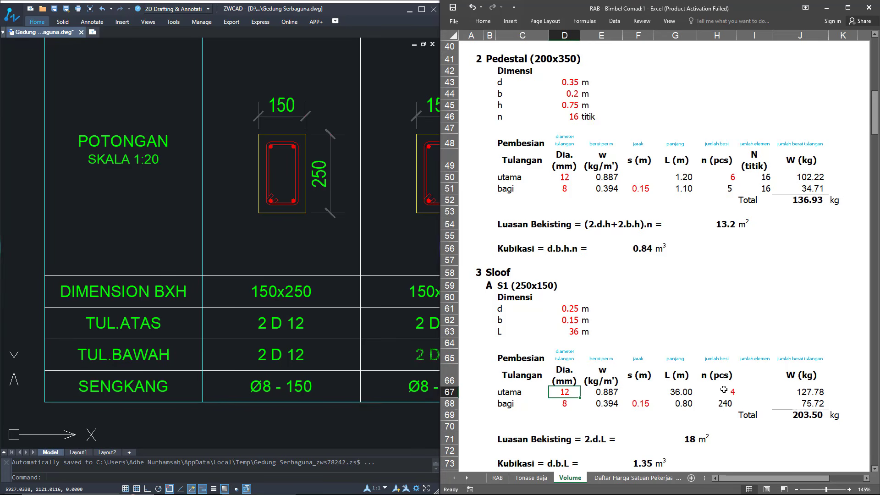
pyautogui.click(739, 392)
pyautogui.scroll(1, 590, 411)
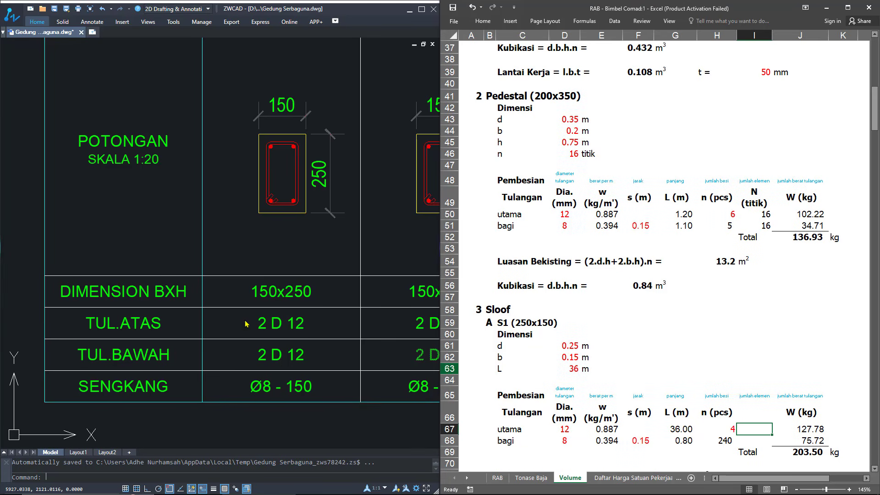
# Check the Sloof S1 stirrup diameter and spacing against the SENGKANG row of the sloof reinforcement table
pyautogui.moveTo(320, 369); pyautogui.dragTo(280, 385)
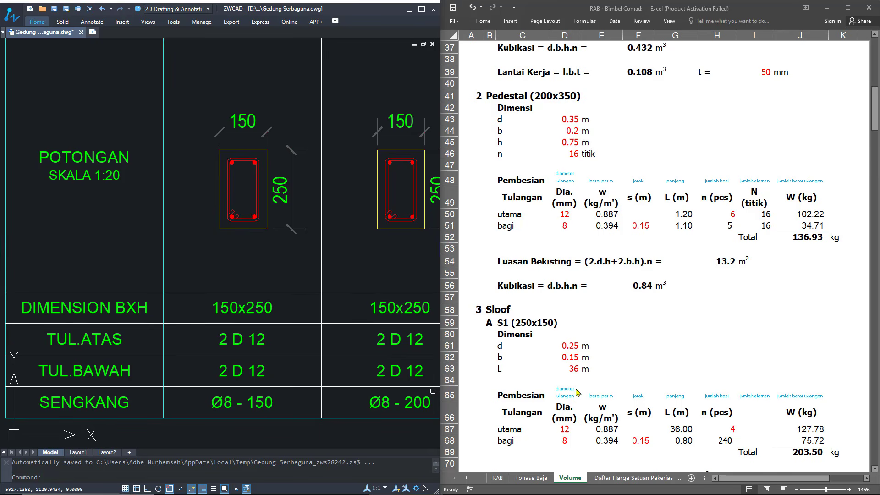
pyautogui.click(636, 441)
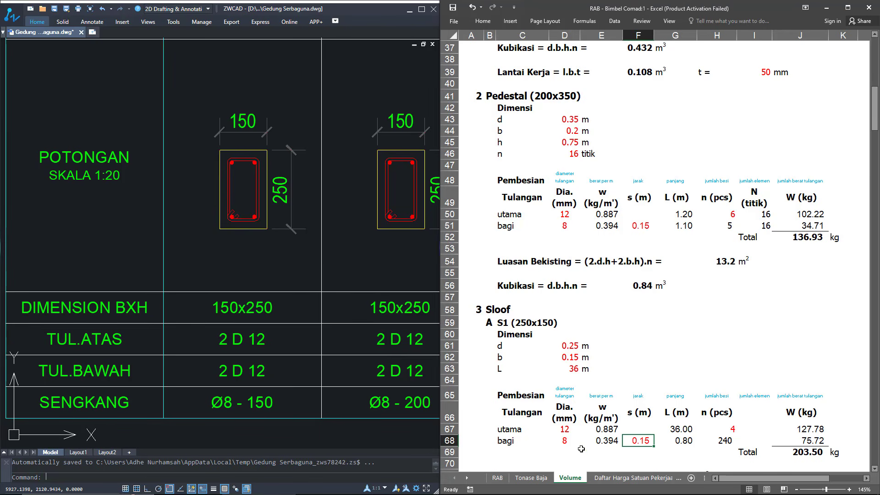
pyautogui.press('Left')
pyautogui.press('Left')
pyautogui.click(640, 441)
pyautogui.scroll(-5, 640, 413)
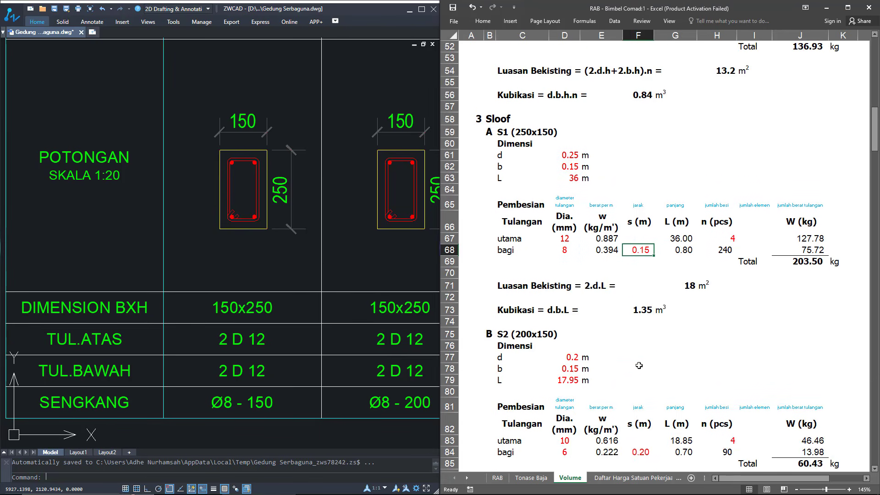
# Review the Sloof S1 total reinforcement weight, formwork area and concrete volume
pyautogui.click(803, 264)
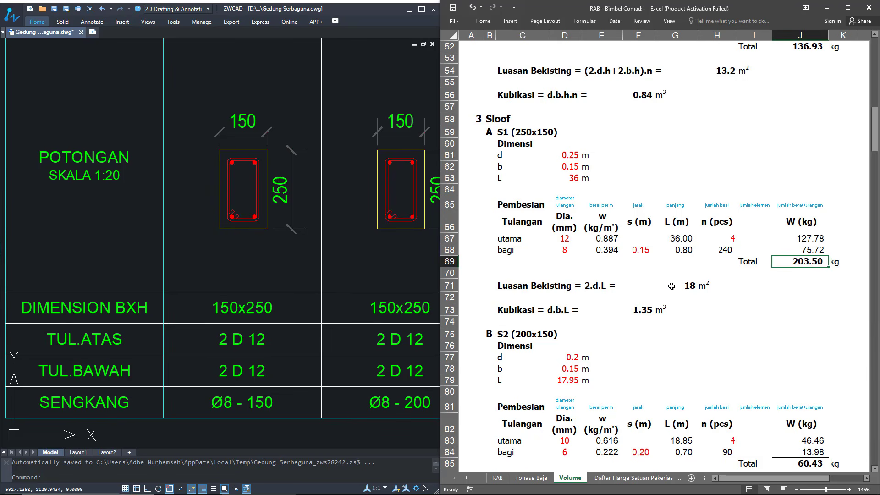
pyautogui.click(686, 290)
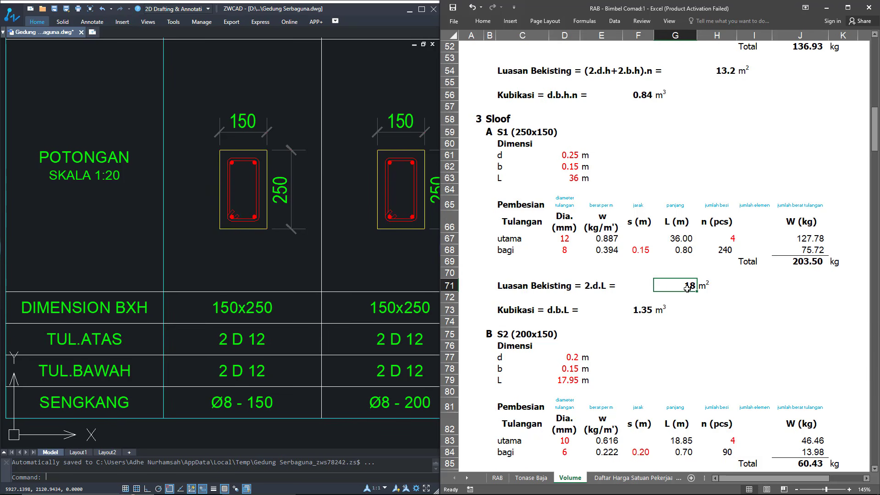
pyautogui.click(810, 263)
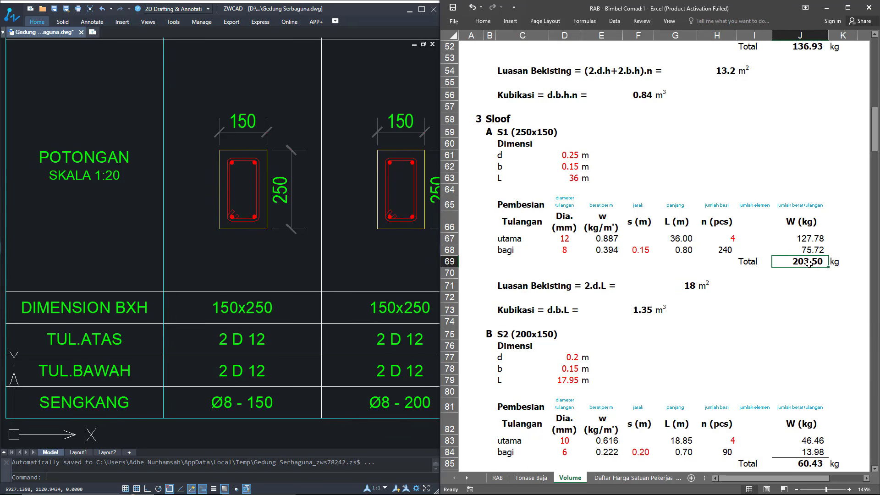
pyautogui.click(678, 285)
pyautogui.click(634, 309)
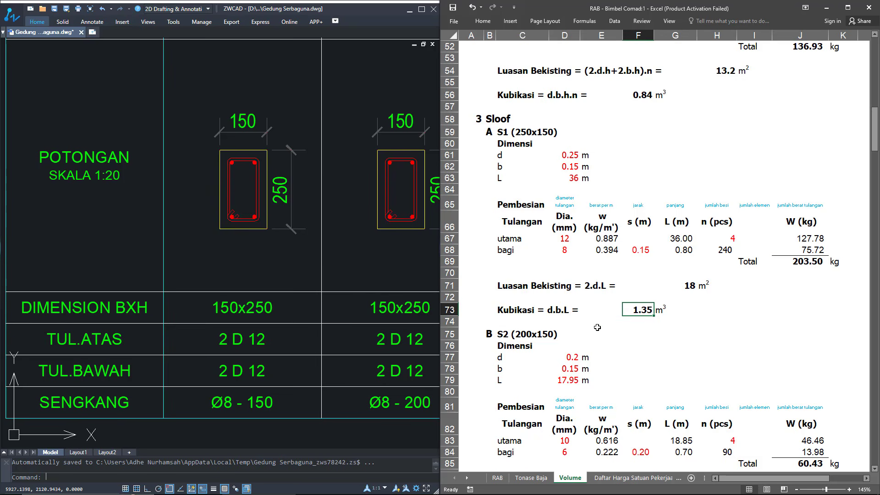
pyautogui.click(537, 322)
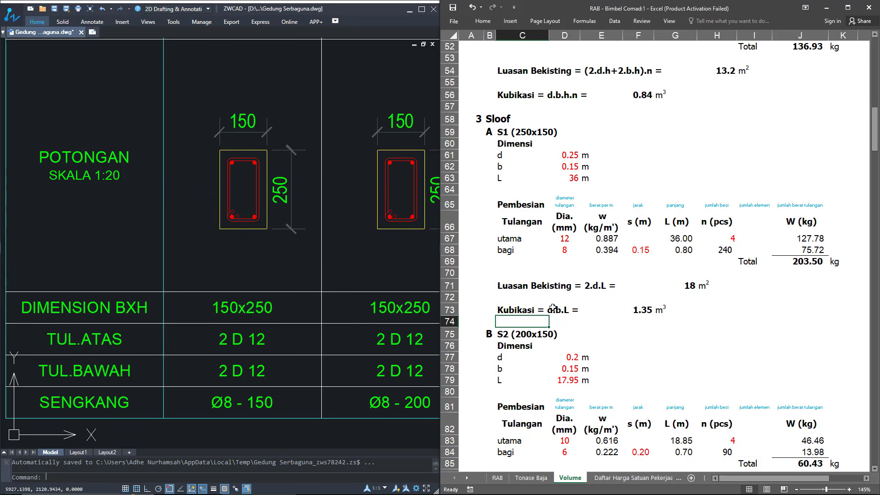
# Locate the column cross-section above POTONGAN 1-1 in the drawing and read its dimensions and reinforcement for Kolom K1
pyautogui.scroll(-7, 553, 308)
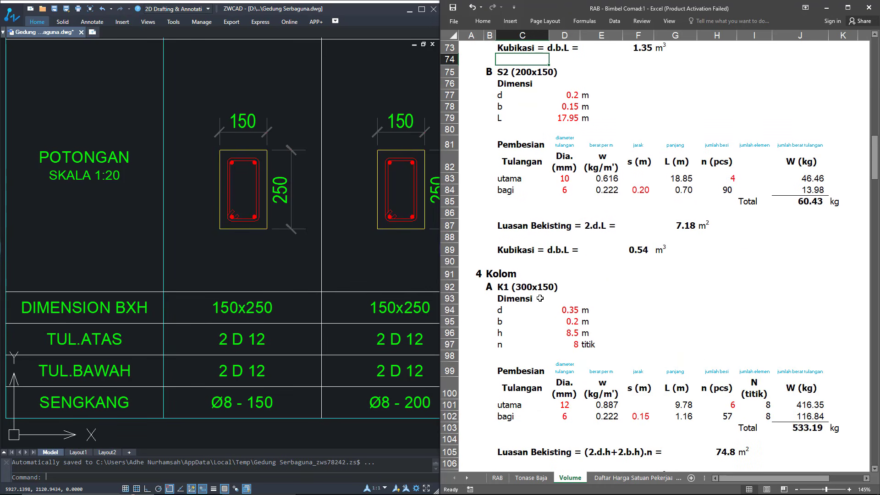
pyautogui.click(556, 315)
pyautogui.scroll(-4, 197, 280)
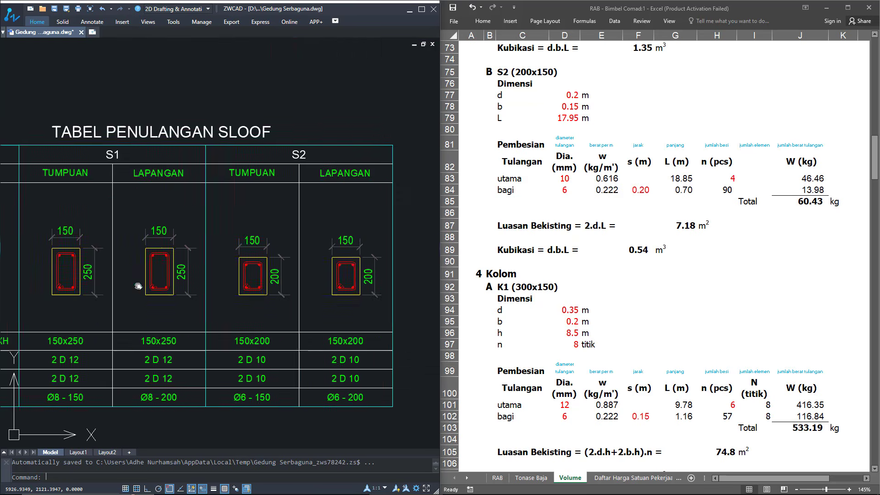
pyautogui.moveTo(138, 281); pyautogui.dragTo(322, 31)
pyautogui.moveTo(265, 168); pyautogui.dragTo(260, 136)
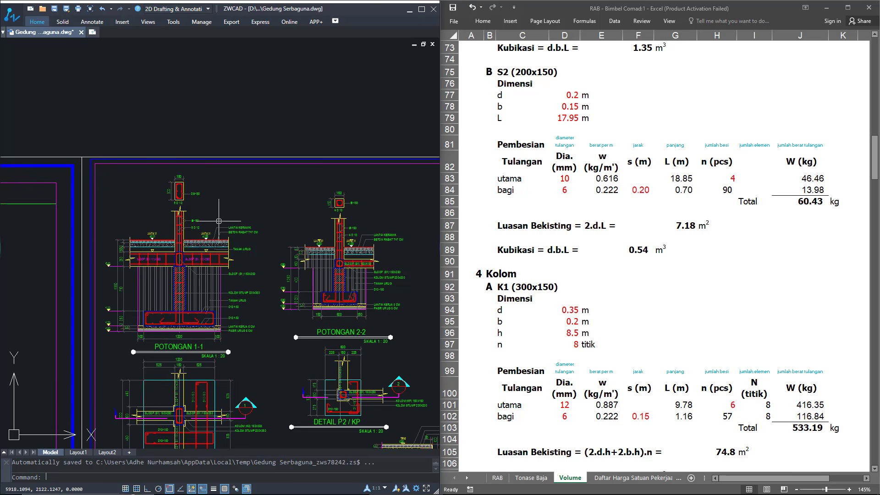
pyautogui.scroll(8, 210, 215)
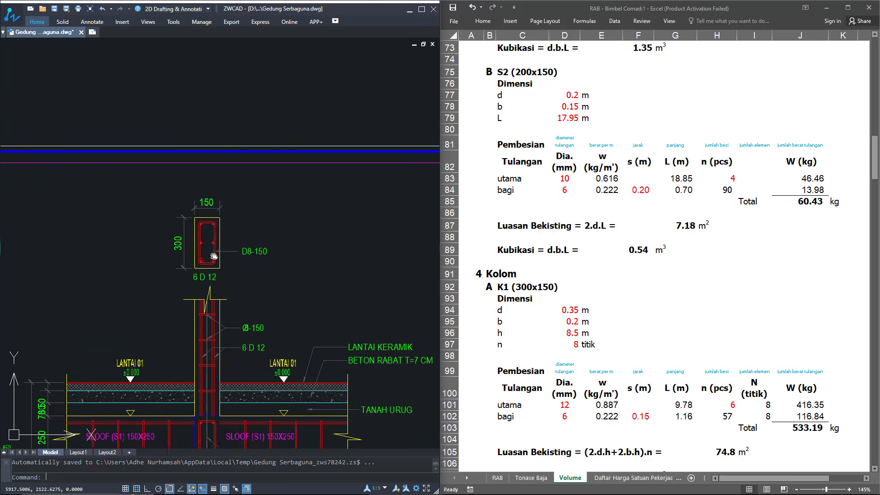
pyautogui.scroll(1, 205, 247)
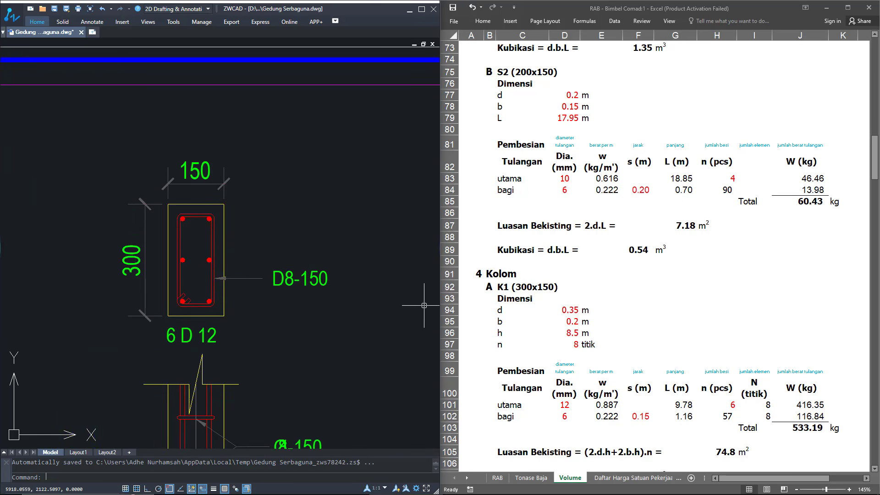
# Set the Kolom K1 dimension b to 0.15 m
pyautogui.click(570, 314)
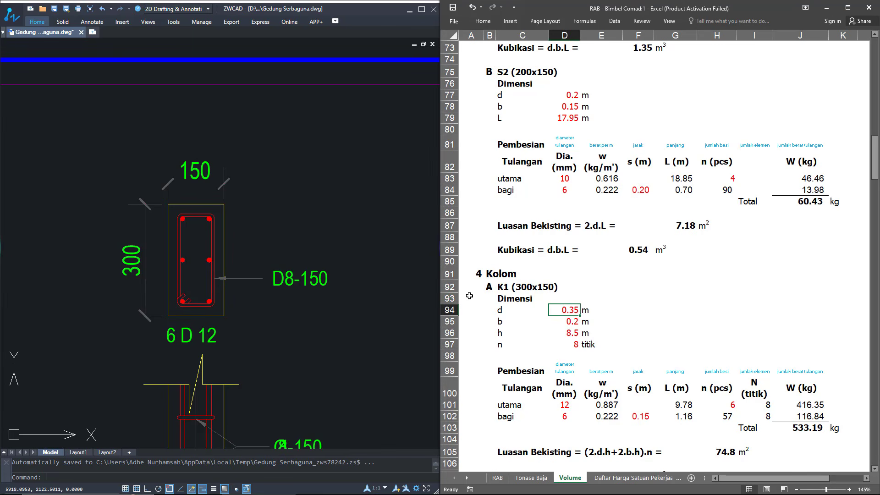
pyautogui.click(579, 319)
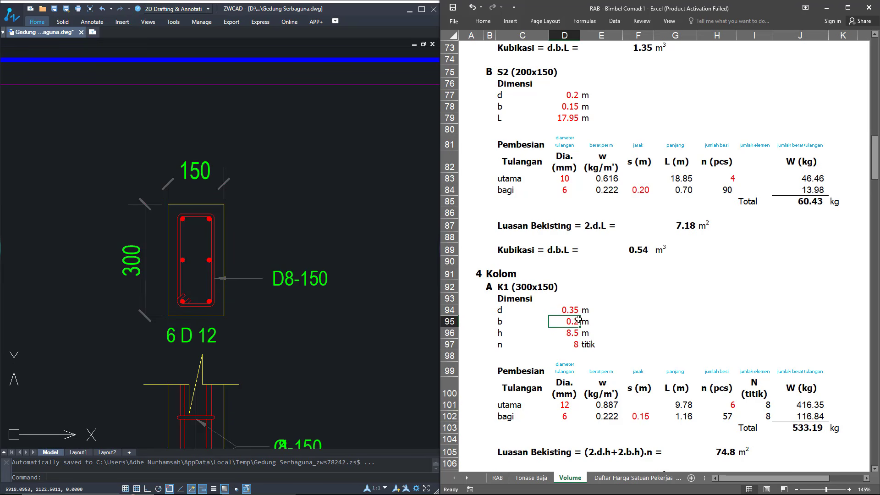
pyautogui.write('0.')
pyautogui.press('Return')
# Set the Kolom K1 height h to 3.8 m and its quantity n to 16 titik
pyautogui.click(304, 173)
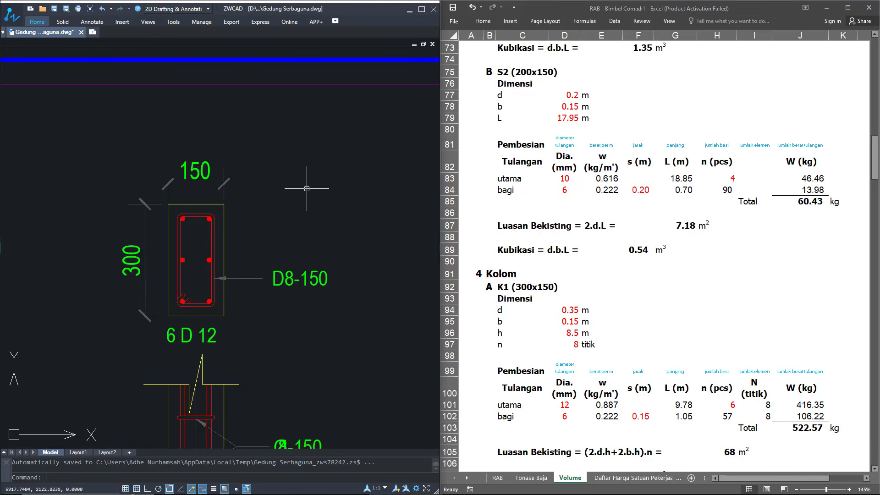
pyautogui.scroll(-3, 306, 202)
pyautogui.moveTo(307, 234)
pyautogui.mouseDown()
pyautogui.moveTo(327, 227)
pyautogui.moveTo(348, 246)
pyautogui.mouseUp()
pyautogui.click(576, 334)
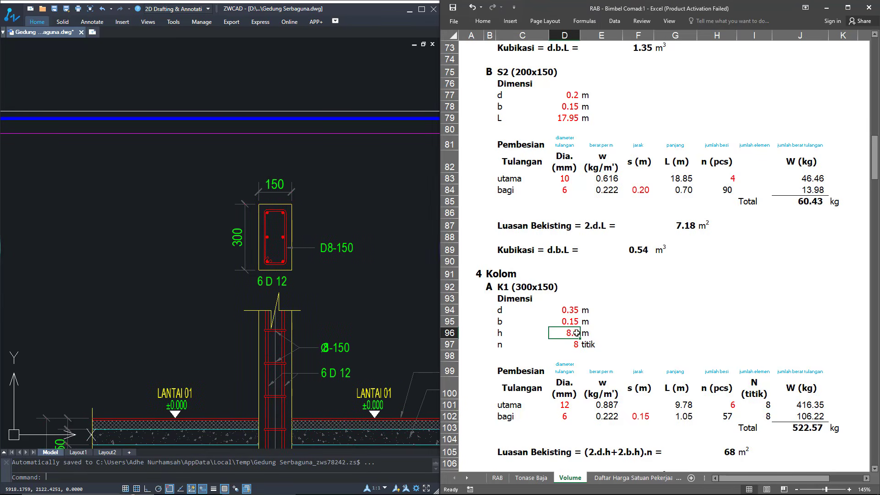
pyautogui.write('3.8')
pyautogui.press('Return')
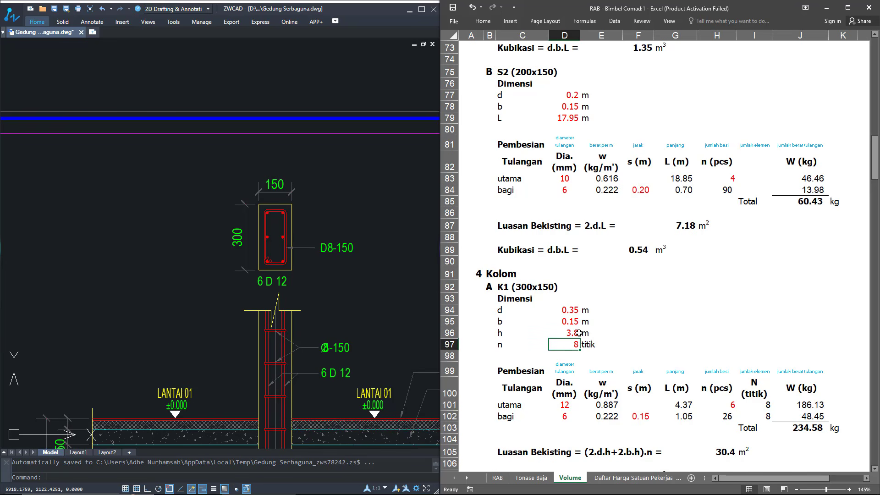
pyautogui.write('16')
pyautogui.press('Return')
# Check Kolom K1's main bars and stirrup spacing against the column drawing and set the bagi bar diameter to 8 mm
pyautogui.click(421, 340)
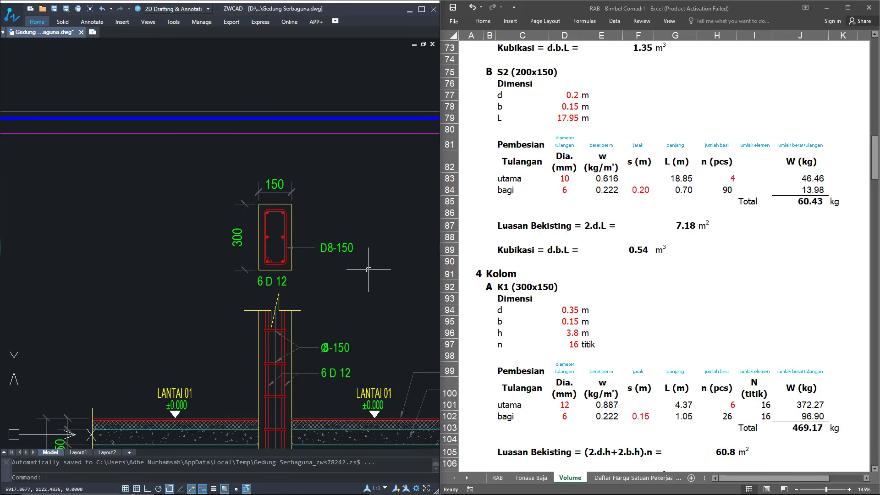
pyautogui.scroll(2, 321, 275)
pyautogui.click(569, 411)
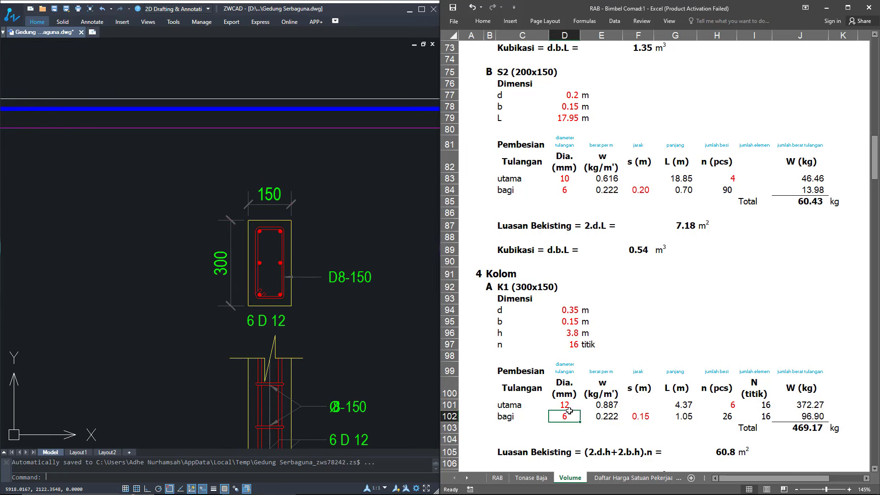
pyautogui.click(573, 406)
pyautogui.click(724, 404)
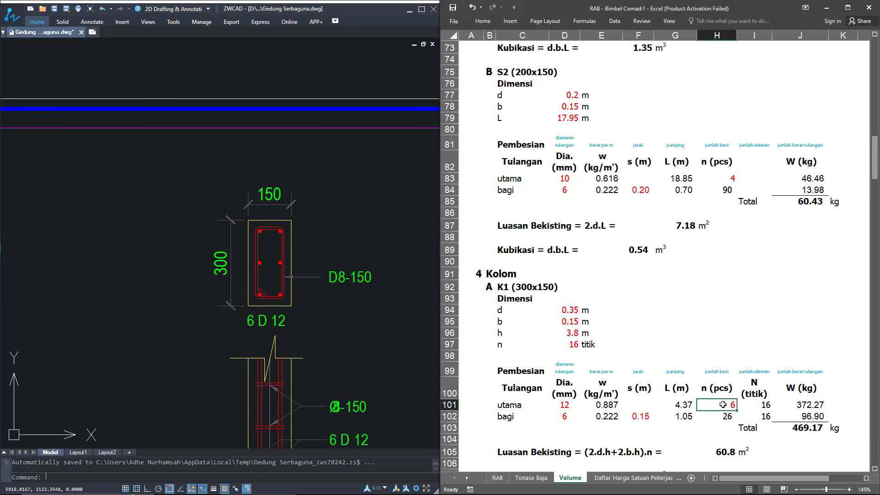
pyautogui.click(559, 417)
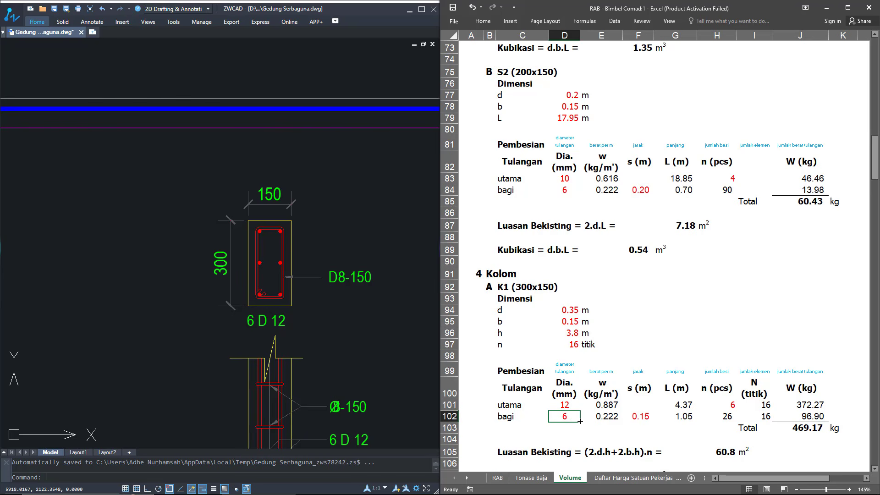
pyautogui.write('8')
pyautogui.press('Return')
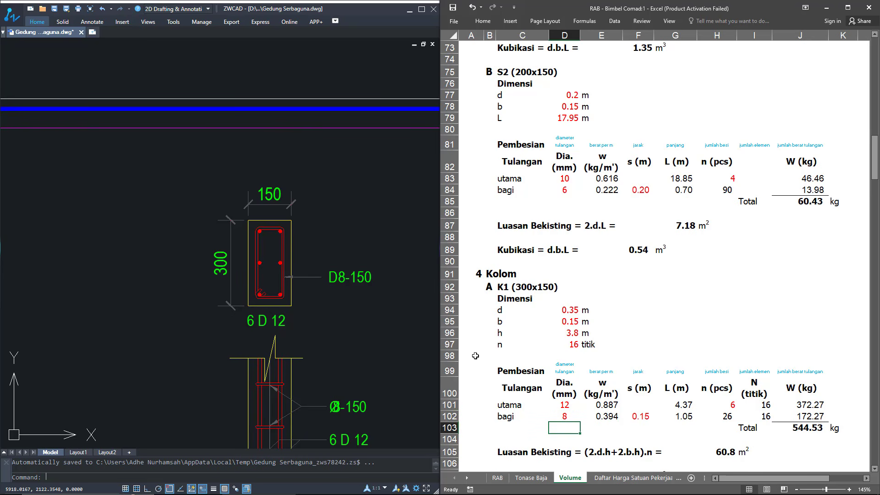
pyautogui.click(646, 416)
# Locate TABEL PENULANGAN RING BALOK in the drawing and examine the RB2 cross-section for the Balok section of the volume sheet
pyautogui.scroll(-7, 649, 391)
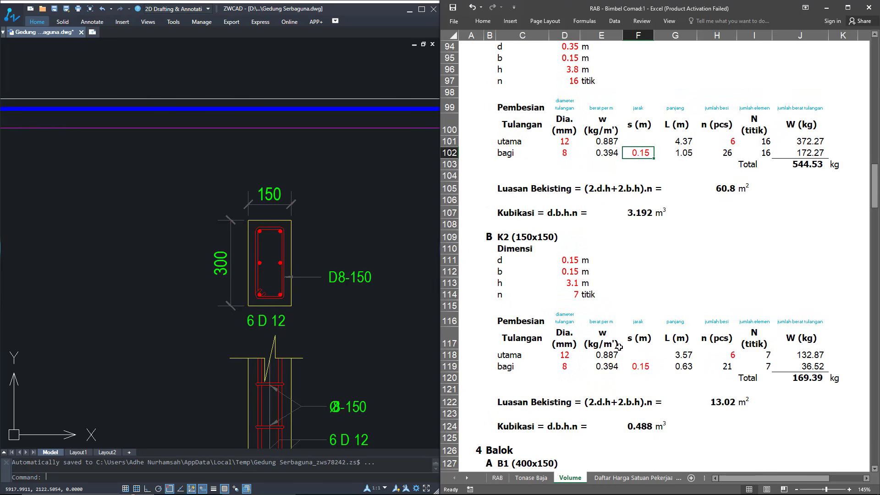
pyautogui.scroll(-7, 604, 262)
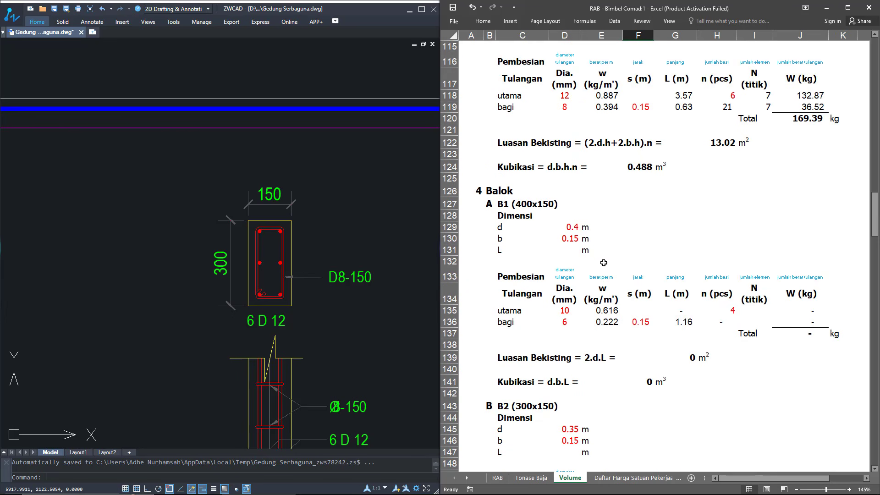
pyautogui.scroll(-8, 275, 242)
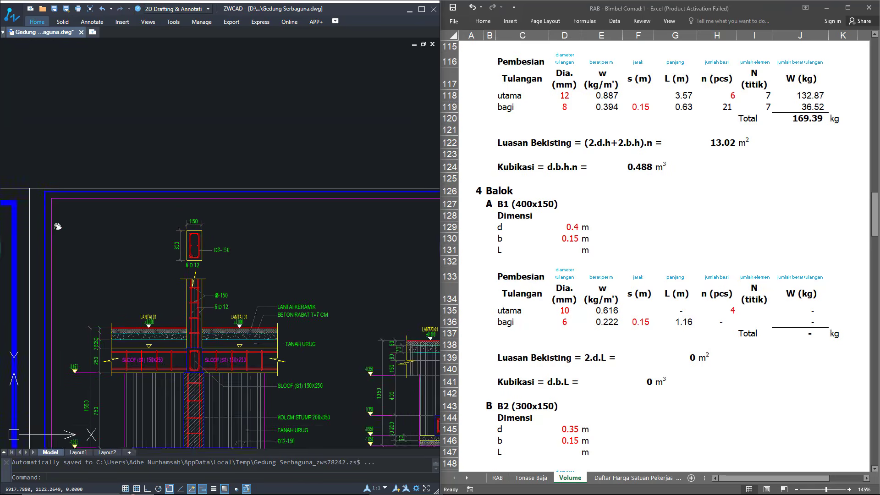
pyautogui.moveTo(269, 238); pyautogui.dragTo(110, 170)
pyautogui.moveTo(242, 236); pyautogui.dragTo(98, 167)
pyautogui.moveTo(185, 190); pyautogui.dragTo(84, 194)
pyautogui.moveTo(275, 222); pyautogui.dragTo(272, 222)
pyautogui.scroll(10, 243, 275)
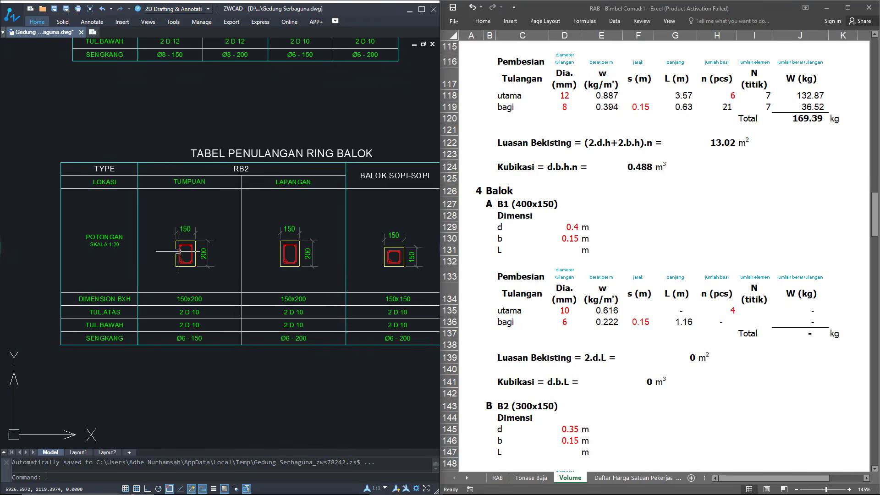
pyautogui.moveTo(176, 250); pyautogui.dragTo(208, 252)
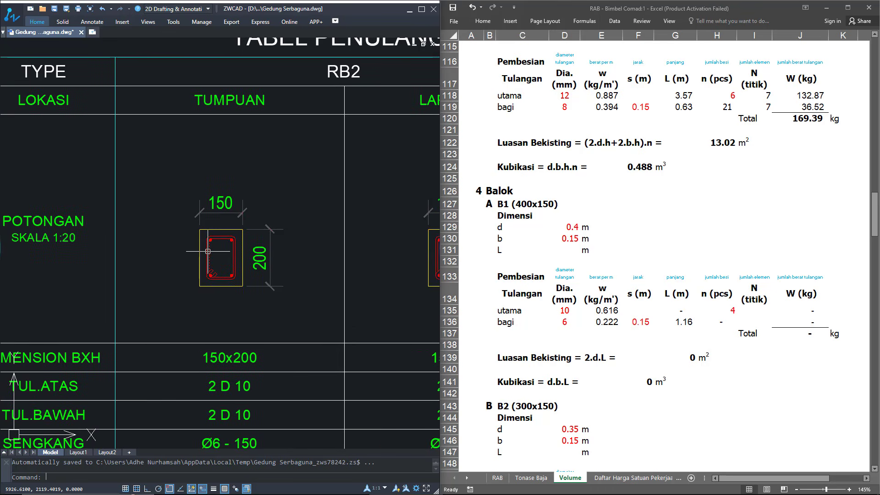
# Rename the first beam heading under Balok as RB (200x150), following the RB2 section in the drawing
pyautogui.scroll(3, 209, 252)
pyautogui.scroll(-3, 321, 257)
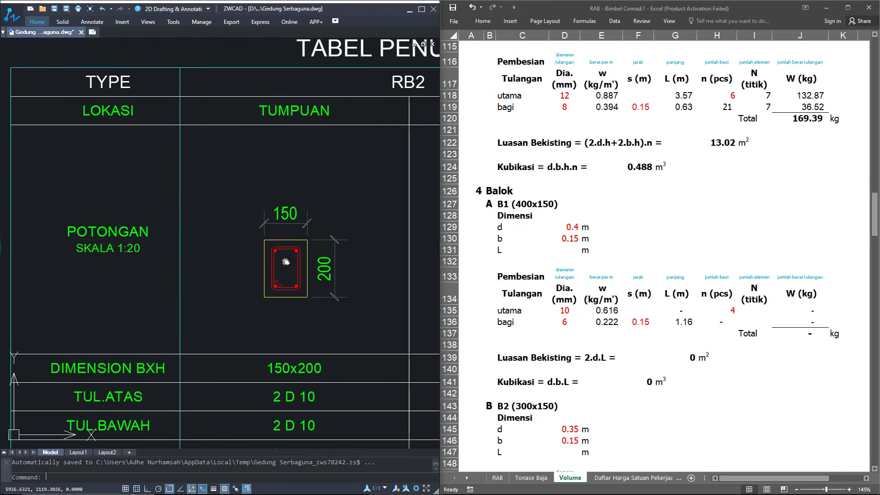
pyautogui.click(506, 205)
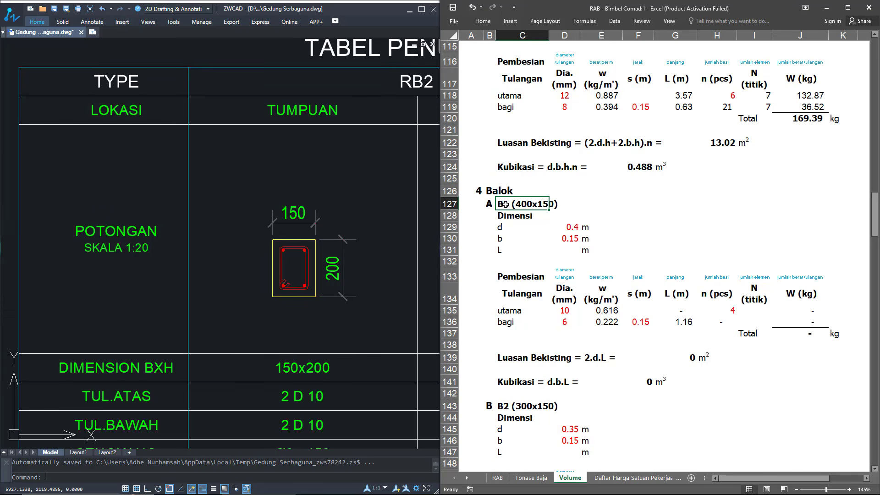
pyautogui.doubleClick(504, 204)
pyautogui.moveTo(501, 204); pyautogui.dragTo(510, 205)
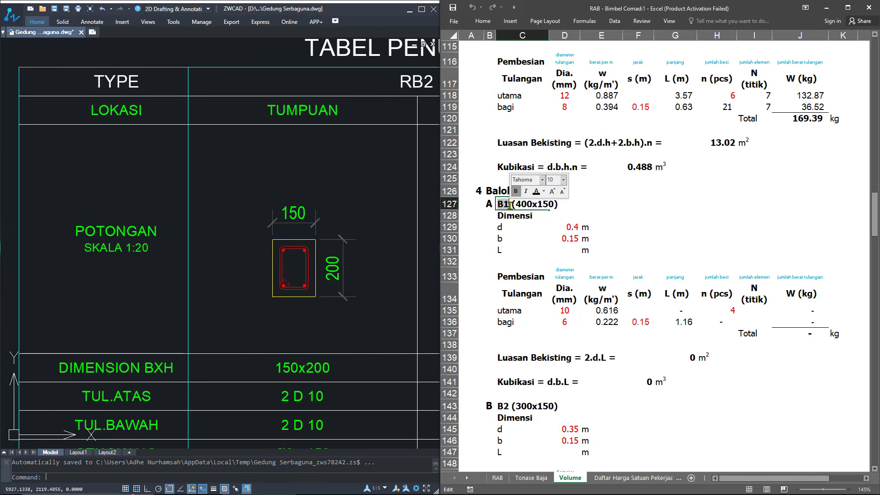
pyautogui.write('RB')
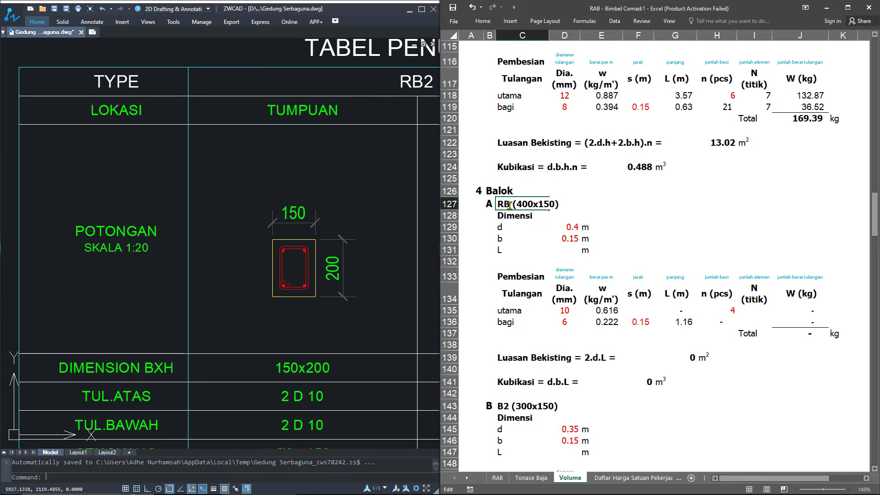
pyautogui.moveTo(515, 204); pyautogui.dragTo(555, 208)
pyautogui.write('200x150')
pyautogui.press('Return')
# Set the first Balok item's dimension d to 0.2 m and its length L to 36 m
pyautogui.press('Down')
pyautogui.press('Right')
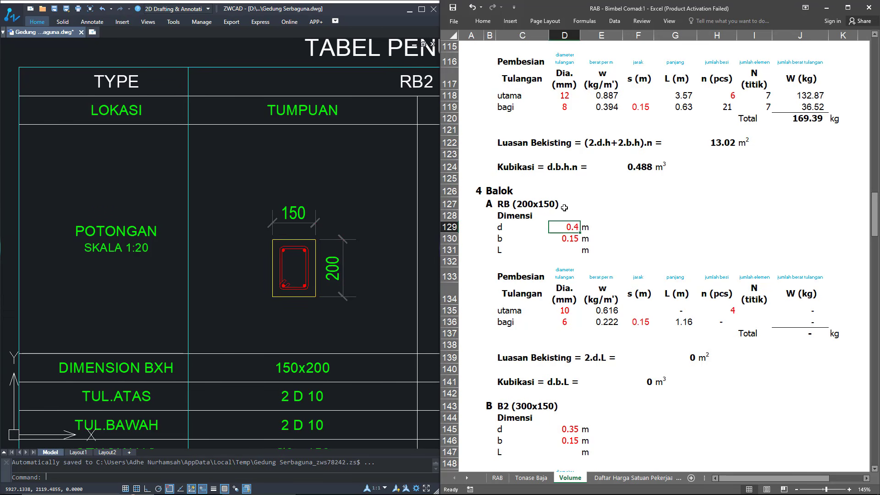
pyautogui.write('0.2')
pyautogui.press('Return')
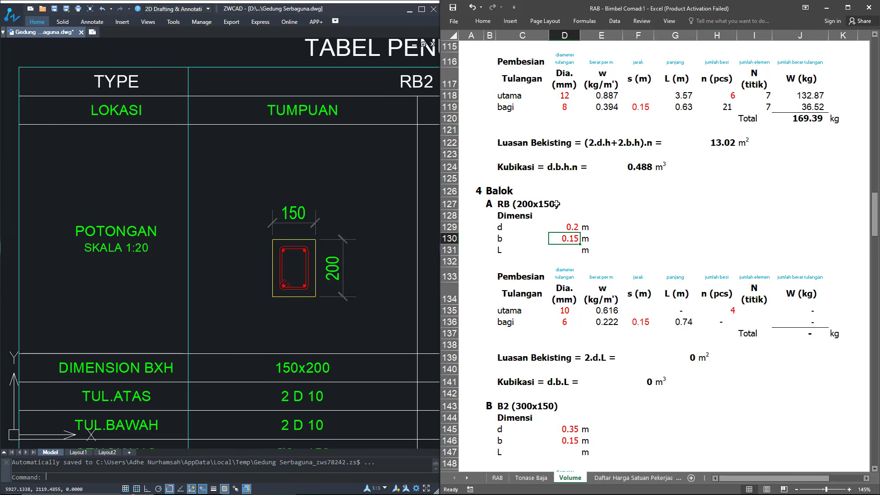
pyautogui.click(572, 253)
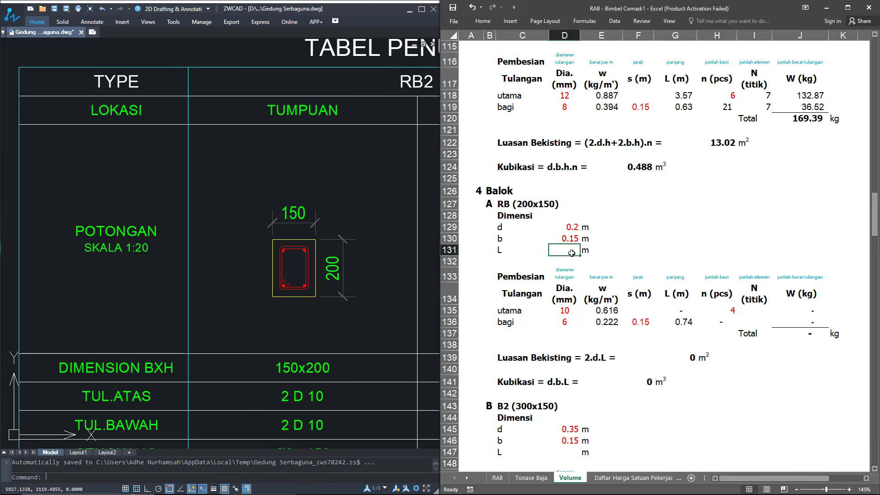
pyautogui.scroll(7, 579, 241)
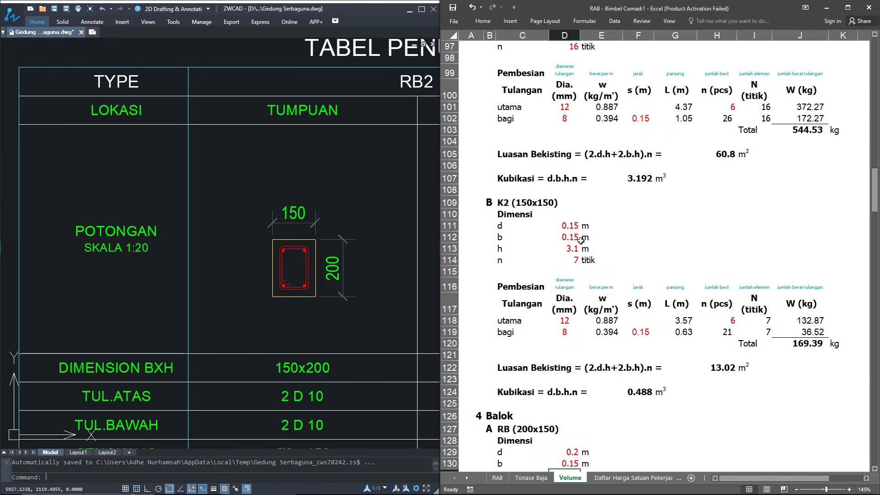
pyautogui.scroll(3, 582, 240)
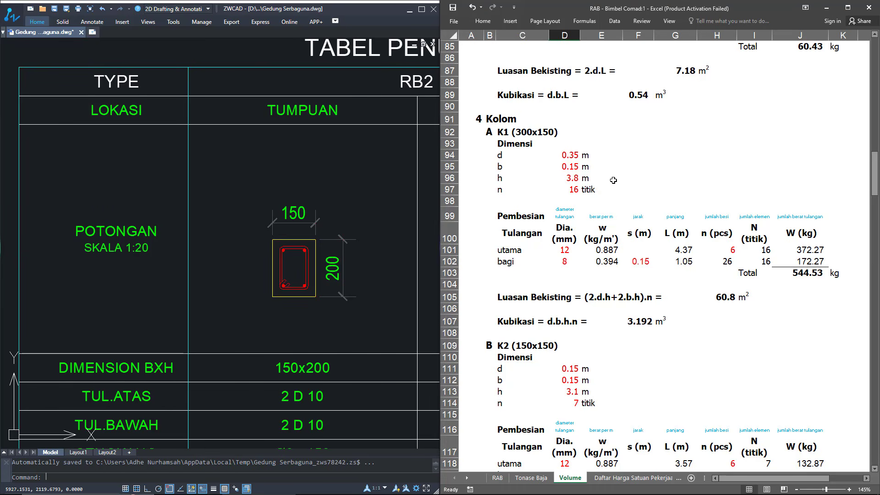
pyautogui.scroll(-7, 614, 181)
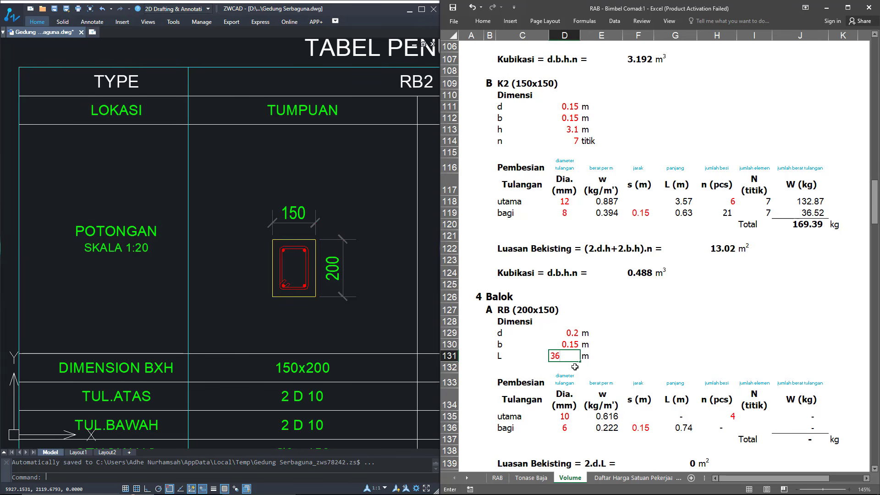
pyautogui.press('Return')
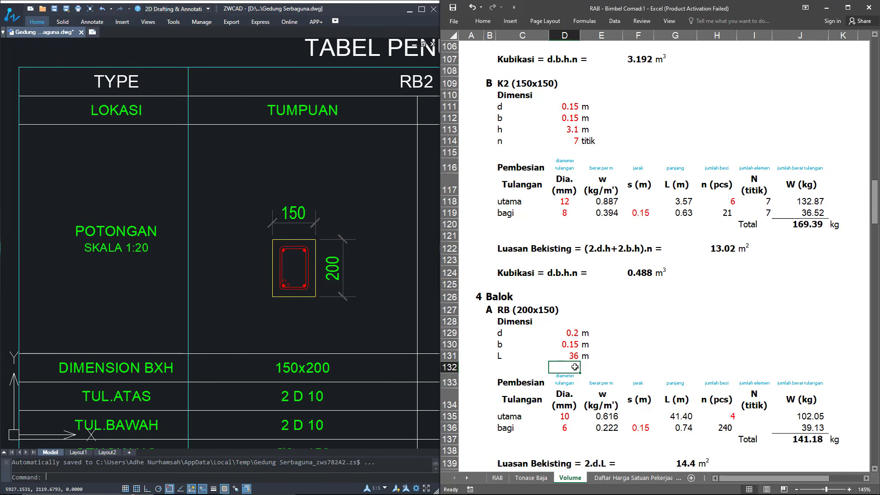
# Check Balok item A's bar diameters, stirrup spacing and bar count against the RB2 reinforcement table, and review its weight, Luasan Bekisting and Kubikasi
pyautogui.scroll(-2, 568, 362)
pyautogui.click(562, 347)
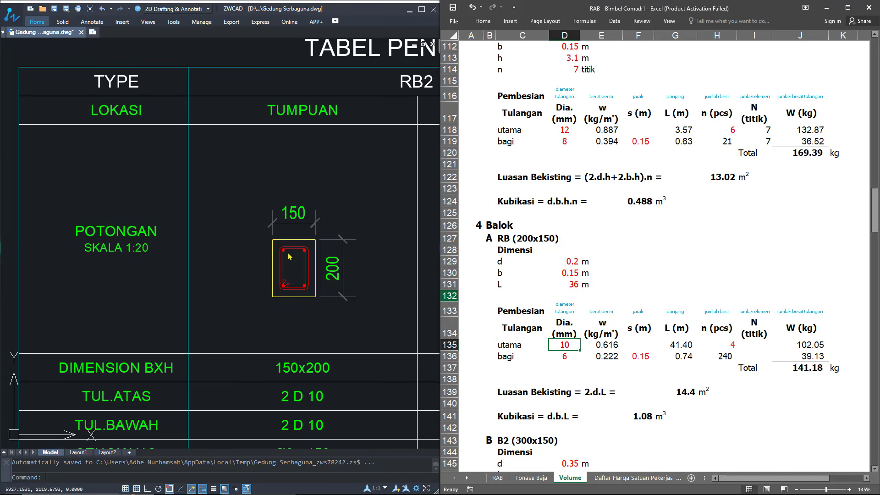
pyautogui.click(568, 356)
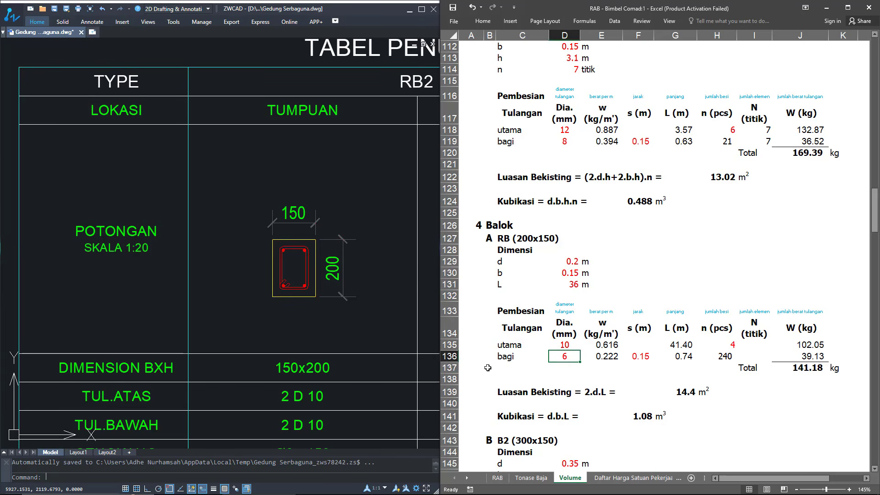
pyautogui.moveTo(350, 341); pyautogui.dragTo(332, 274)
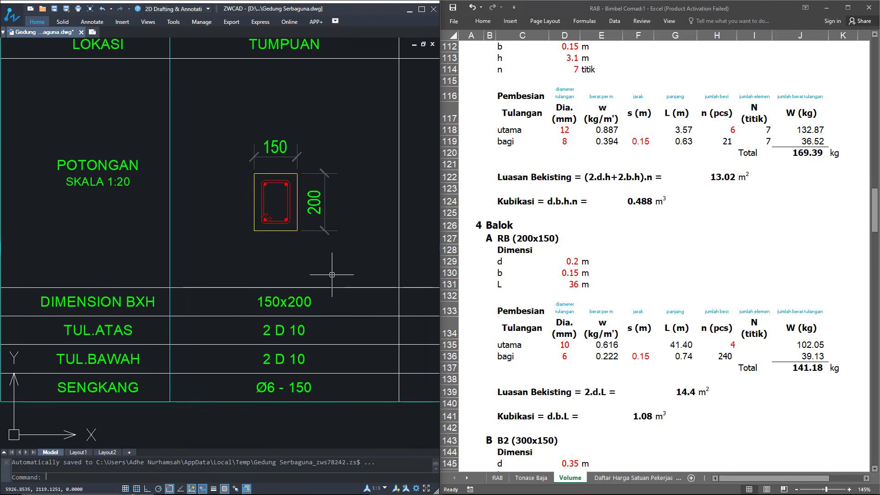
pyautogui.click(568, 360)
pyautogui.click(637, 357)
pyautogui.click(734, 345)
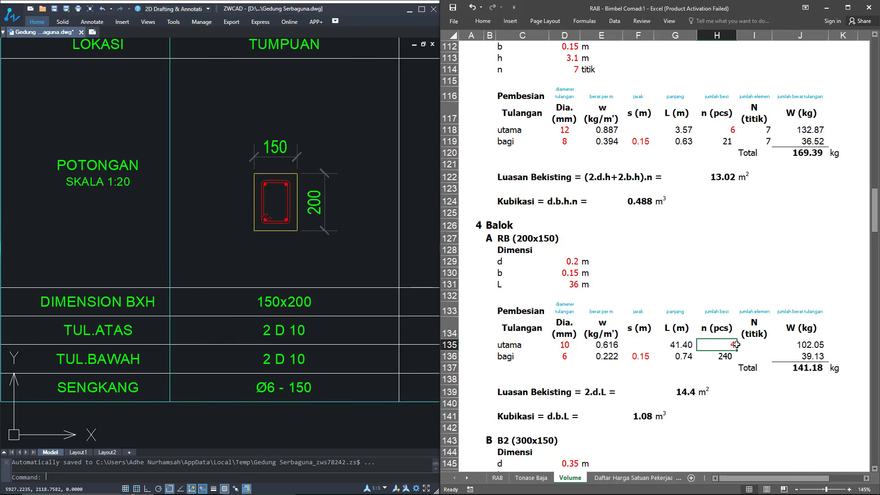
pyautogui.scroll(-2, 752, 362)
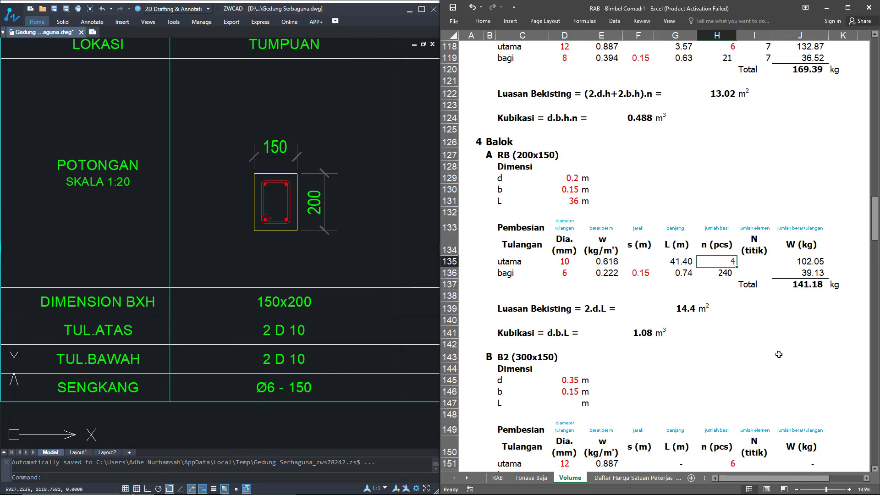
pyautogui.click(811, 286)
pyautogui.click(684, 308)
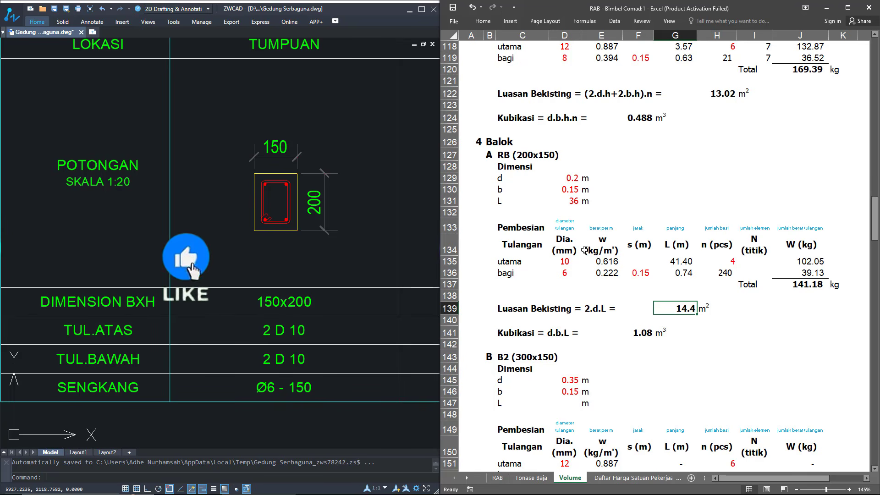
pyautogui.click(637, 334)
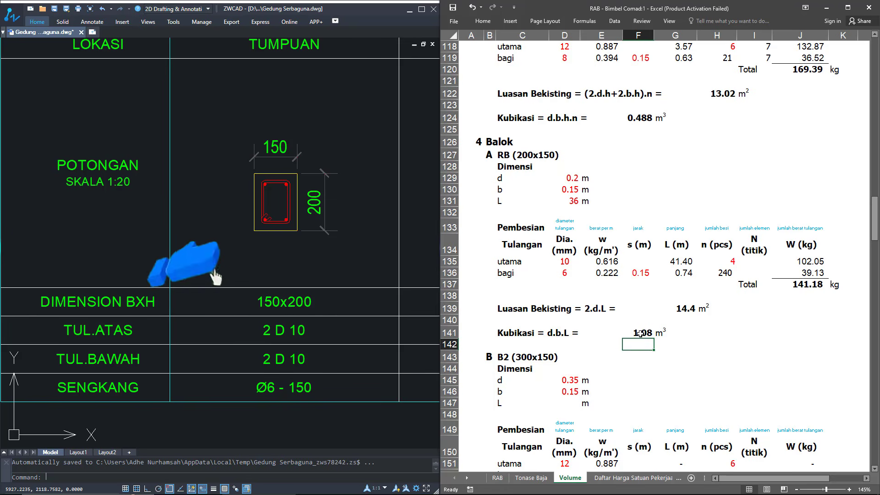
# Look through the remaining Balok items and examine the thickness t and area A of Pelat Lantai Dasar
pyautogui.scroll(-8, 637, 326)
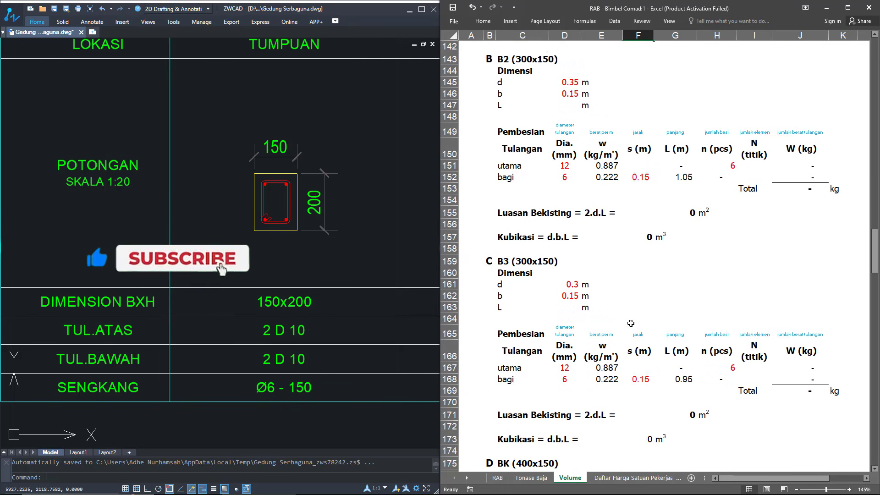
pyautogui.scroll(-8, 630, 322)
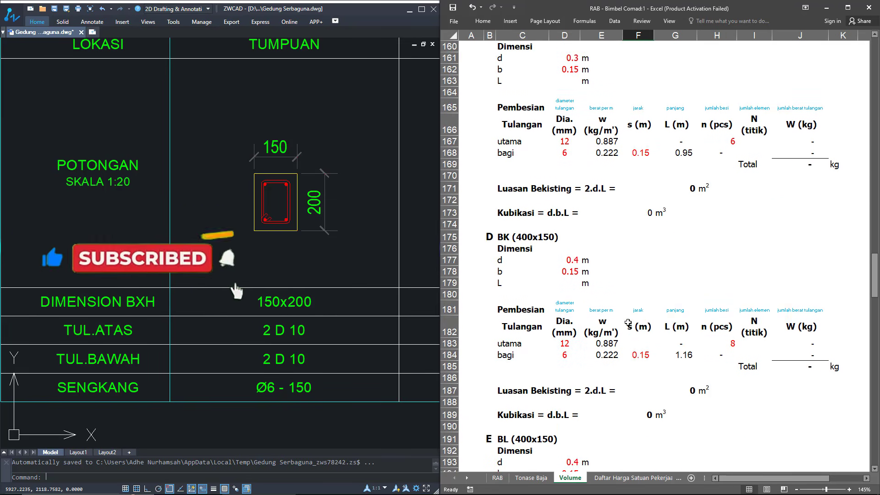
pyautogui.scroll(-5, 627, 322)
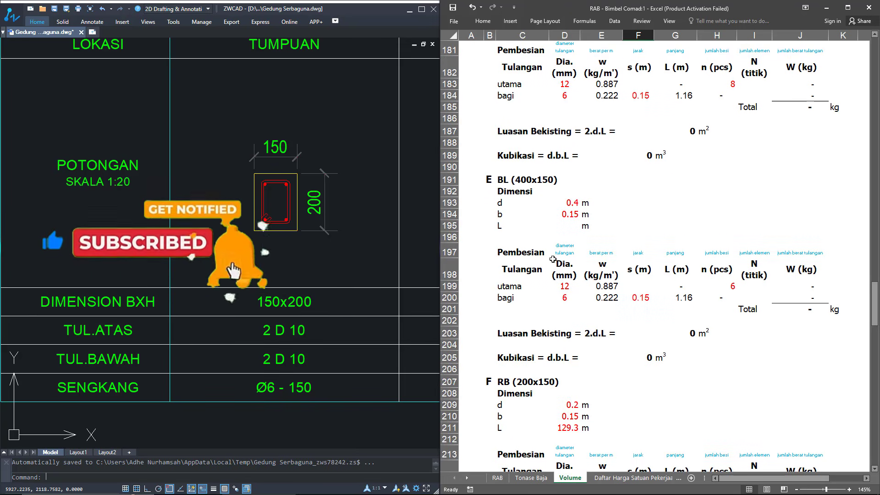
pyautogui.click(501, 178)
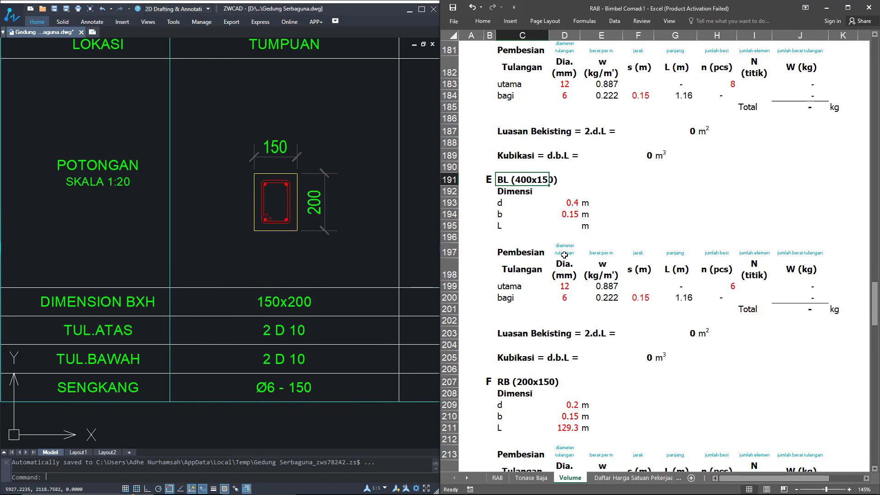
pyautogui.scroll(-9, 564, 255)
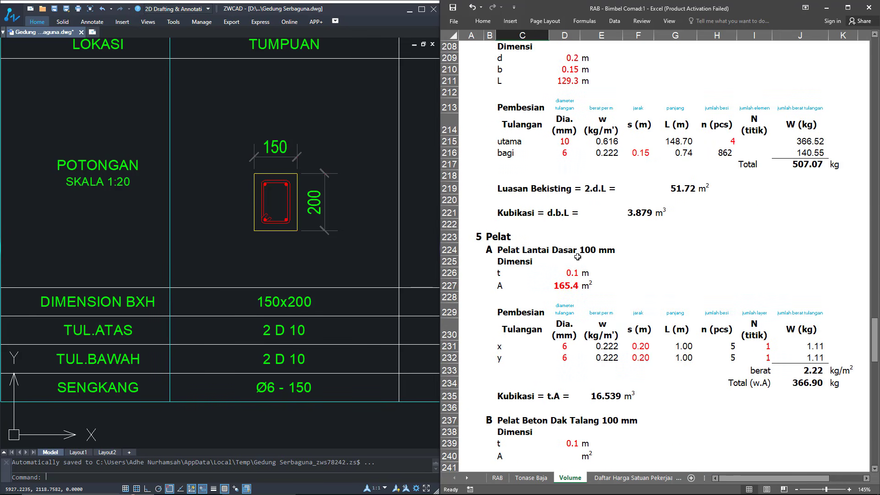
pyautogui.click(568, 284)
pyautogui.click(570, 274)
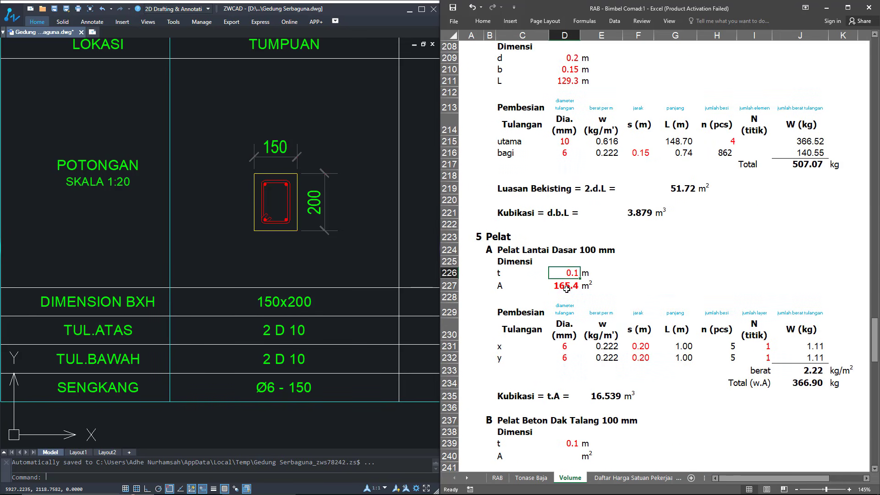
pyautogui.click(568, 289)
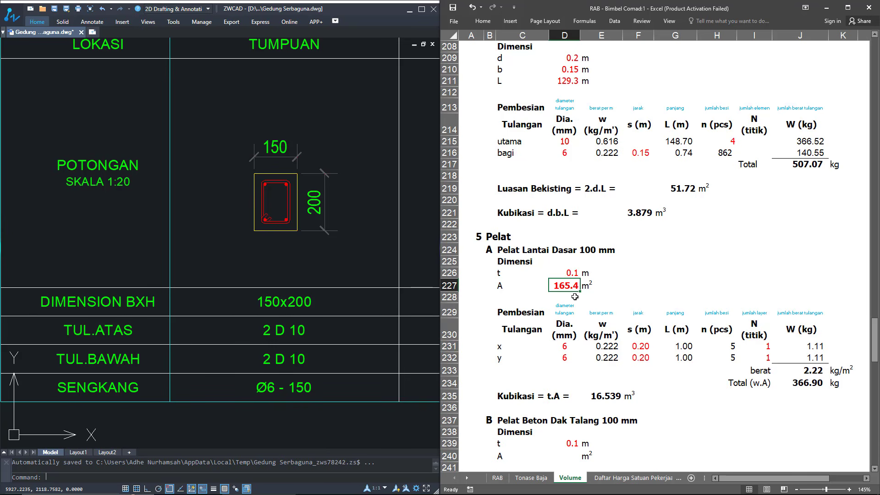
pyautogui.click(573, 274)
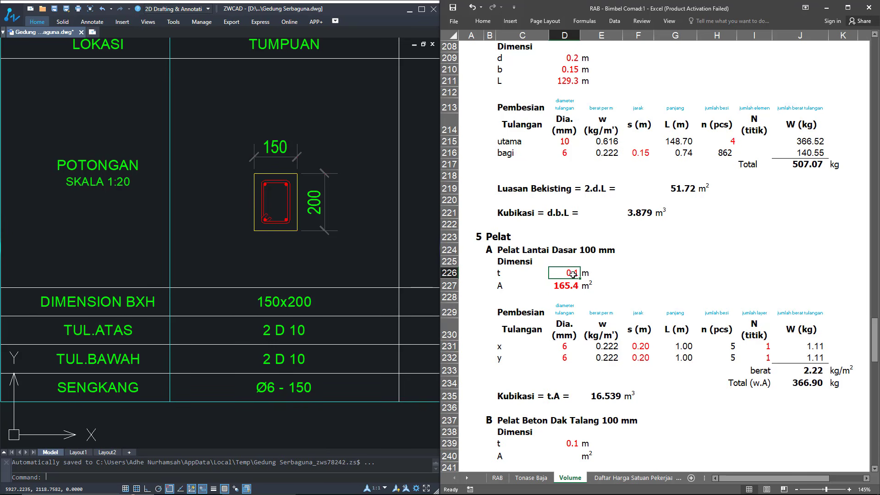
# Locate the P1 and P2 foundation details in the drawing and examine their sections for the floor slab
pyautogui.click(229, 251)
pyautogui.scroll(-5, 229, 251)
pyautogui.scroll(3, 303, 325)
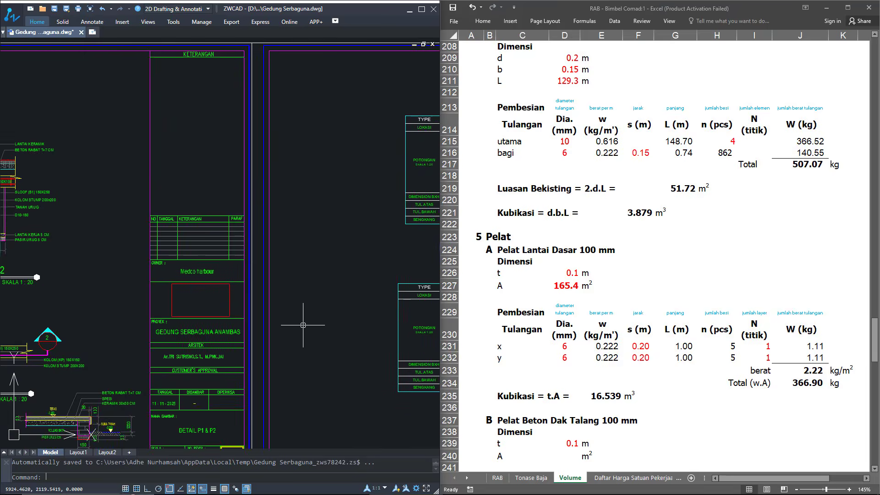
pyautogui.scroll(-3, 304, 325)
pyautogui.moveTo(261, 287); pyautogui.dragTo(293, 271)
pyautogui.scroll(2, 299, 266)
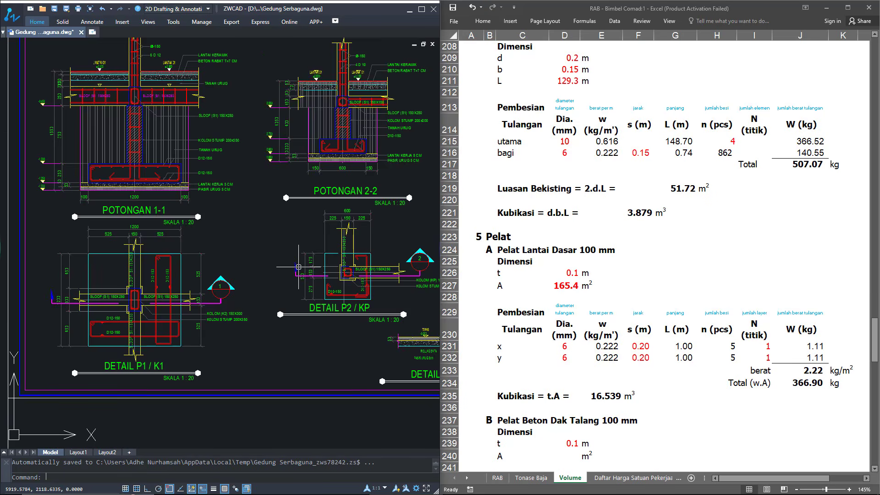
pyautogui.scroll(1, 298, 267)
pyautogui.scroll(1, 298, 267)
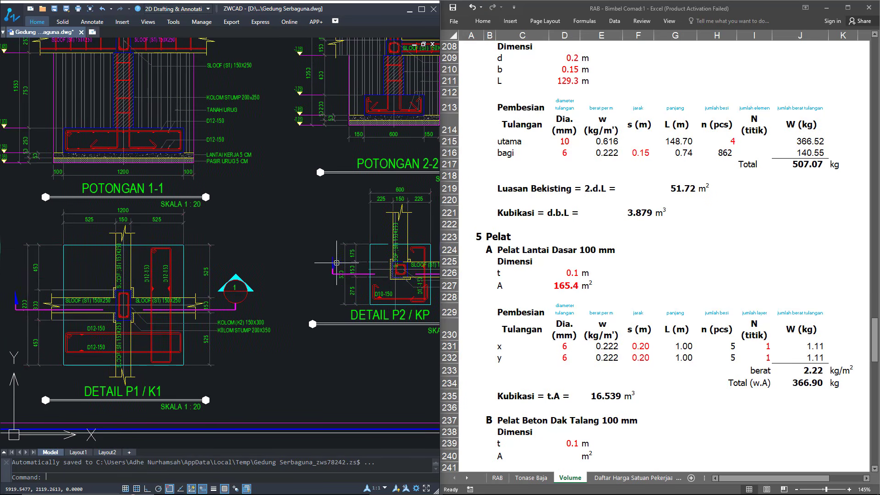
# Review Pelat Lantai Dasar's thickness and area, and the bar diameter, spacing and layer count of its x and y reinforcement
pyautogui.click(575, 275)
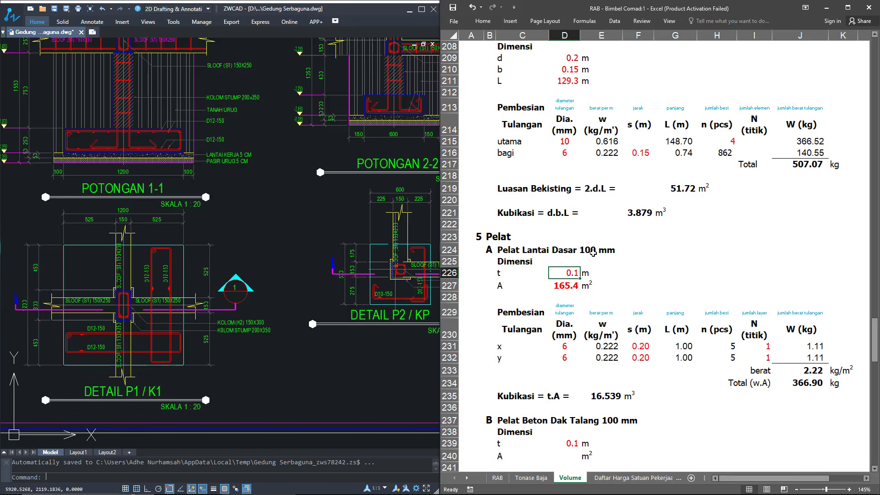
pyautogui.click(565, 286)
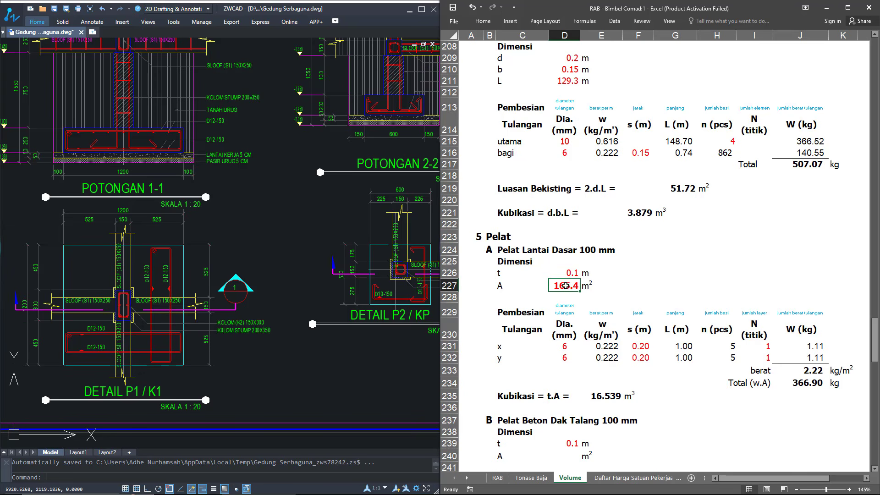
pyautogui.click(567, 347)
pyautogui.click(567, 360)
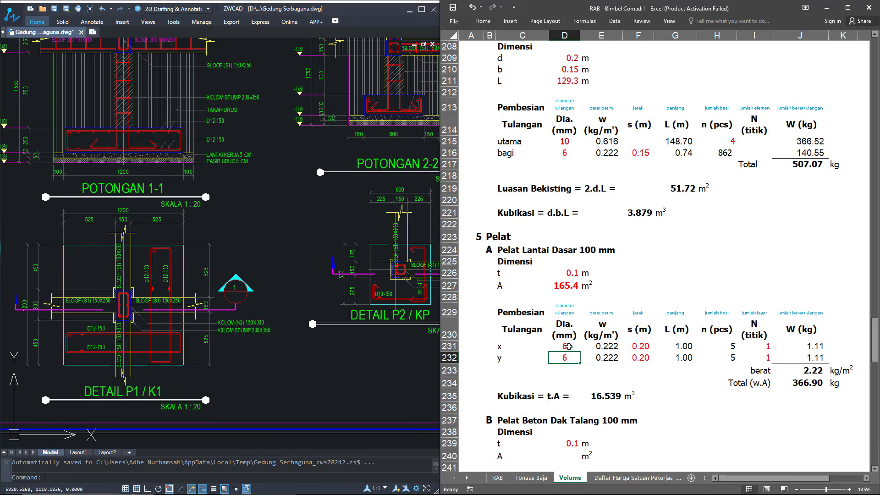
pyautogui.click(569, 347)
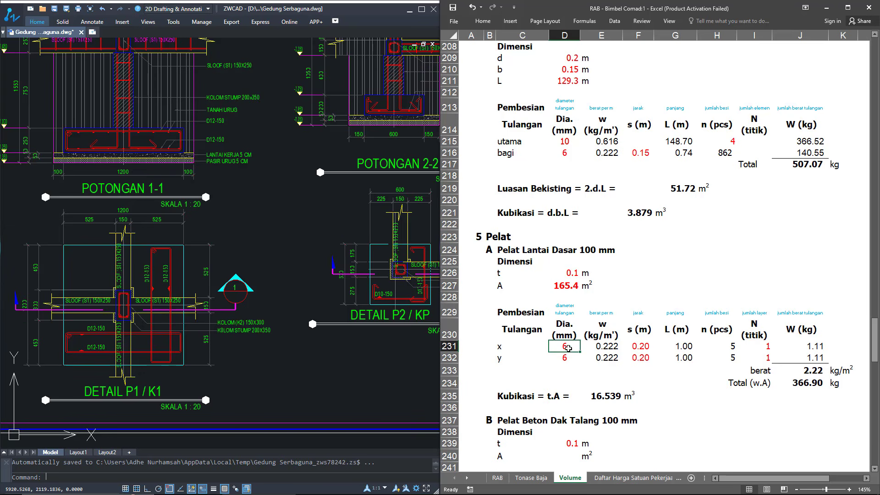
pyautogui.click(642, 349)
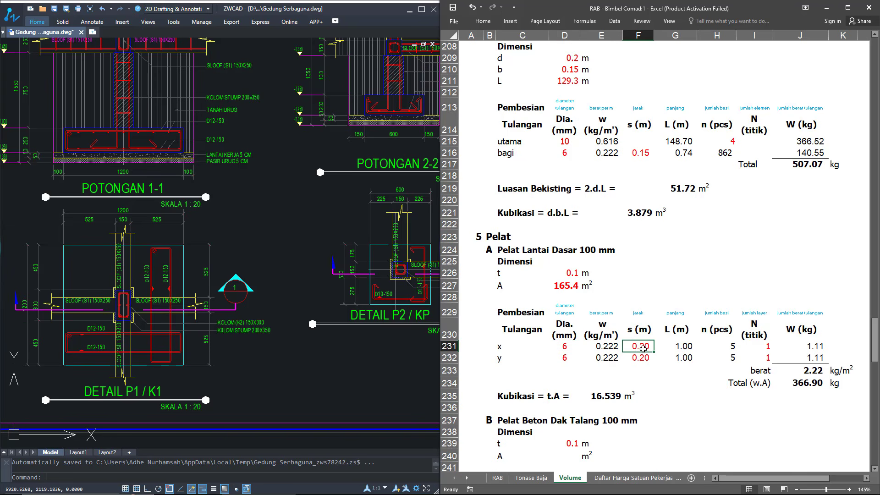
pyautogui.click(765, 347)
pyautogui.click(769, 354)
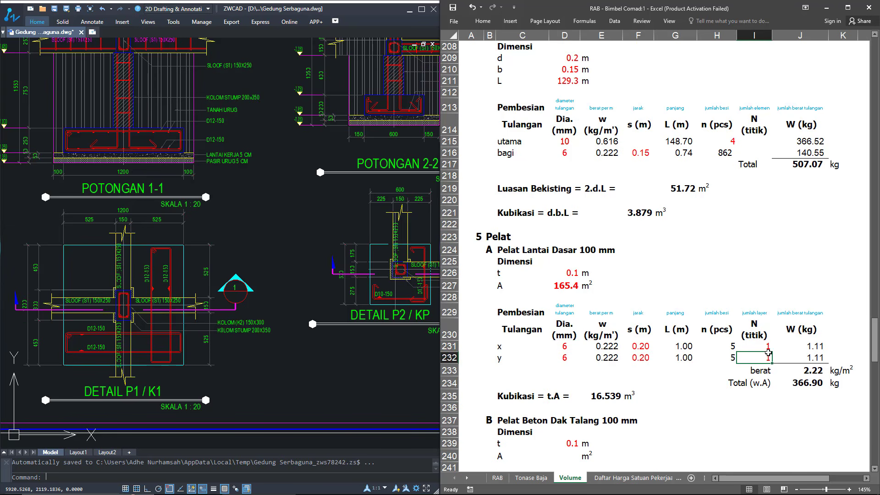
# Set the area A of Pelat Lantai 120 mm to 84 m²
pyautogui.scroll(-3, 768, 346)
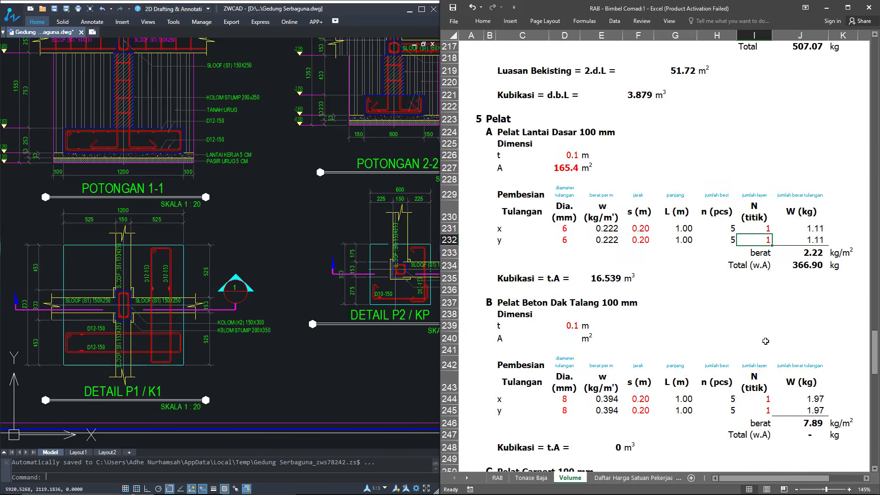
pyautogui.scroll(-10, 766, 342)
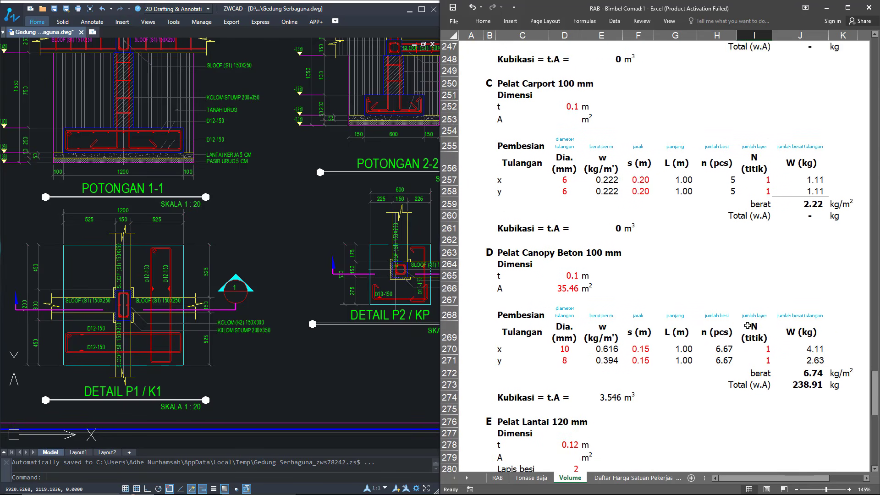
pyautogui.scroll(-4, 749, 326)
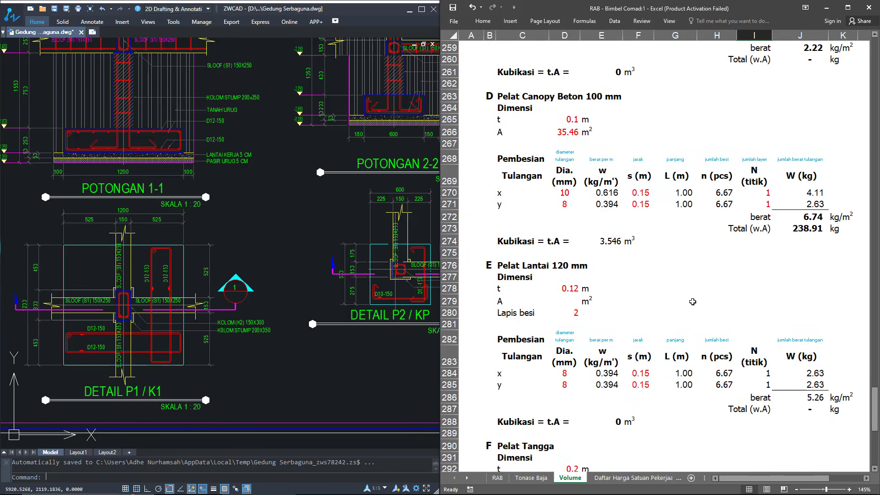
pyautogui.click(562, 265)
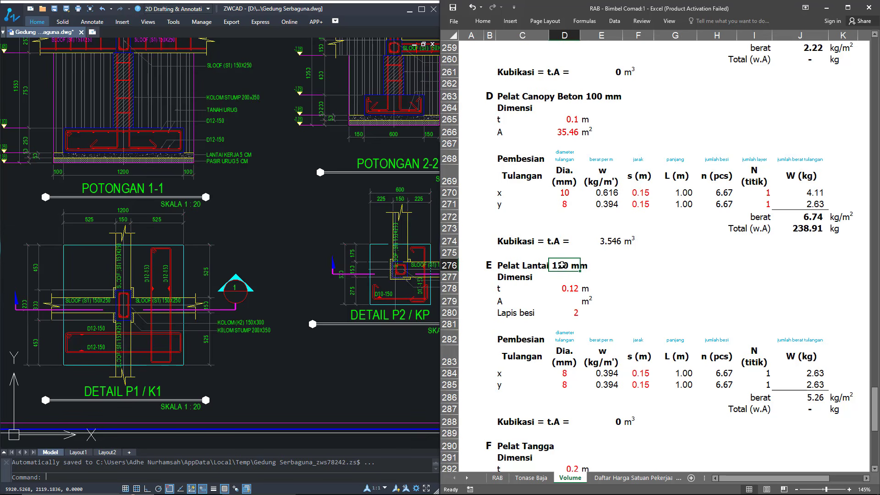
pyautogui.click(509, 265)
pyautogui.scroll(-1, 528, 273)
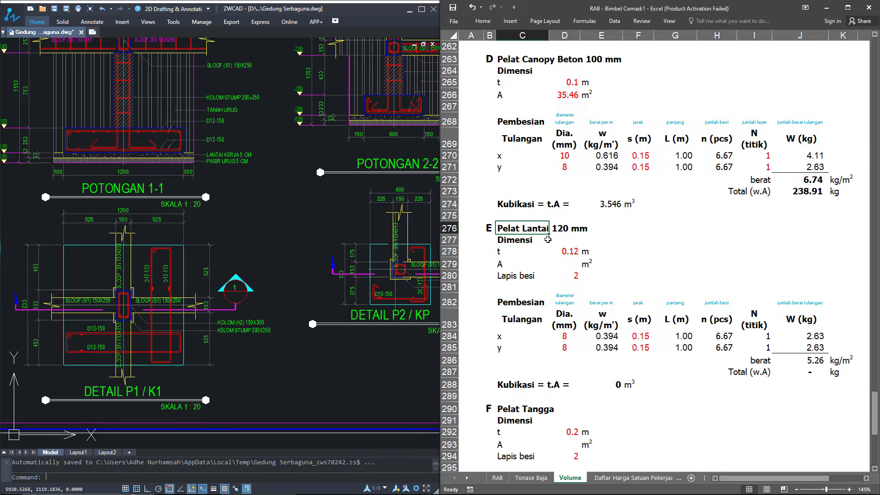
pyautogui.click(567, 255)
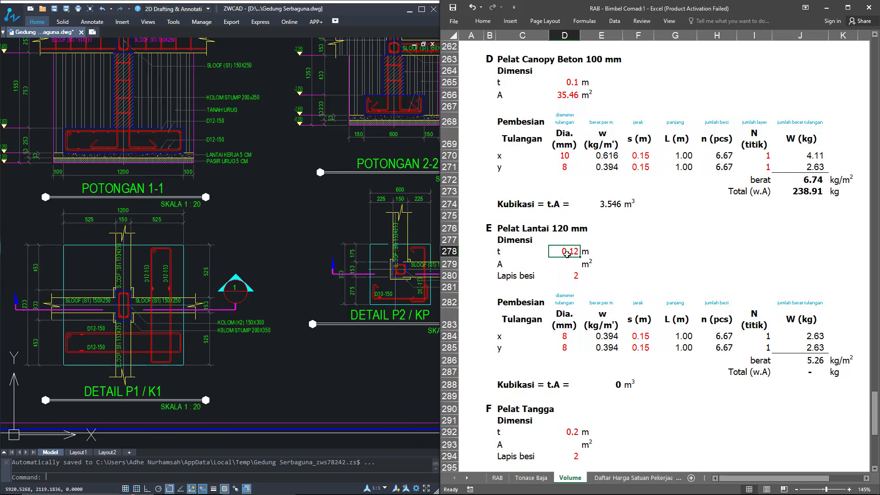
pyautogui.click(576, 263)
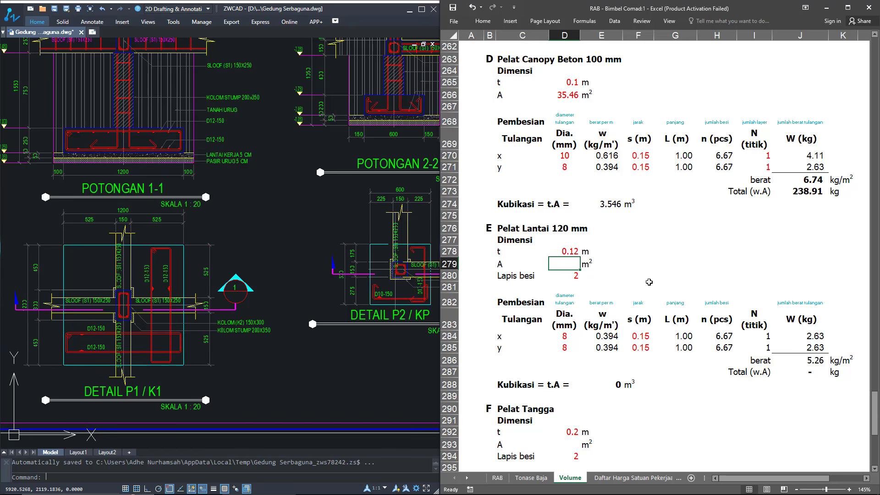
pyautogui.write('84')
pyautogui.press('Return')
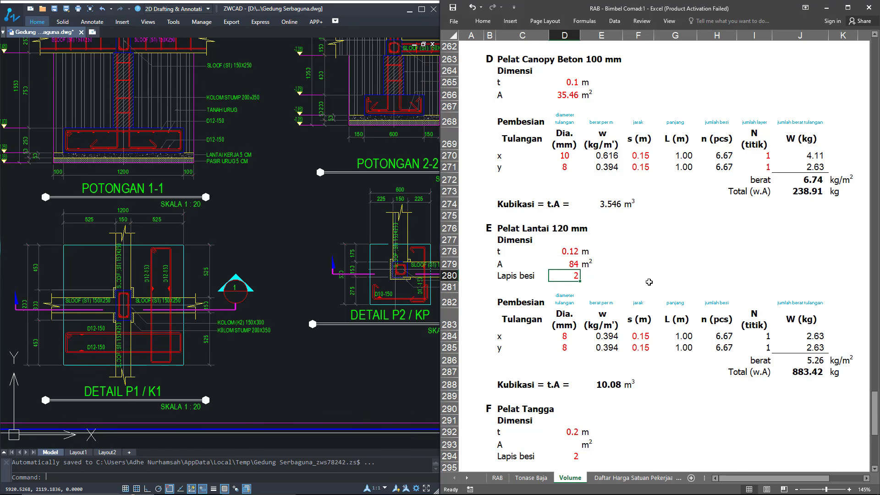
# Link the layer count N of the x and y reinforcement in Pelat Lantai 120 mm to its Lapis besi value
pyautogui.click(574, 265)
pyautogui.click(573, 275)
pyautogui.scroll(-1, 572, 275)
pyautogui.click(755, 301)
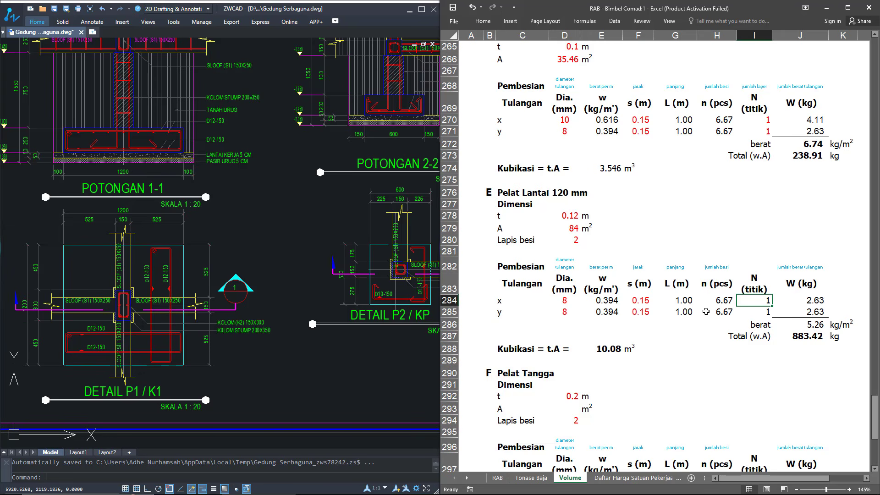
pyautogui.write('=')
pyautogui.click(572, 240)
pyautogui.press('Return')
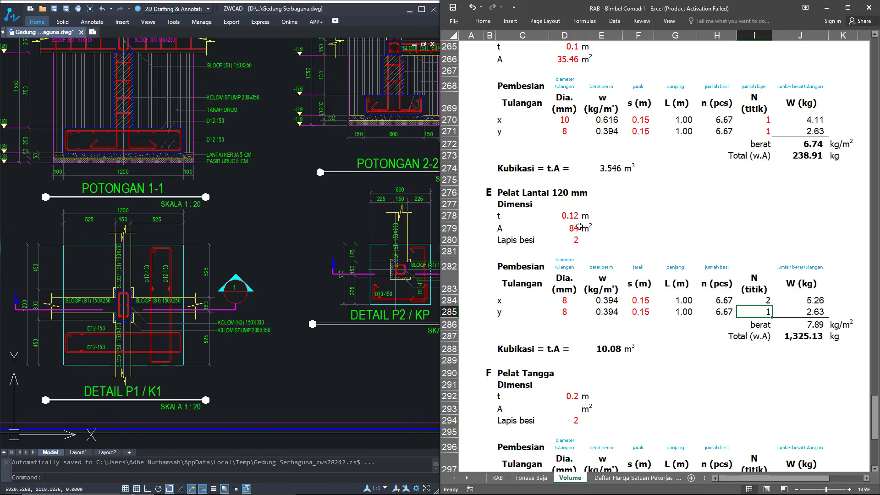
pyautogui.write('=')
pyautogui.click(575, 240)
pyautogui.press('Return')
pyautogui.moveTo(751, 301); pyautogui.dragTo(752, 312)
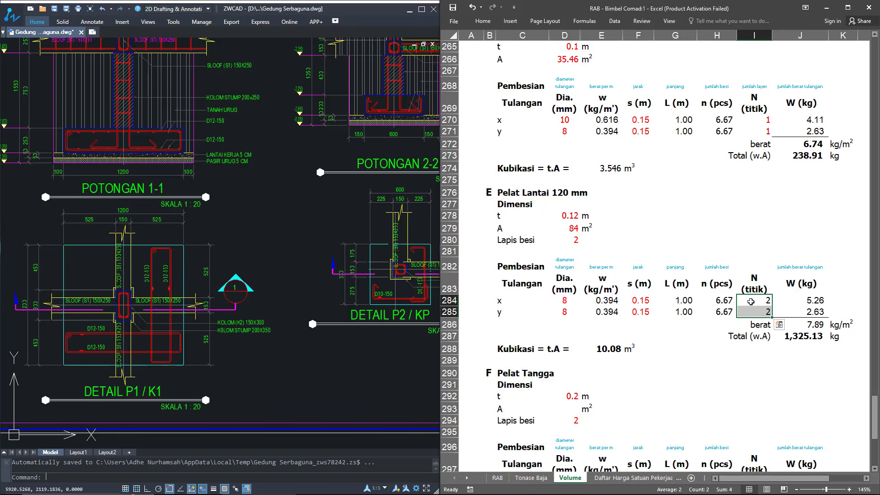
pyautogui.click(751, 301)
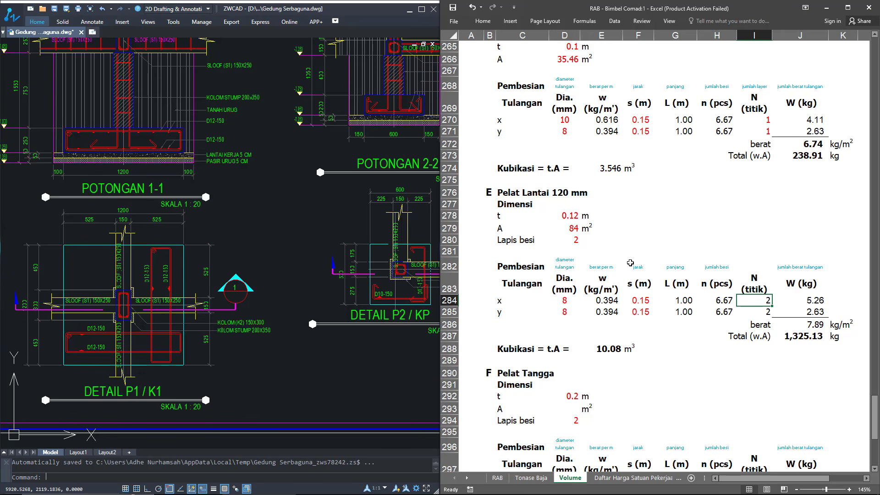
# Review Pelat Lantai 120 mm's Lapis besi, bar diameters and spacing, total weight, Kubikasi and area
pyautogui.click(570, 238)
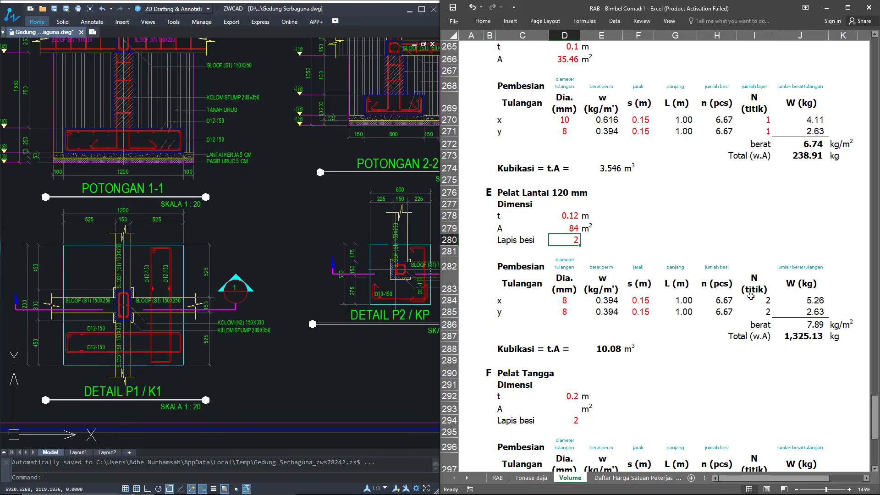
pyautogui.click(565, 300)
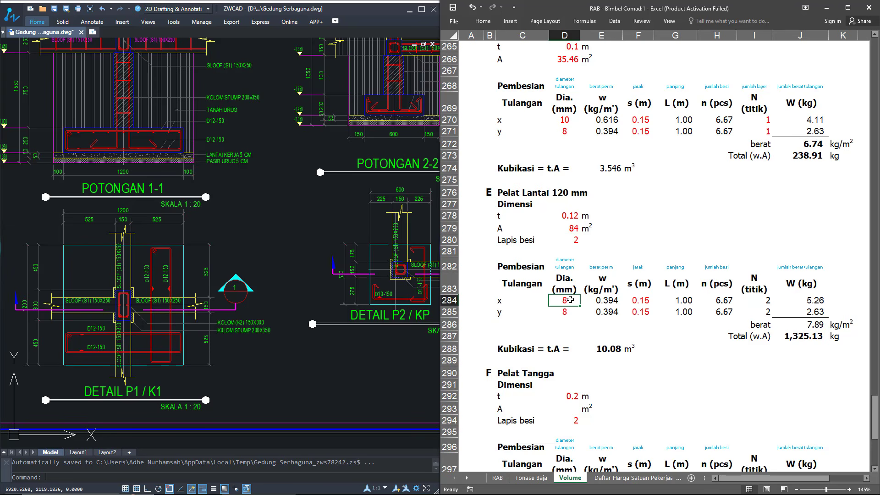
pyautogui.click(646, 298)
pyautogui.click(565, 312)
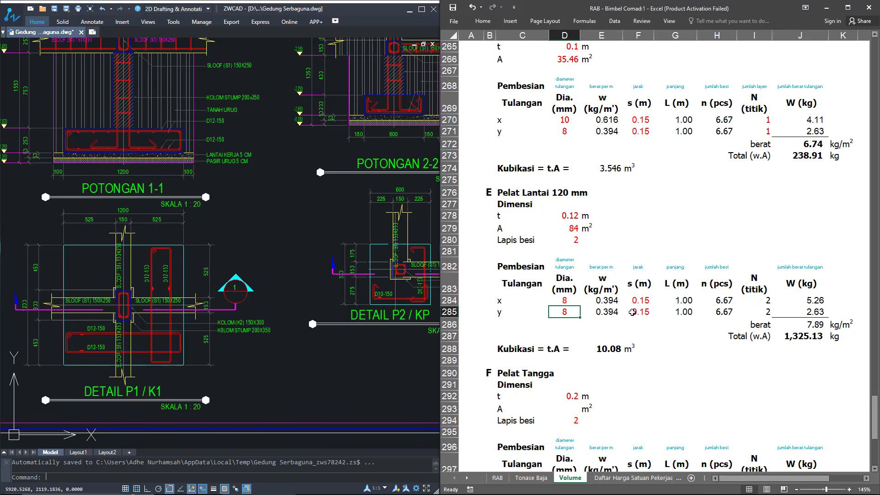
pyautogui.click(637, 313)
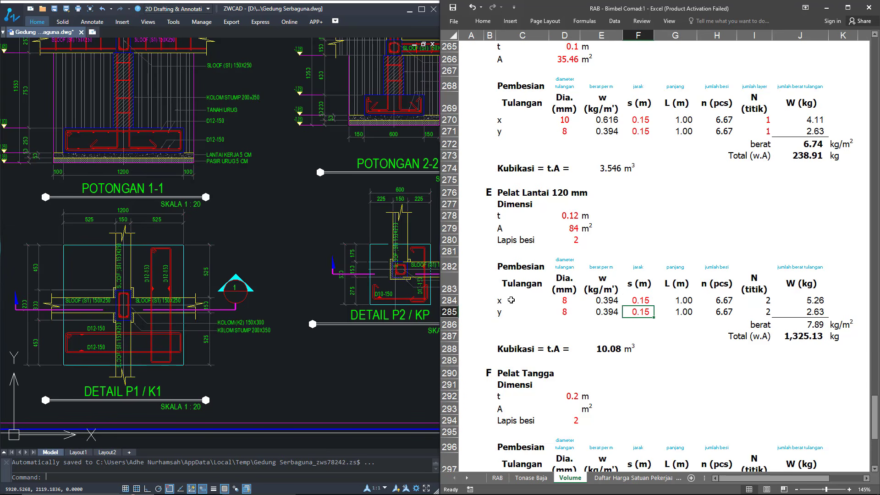
pyautogui.scroll(-1, 661, 301)
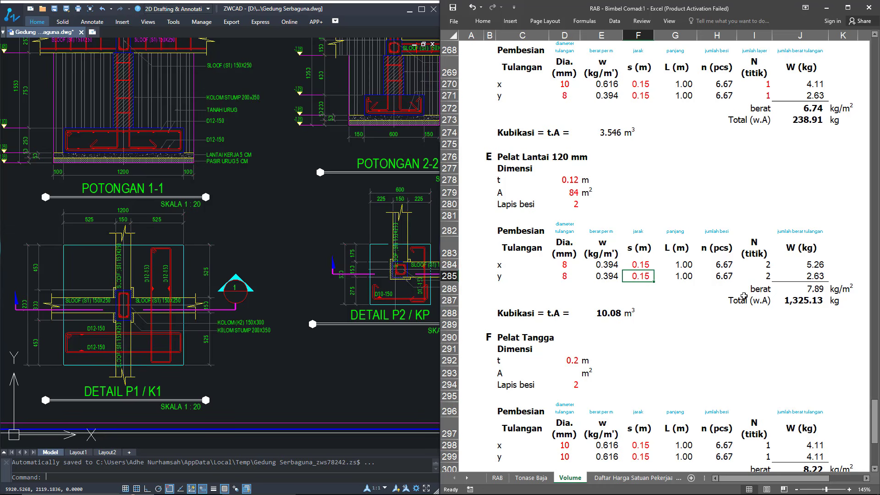
pyautogui.click(798, 300)
pyautogui.click(603, 314)
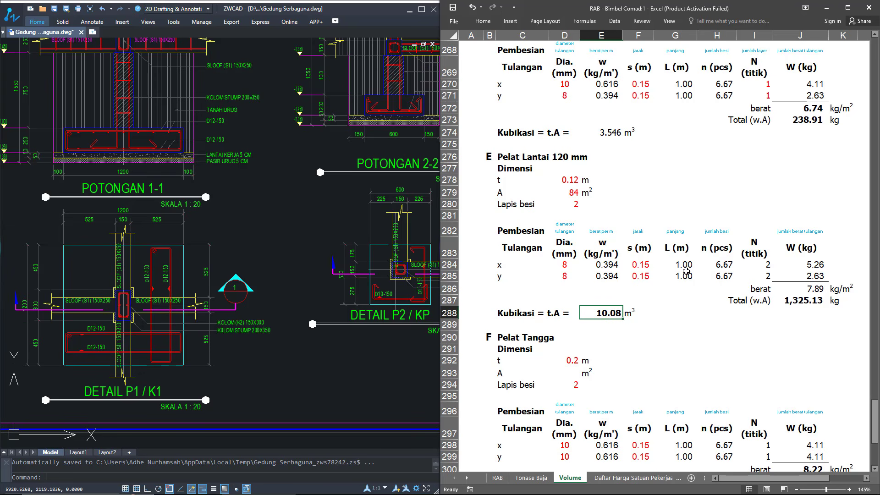
pyautogui.click(571, 194)
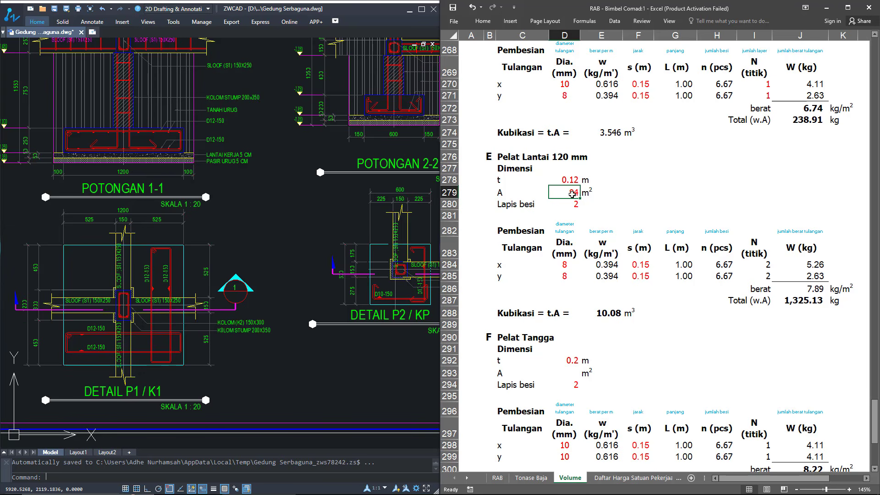
# Set the area A of Pelat Tangga to 12 m²
pyautogui.scroll(-4, 572, 196)
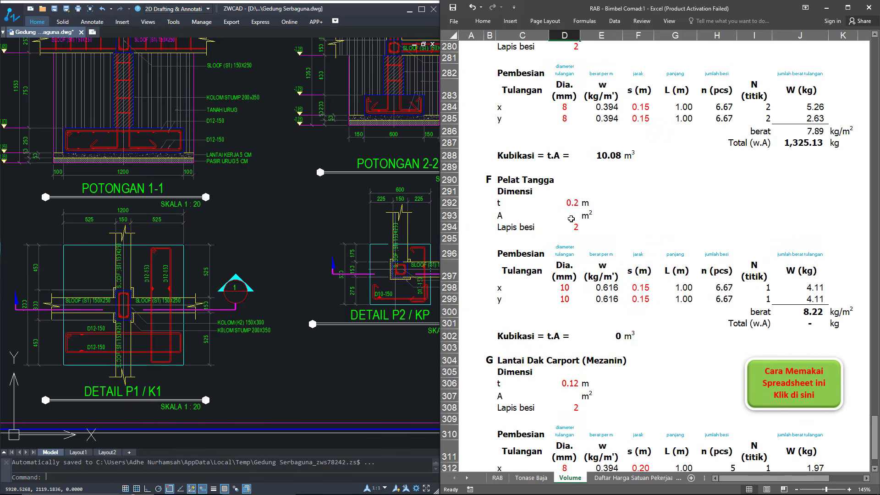
pyautogui.click(575, 203)
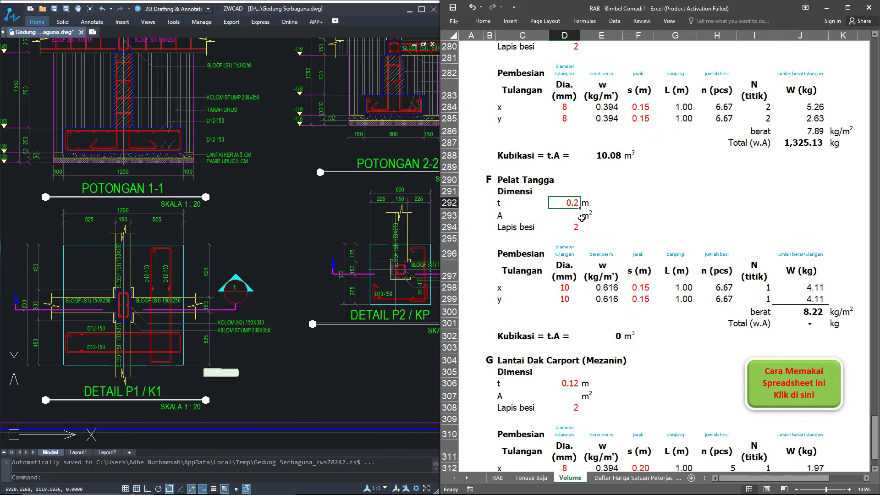
pyautogui.click(572, 214)
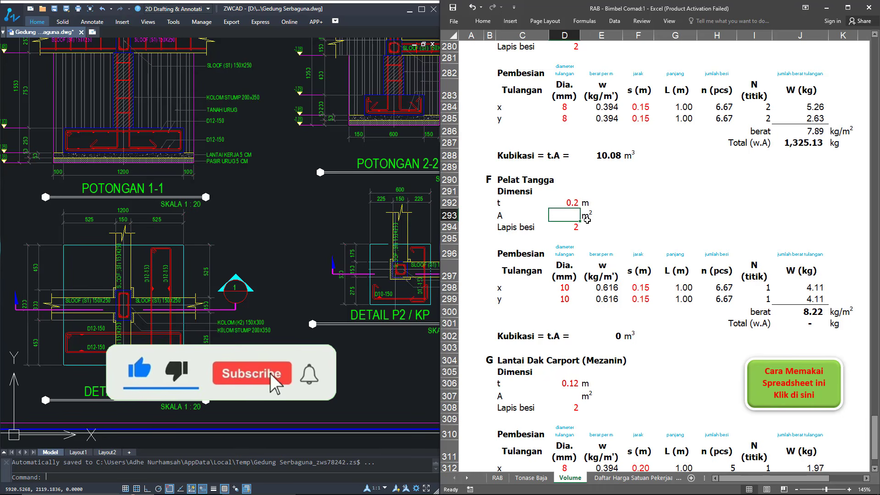
pyautogui.write('12')
pyautogui.press('Return')
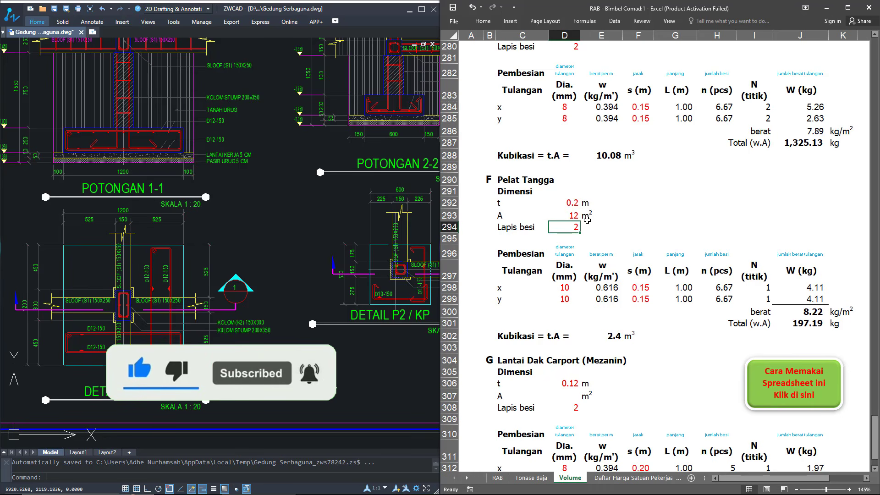
# Check Pelat Tangga's thickness and Lapis besi, and set its x reinforcement diameter to 12 mm
pyautogui.click(570, 204)
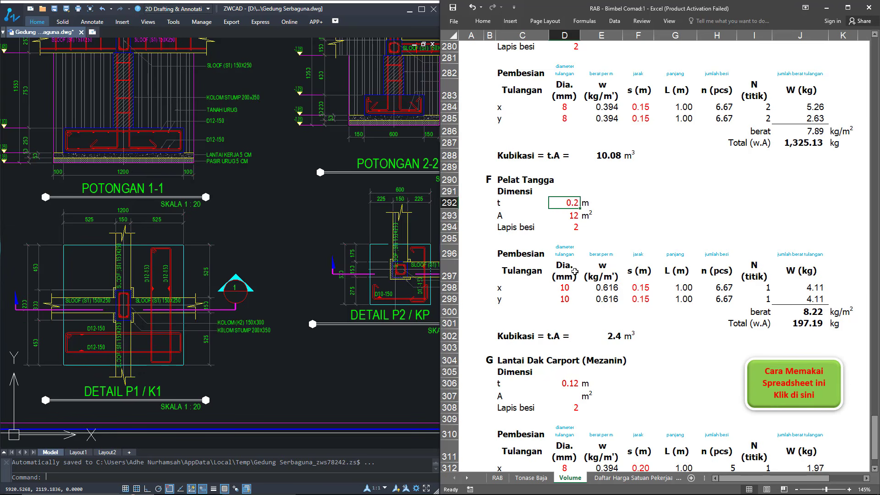
pyautogui.click(567, 288)
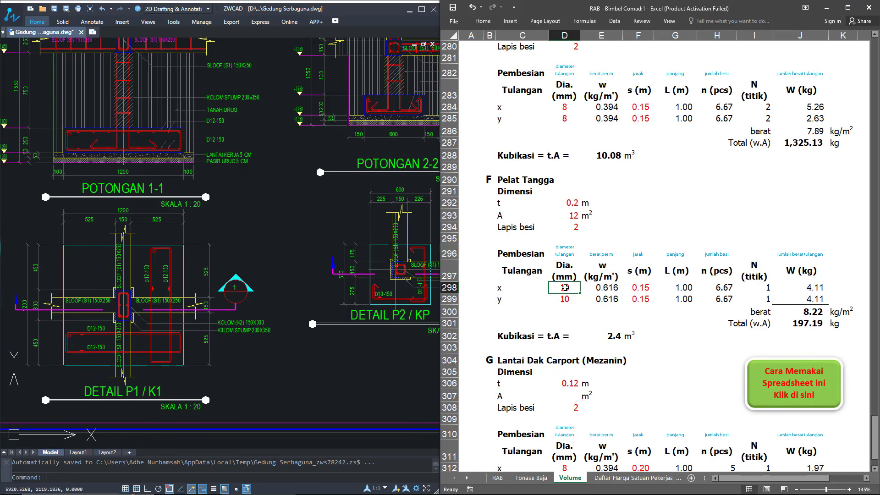
pyautogui.click(574, 228)
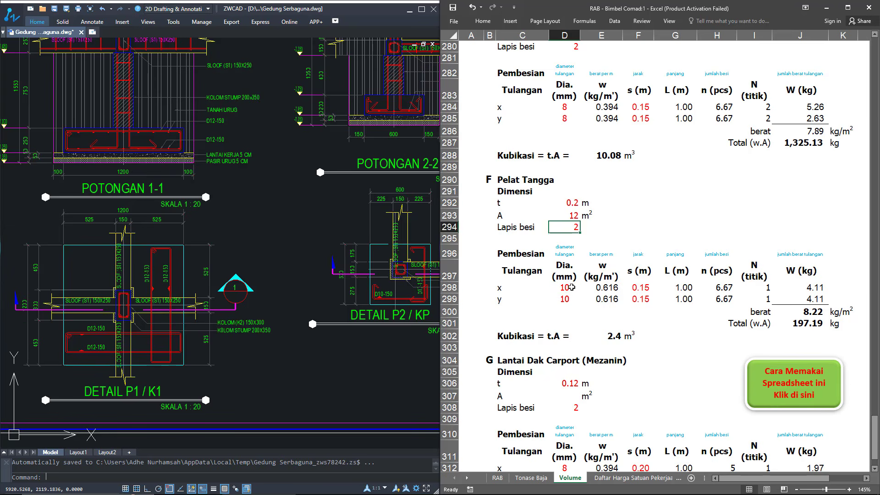
pyautogui.click(569, 288)
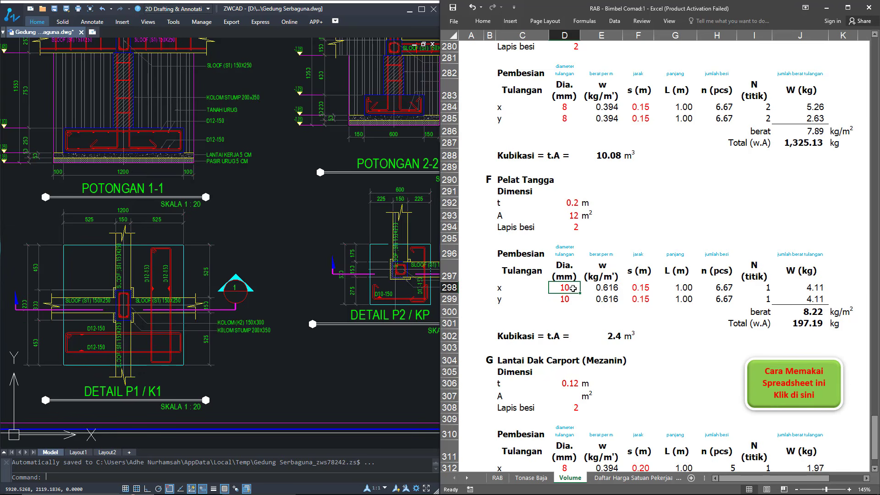
pyautogui.write('12')
pyautogui.hotkey('ctrl', 'Return')
# Set the spacing s of Pelat Tangga's y reinforcement to 0.2 m
pyautogui.press('Right')
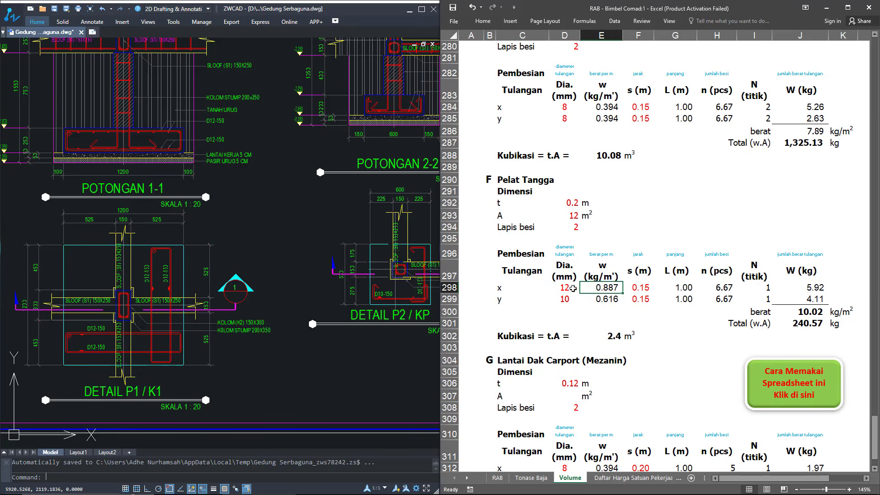
pyautogui.press('Right')
pyautogui.press('Down')
pyautogui.press('Left')
pyautogui.press('Left')
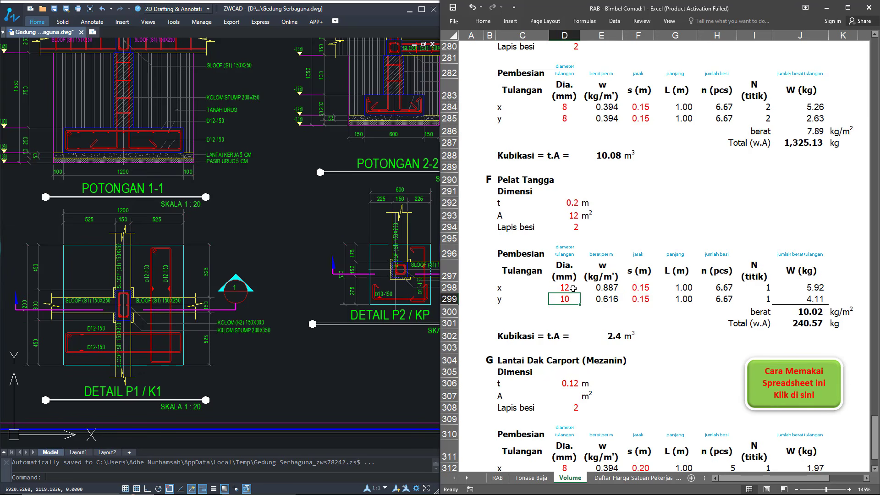
pyautogui.press('Right')
pyautogui.press('Right')
pyautogui.write('0.2')
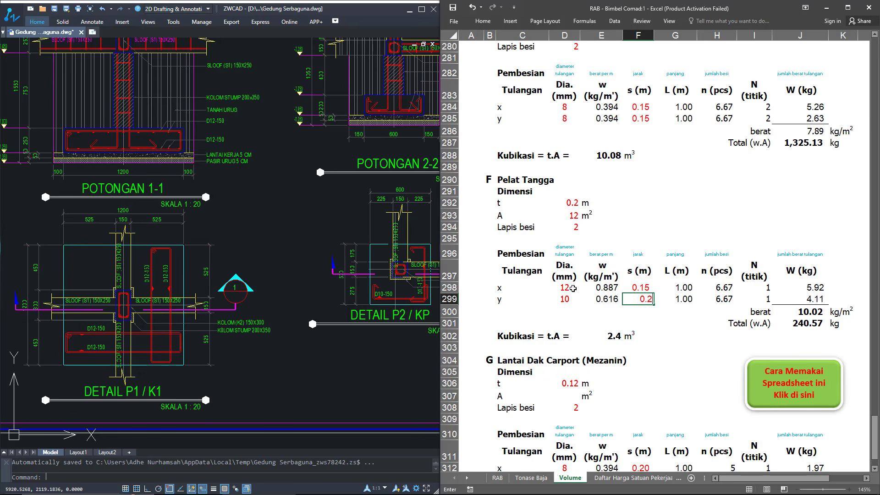
pyautogui.press('Return')
# Review Pelat Tangga's Kubikasi, total weight and area, then look over Lantai Dak Carport and go back to Pondasi Tapak at the sheet's beginning
pyautogui.click(624, 336)
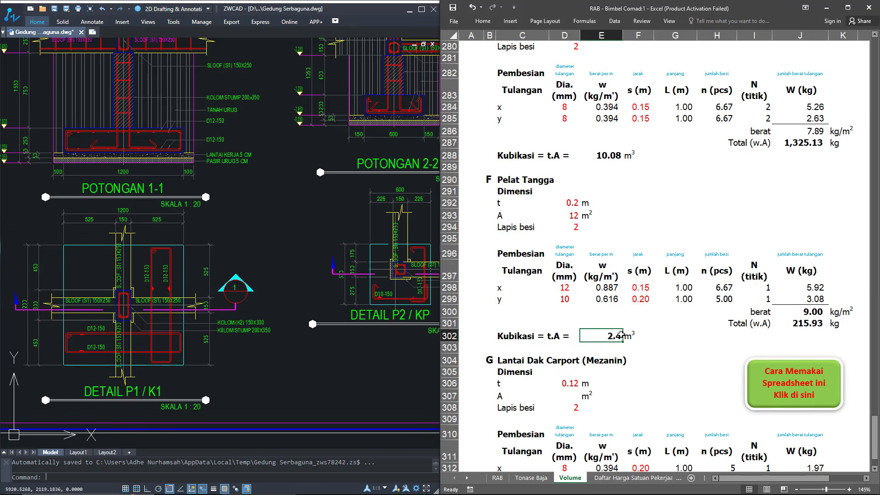
pyautogui.click(812, 324)
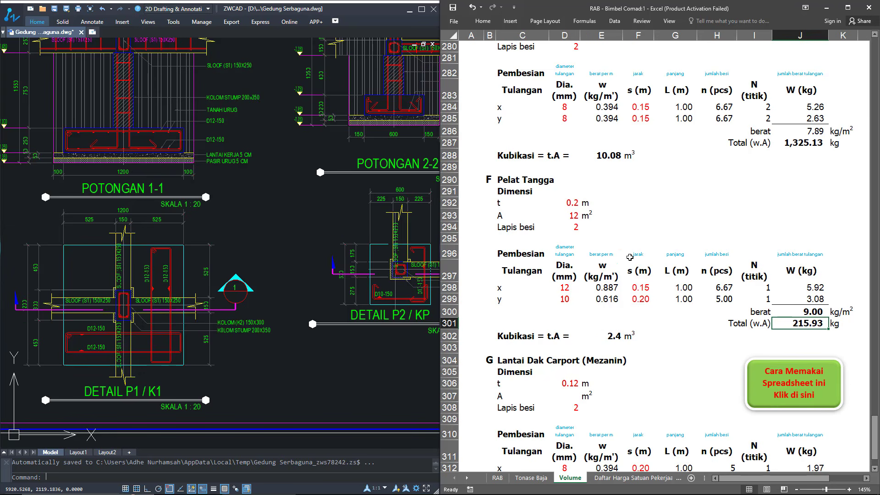
pyautogui.click(573, 216)
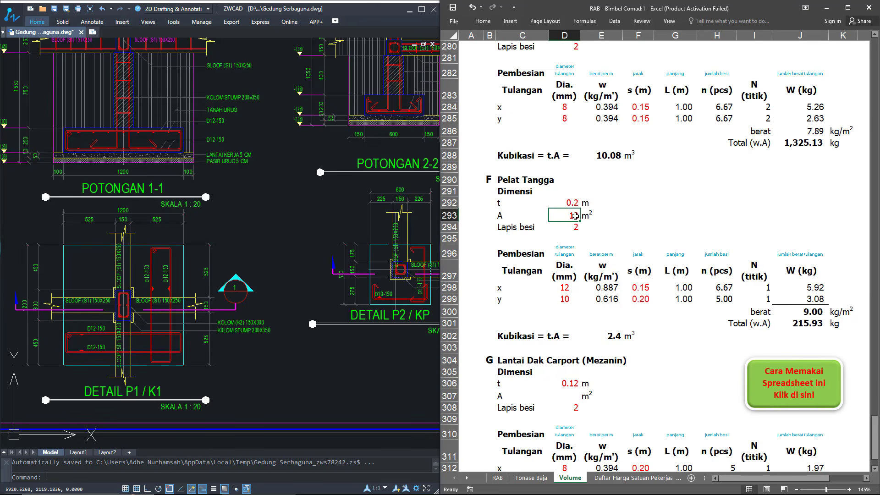
pyautogui.scroll(-4, 574, 218)
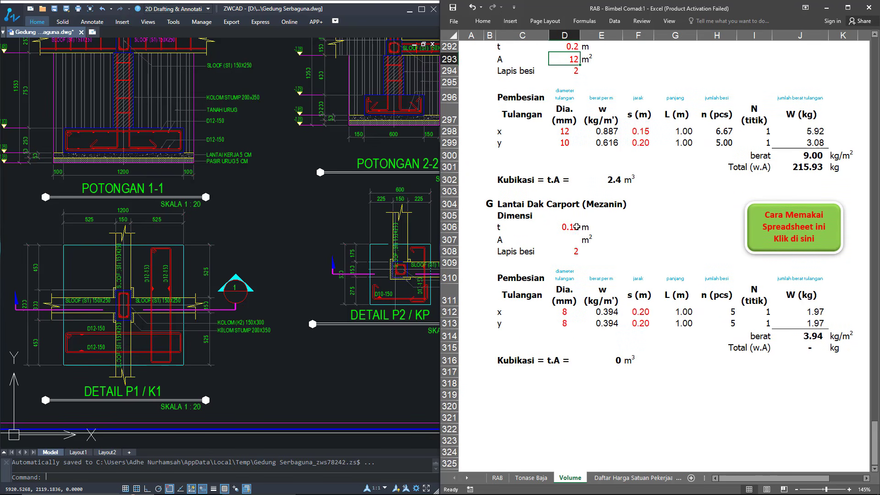
pyautogui.scroll(3, 587, 238)
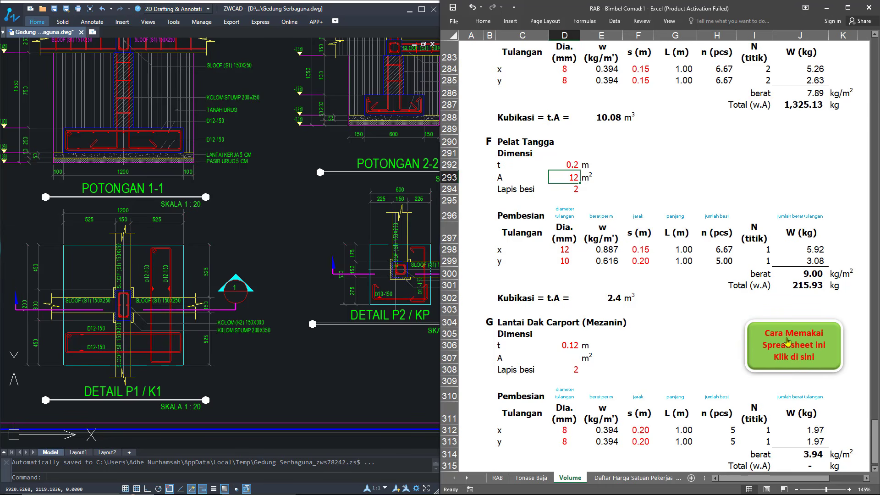
pyautogui.scroll(5, 789, 340)
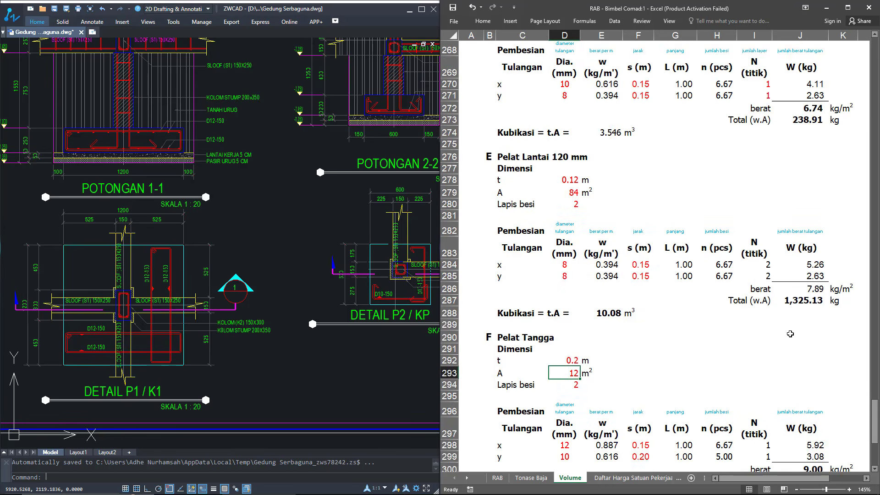
pyautogui.scroll(8, 791, 334)
pyautogui.click(875, 323)
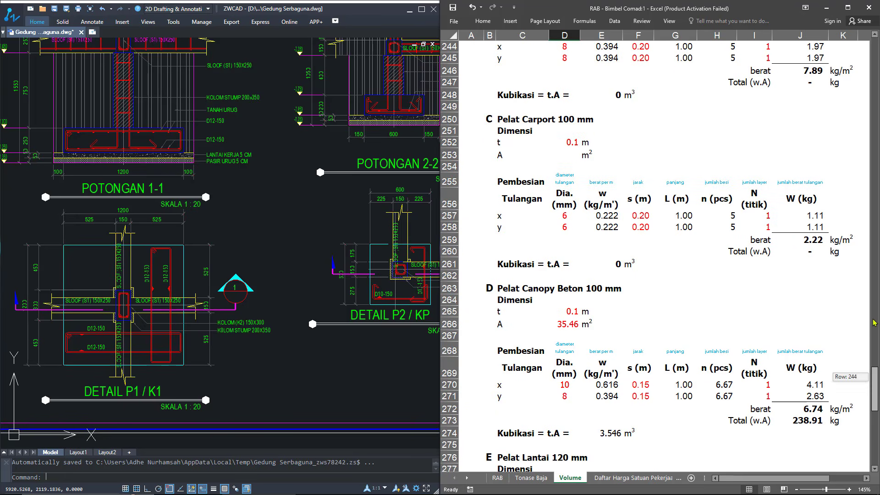
pyautogui.moveTo(874, 323); pyautogui.dragTo(875, 45)
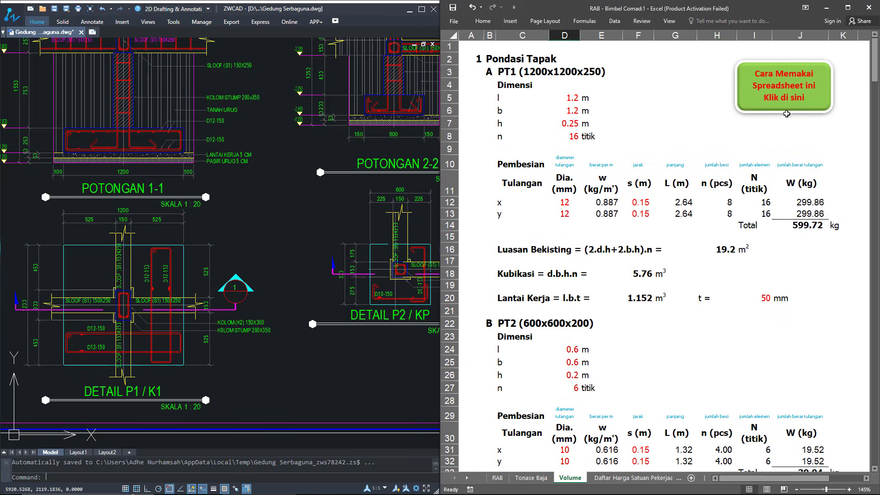